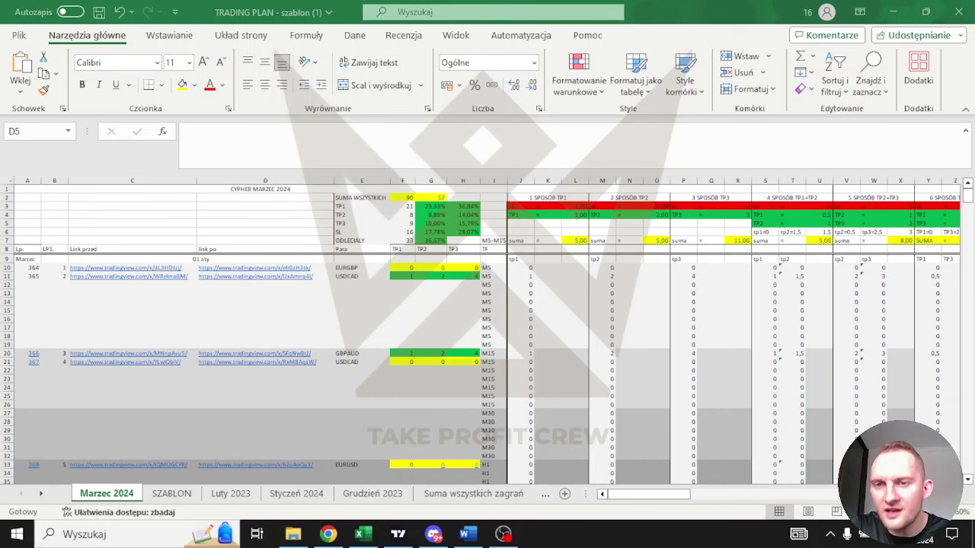
# Check the March 2024 dates in the system calendar.
pyautogui.click(917, 533)
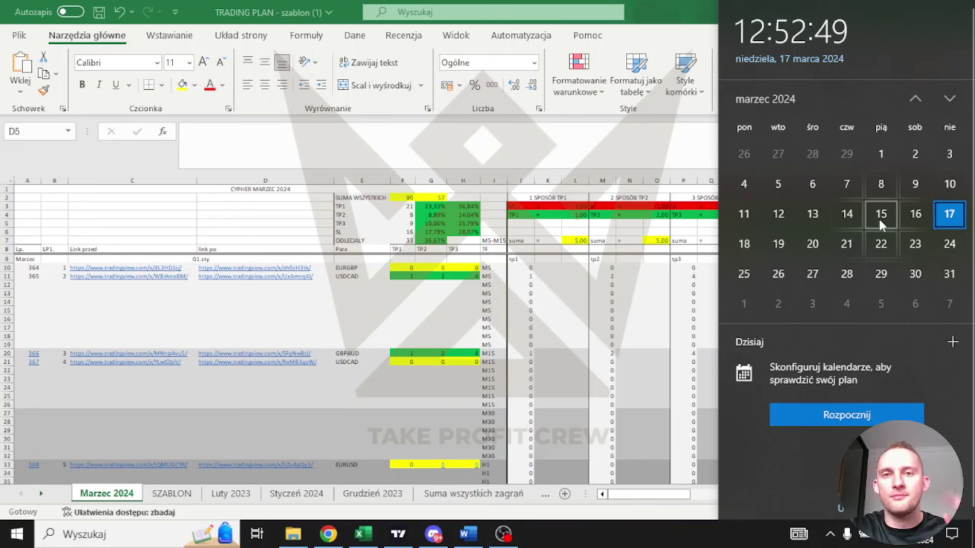
pyautogui.click(570, 539)
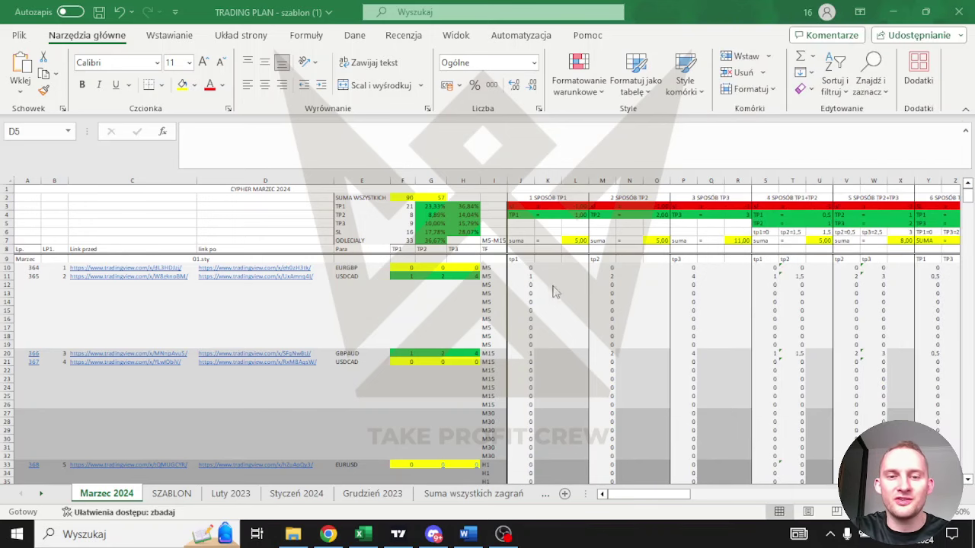
# Switch to Chrome and open the Cypher strategy in the harmonics scanner.
pyautogui.click(328, 534)
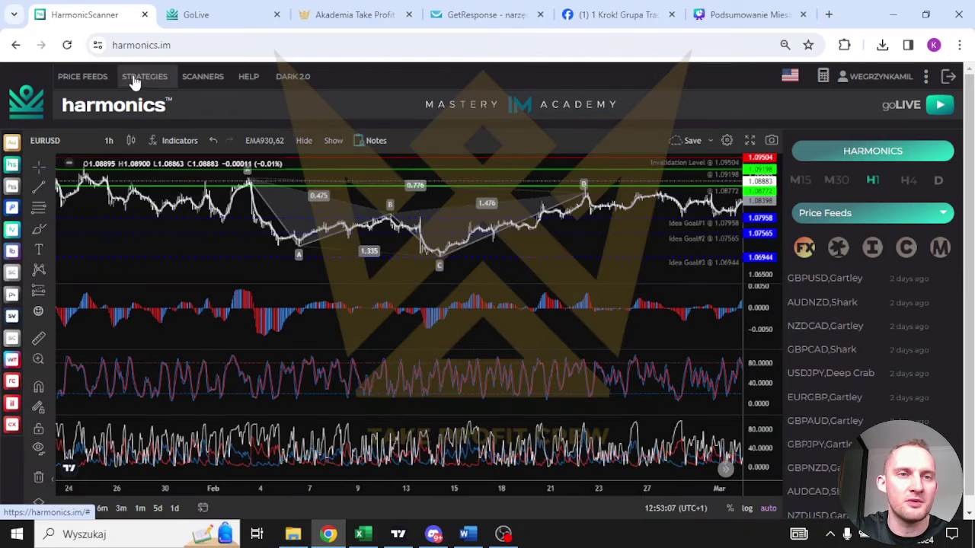
pyautogui.moveTo(145, 76)
pyautogui.click(146, 147)
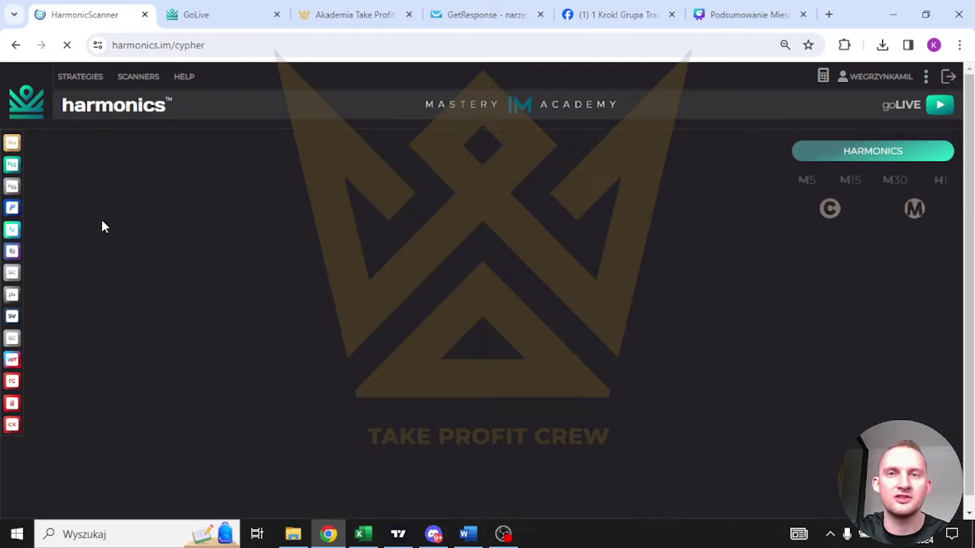
pyautogui.click(679, 15)
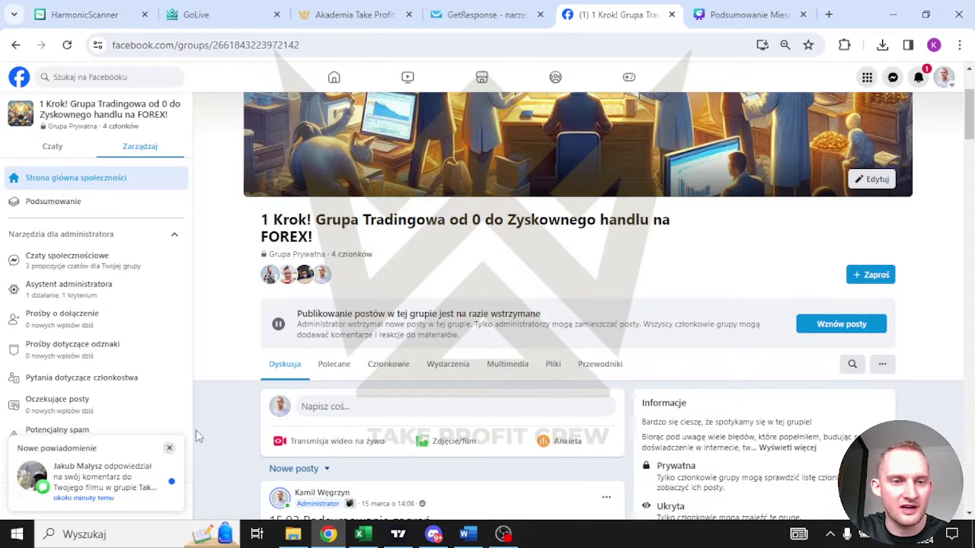
pyautogui.click(80, 14)
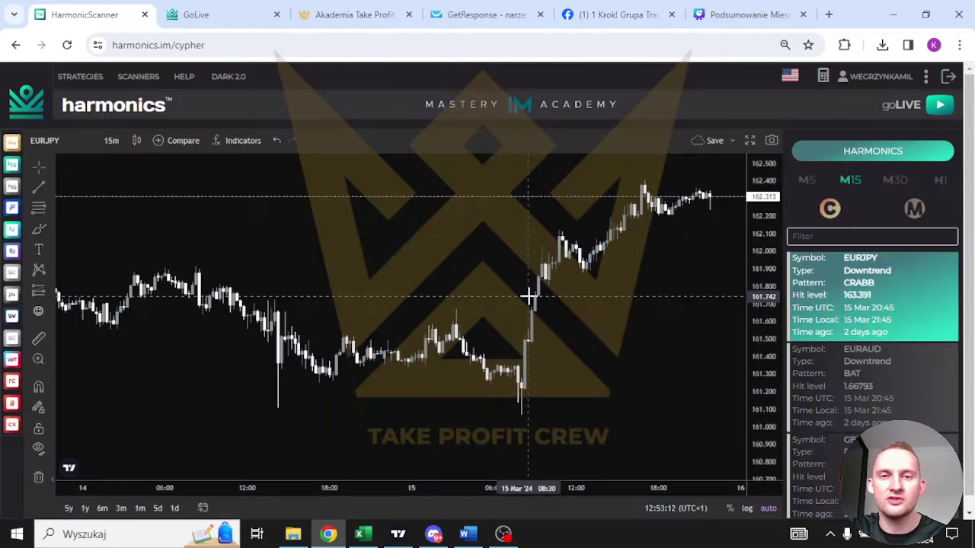
pyautogui.click(137, 76)
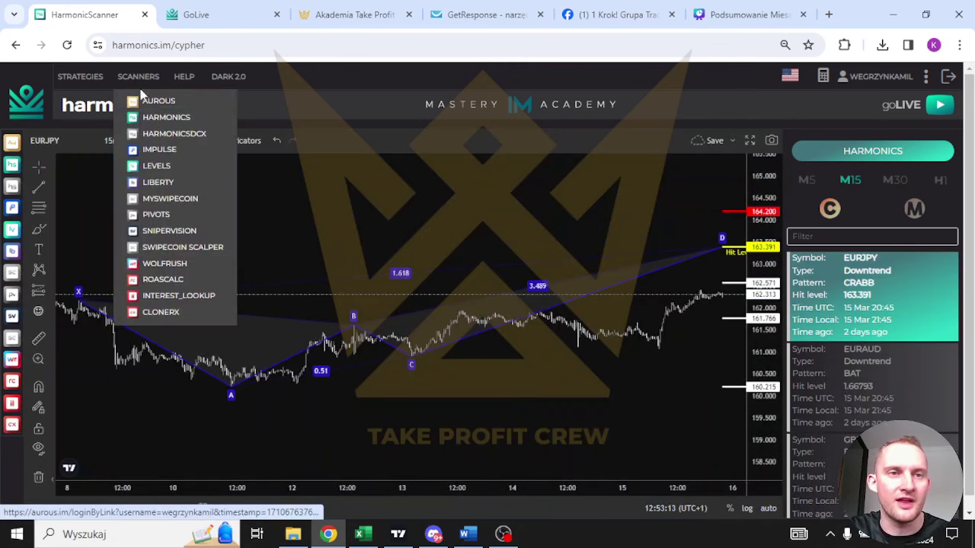
pyautogui.moveTo(89, 91)
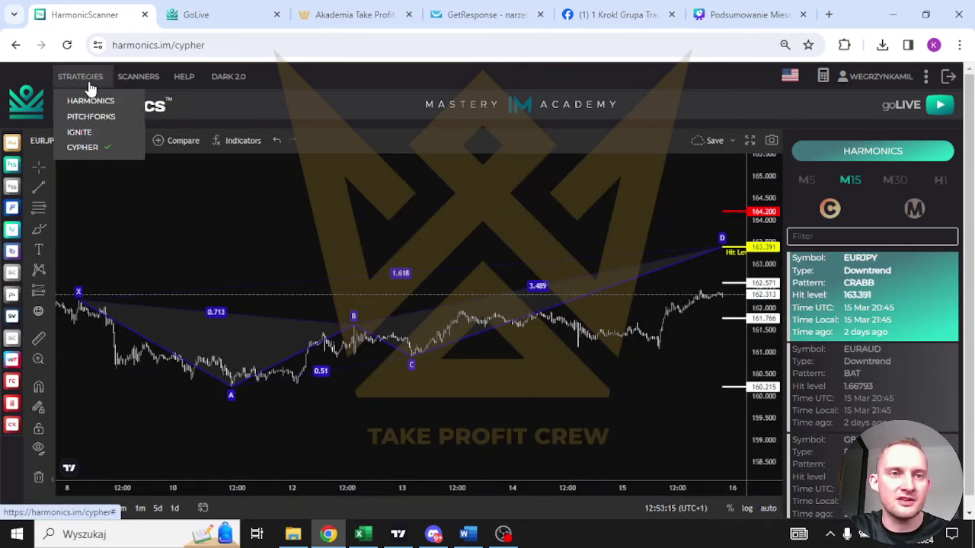
pyautogui.click(98, 148)
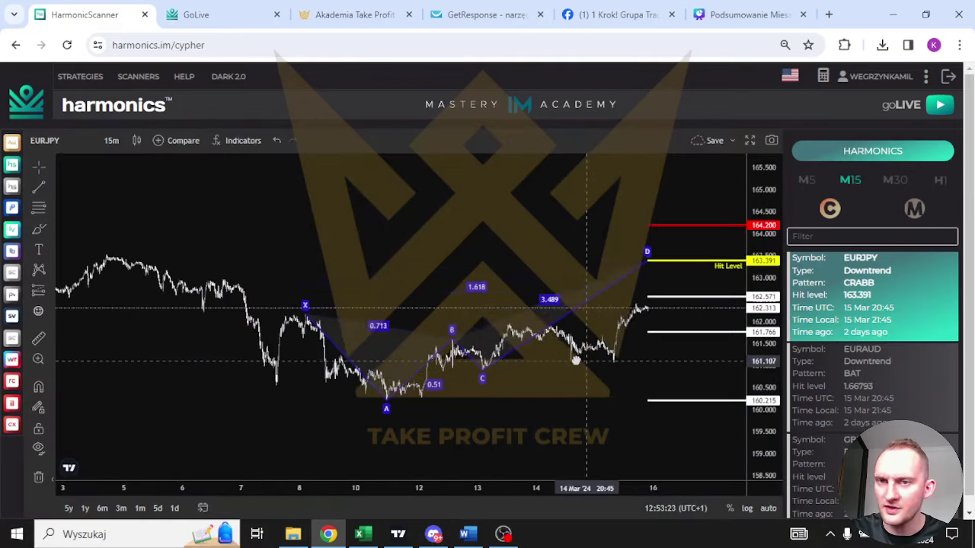
# Switch the Cypher scanner to the M5 timeframe and examine the GBPCHF BAT pattern's levels around point D.
pyautogui.click(807, 180)
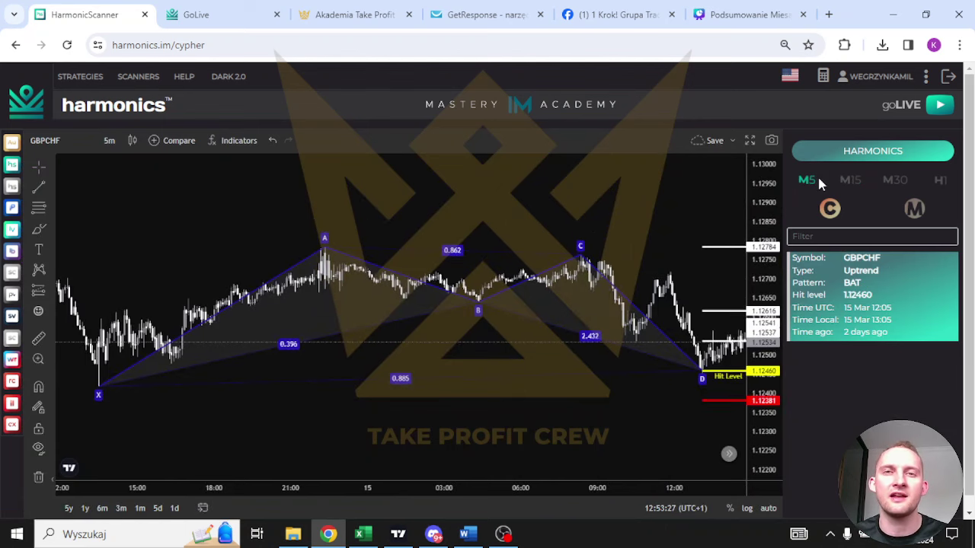
pyautogui.moveTo(586, 381); pyautogui.dragTo(395, 371)
pyautogui.scroll(-3, 402, 376)
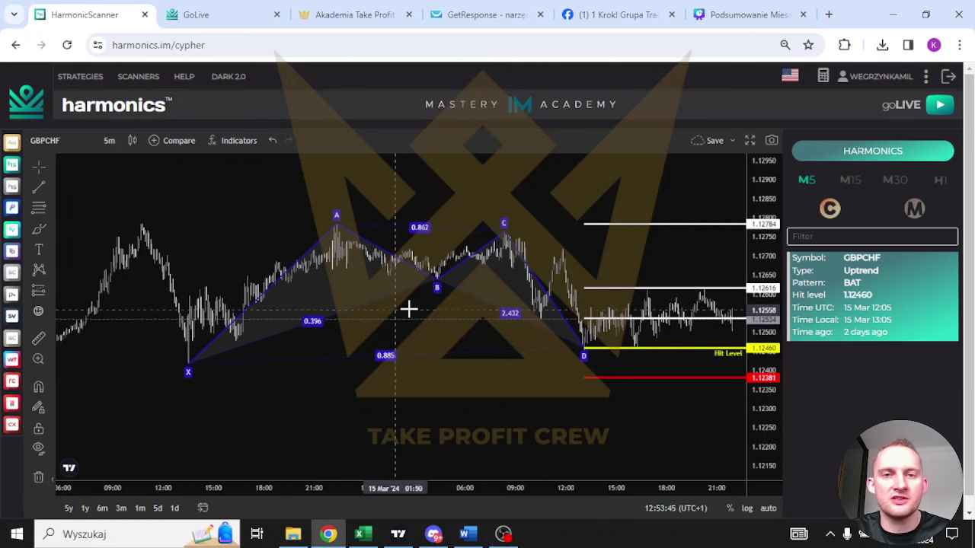
pyautogui.moveTo(467, 404); pyautogui.dragTo(333, 404)
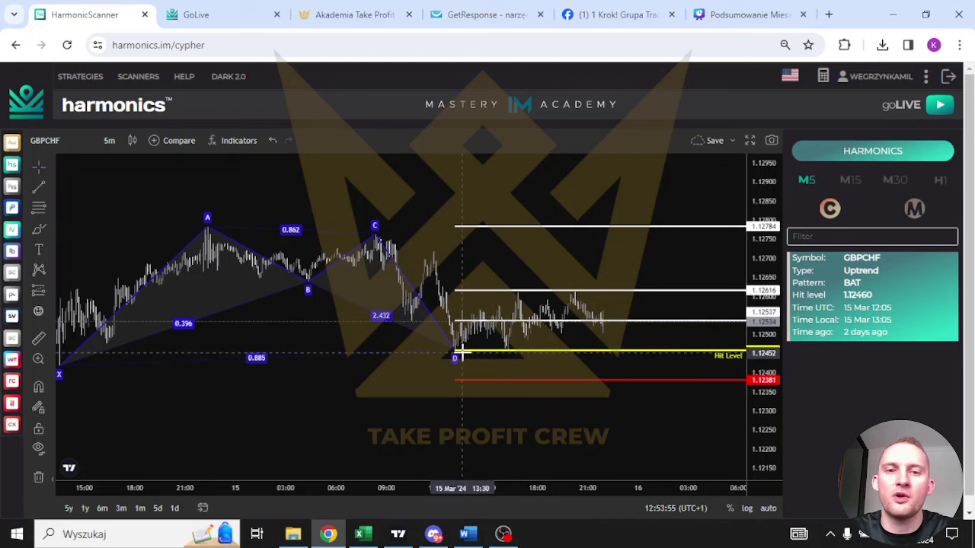
pyautogui.moveTo(761, 396); pyautogui.dragTo(671, 331)
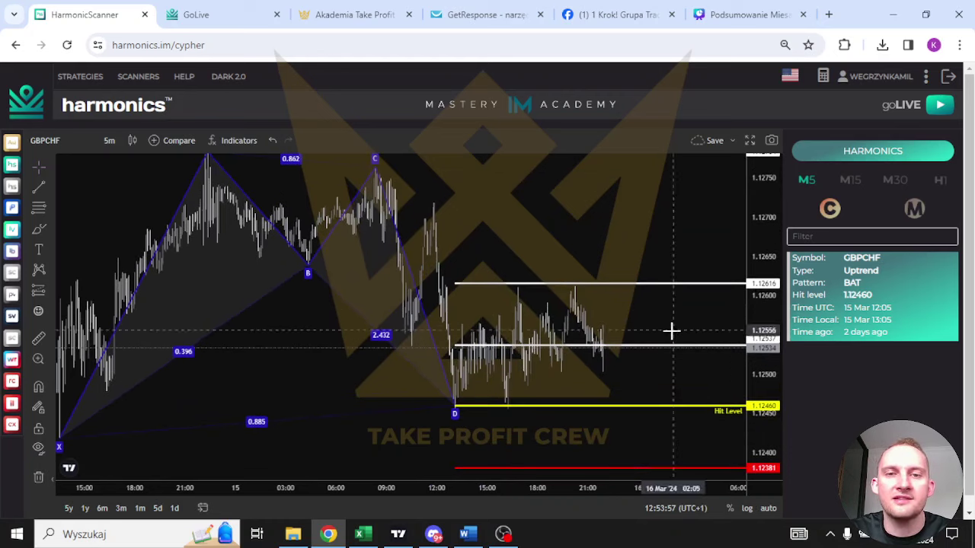
pyautogui.moveTo(761, 327); pyautogui.dragTo(750, 381)
pyautogui.moveTo(322, 401); pyautogui.dragTo(409, 413)
pyautogui.scroll(2, 271, 377)
pyautogui.scroll(2, 415, 408)
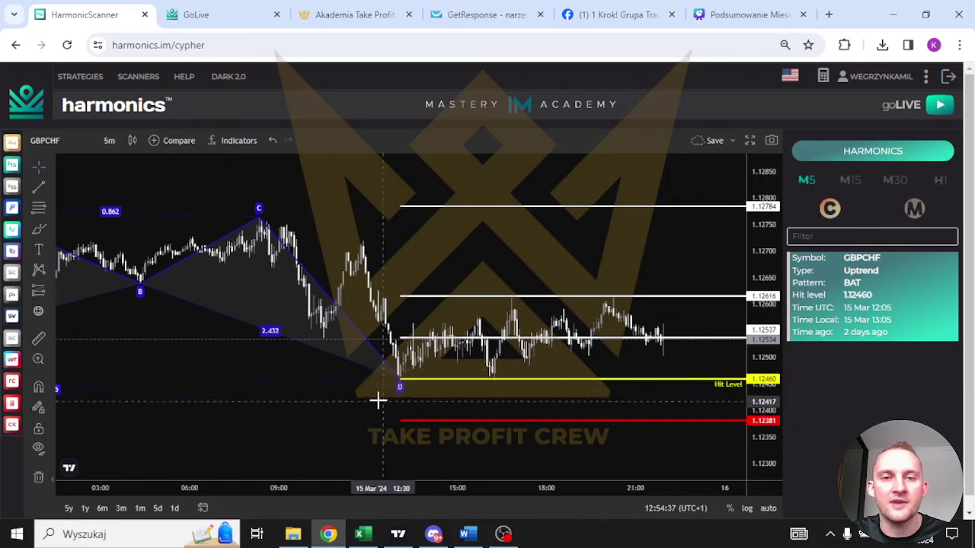
pyautogui.moveTo(352, 390); pyautogui.dragTo(331, 377)
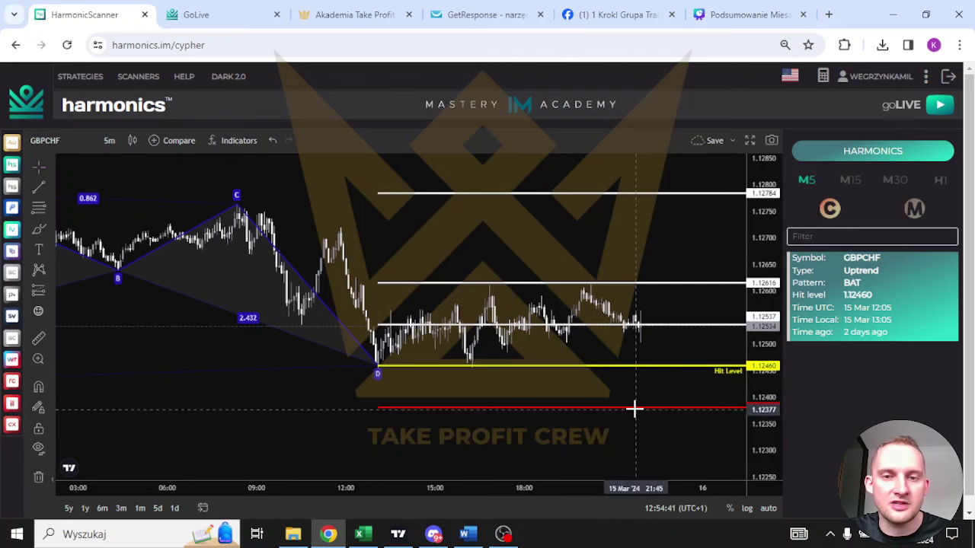
# Place a long position at point D on the yellow Hit Level line and extend its stop to the red line at about 1.12382.
pyautogui.click(42, 297)
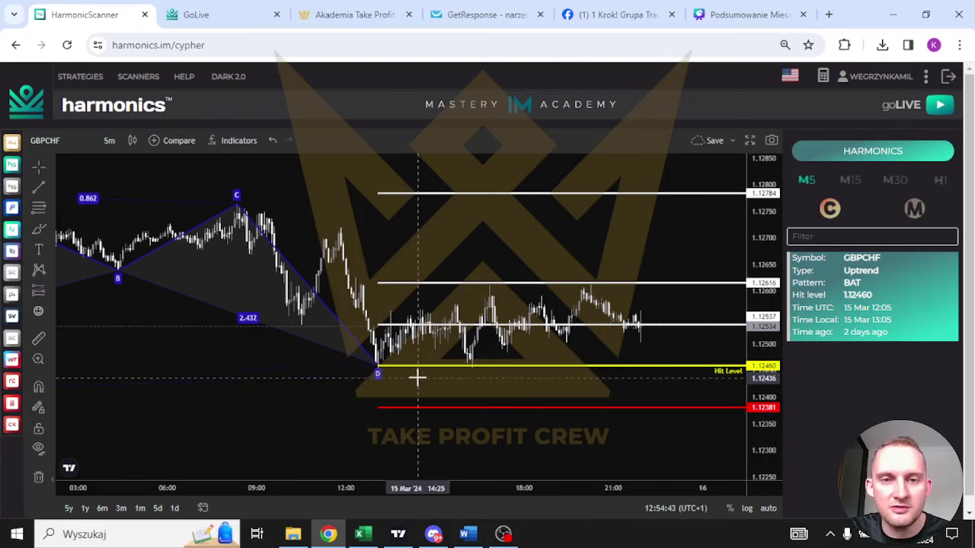
pyautogui.click(380, 371)
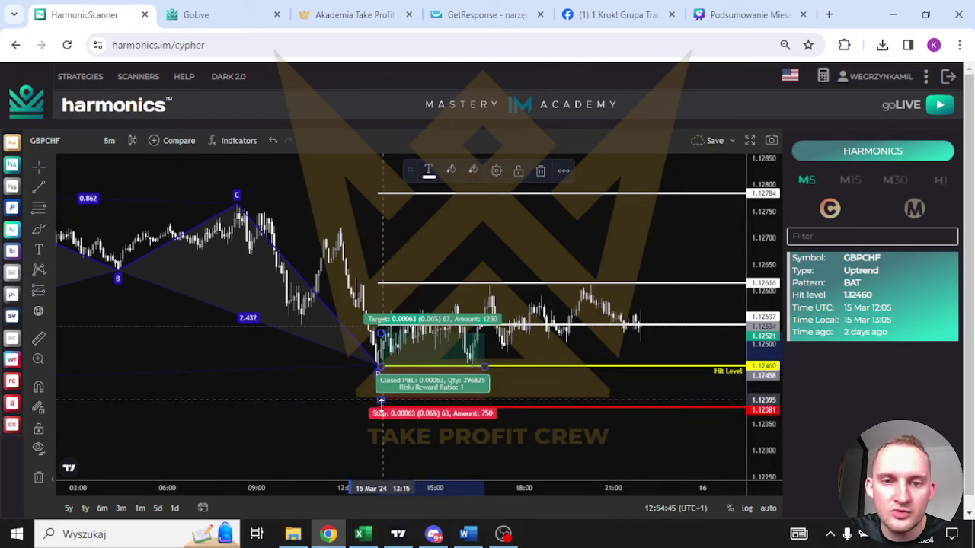
pyautogui.moveTo(380, 401); pyautogui.dragTo(380, 407)
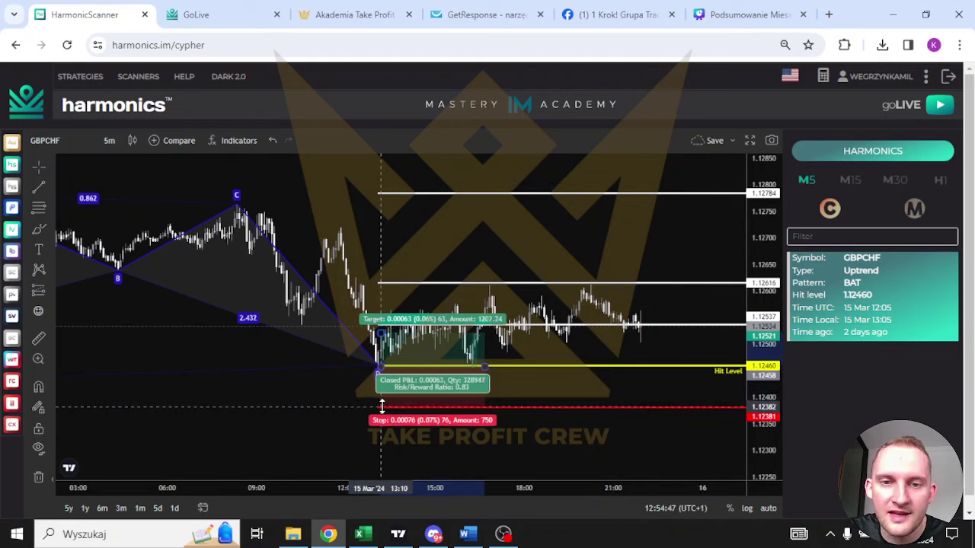
pyautogui.click(420, 444)
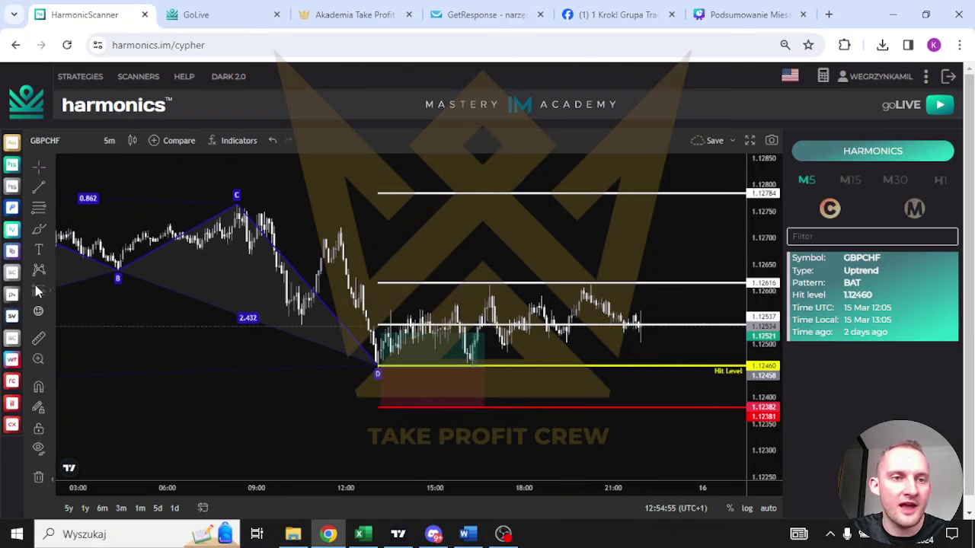
# Add the text label 100 in size 24 and place it inside the position's red stop zone.
pyautogui.click(40, 251)
pyautogui.click(502, 395)
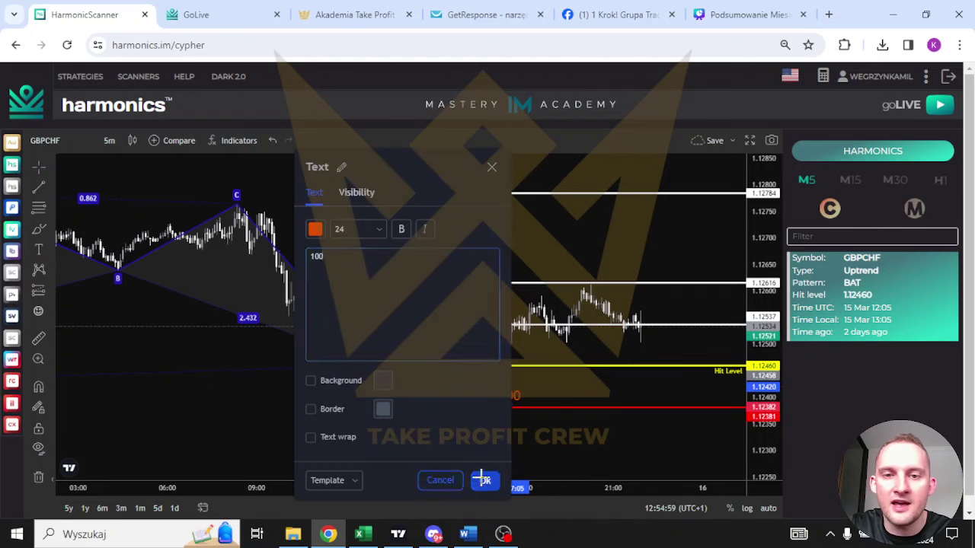
pyautogui.click(483, 480)
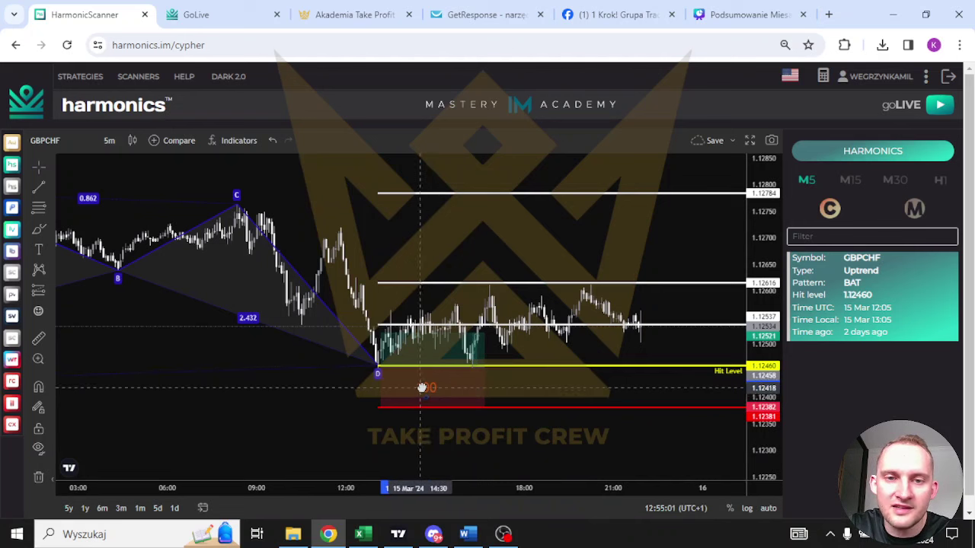
pyautogui.click(425, 388)
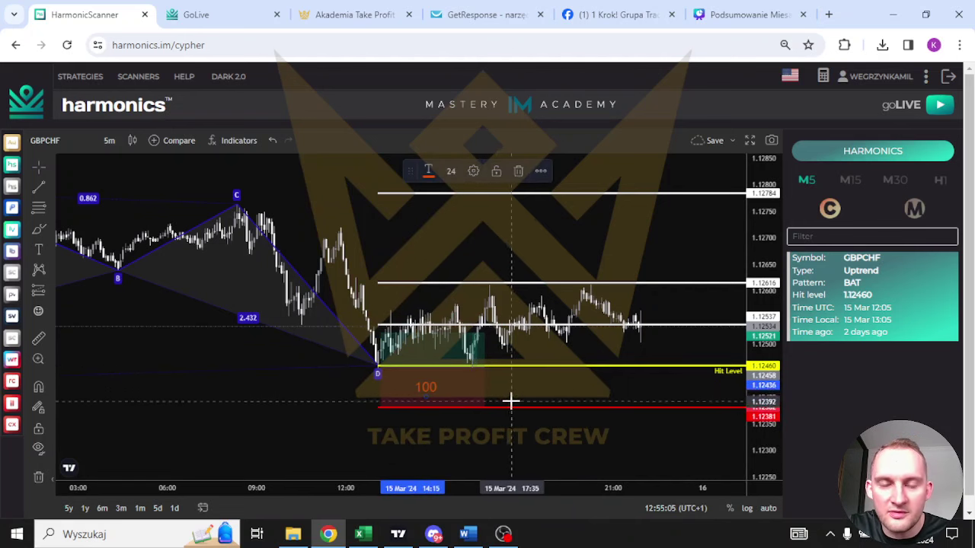
# Raise the position's target to the first white line at about 1.12539 and place a copy of the 100 label in the green zone.
pyautogui.moveTo(378, 329)
pyautogui.mouseDown()
pyautogui.moveTo(376, 313)
pyautogui.moveTo(377, 323)
pyautogui.mouseUp()
pyautogui.click(322, 355)
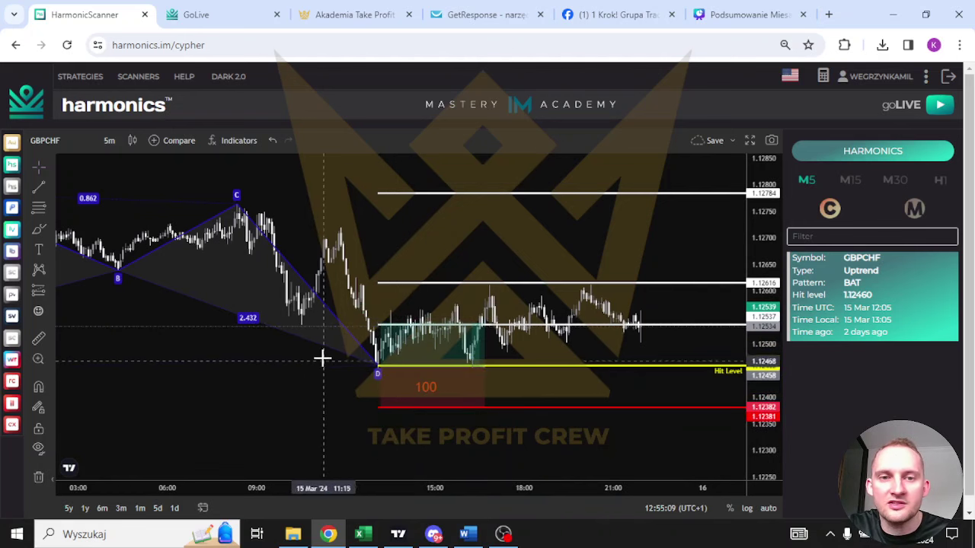
pyautogui.scroll(3, 242, 405)
pyautogui.moveTo(544, 434); pyautogui.dragTo(663, 391)
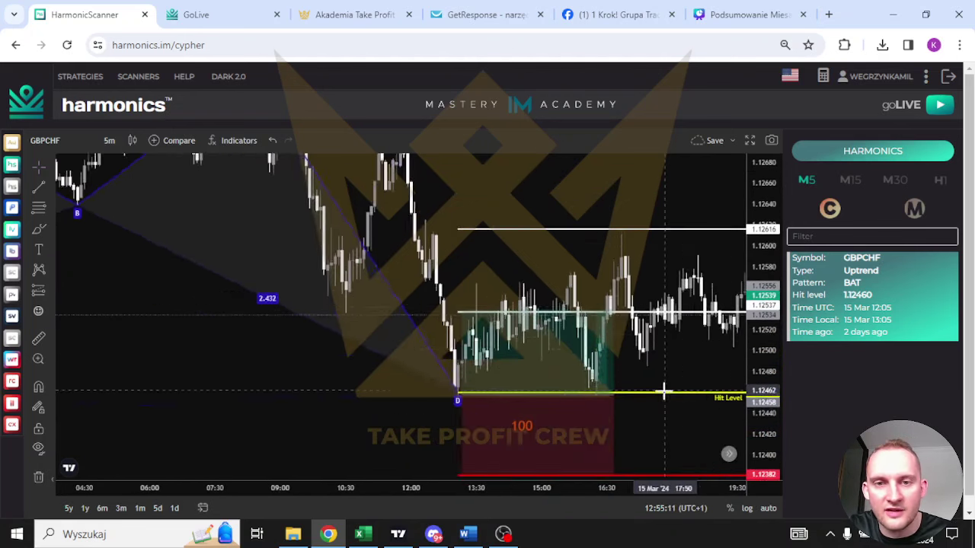
pyautogui.scroll(2, 457, 381)
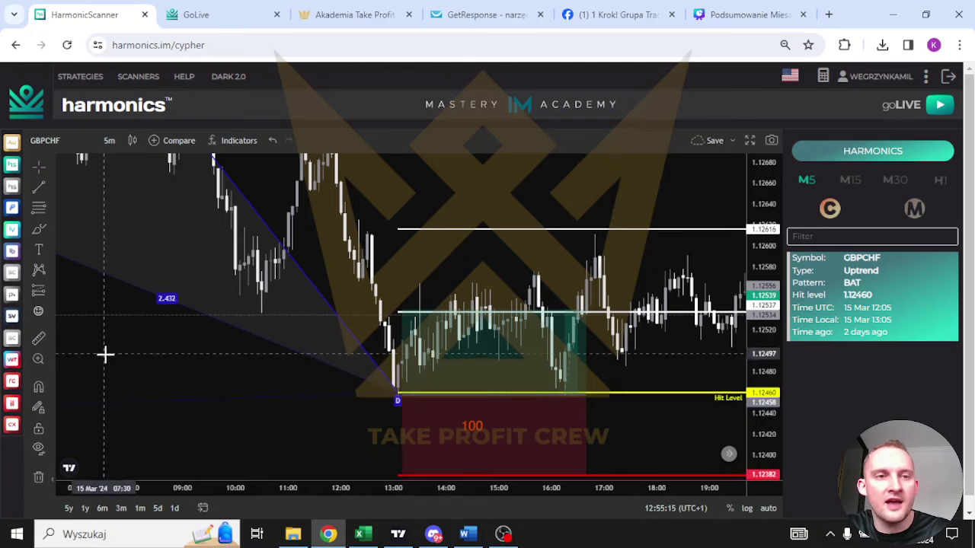
pyautogui.click(453, 448)
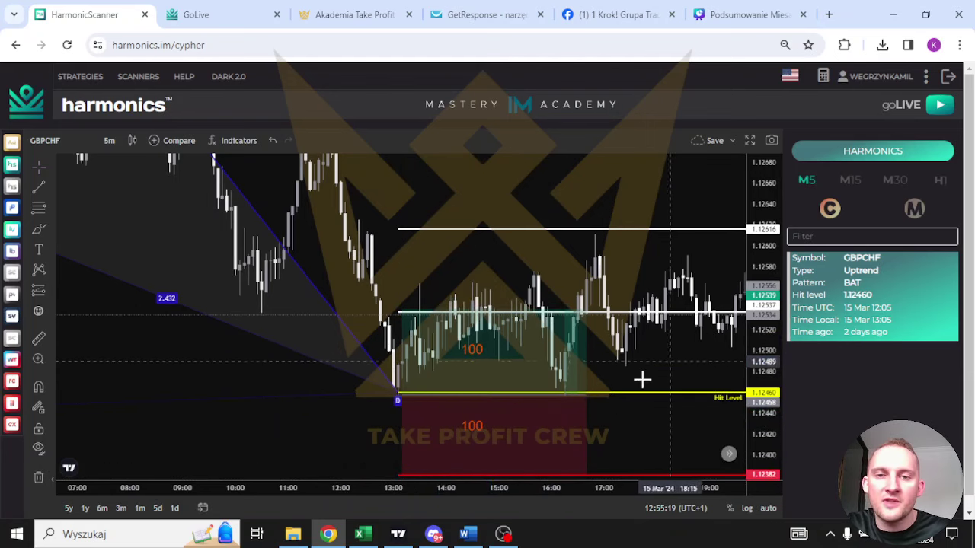
# Raise the position's target to the second white line at 1.12616.
pyautogui.hscroll(3, 555, 475)
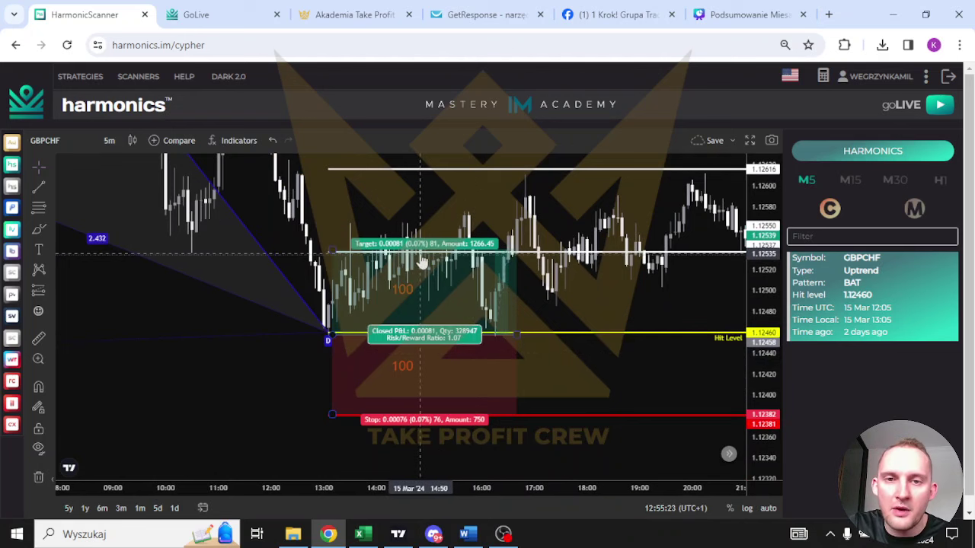
pyautogui.hscroll(-2, 728, 370)
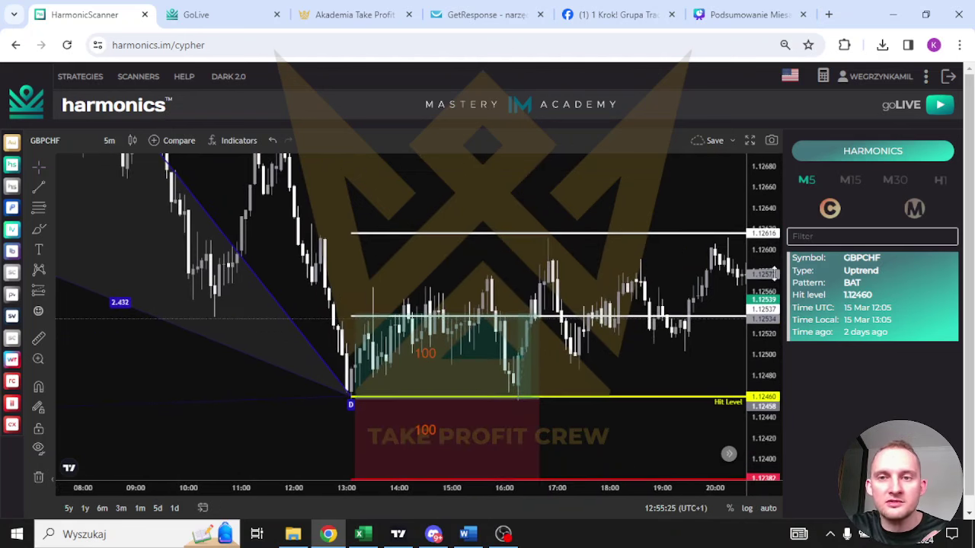
pyautogui.hscroll(4, 531, 371)
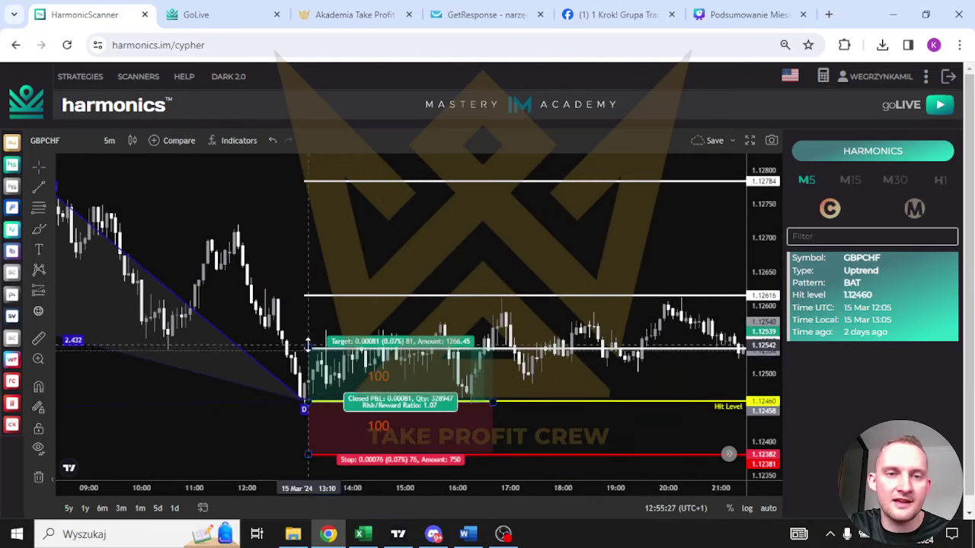
pyautogui.moveTo(307, 297); pyautogui.dragTo(307, 293)
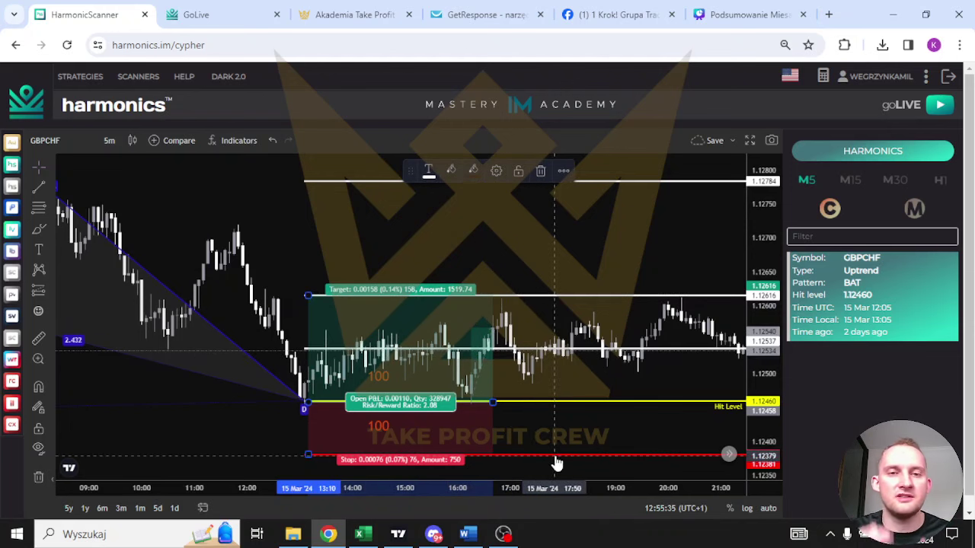
pyautogui.click(534, 446)
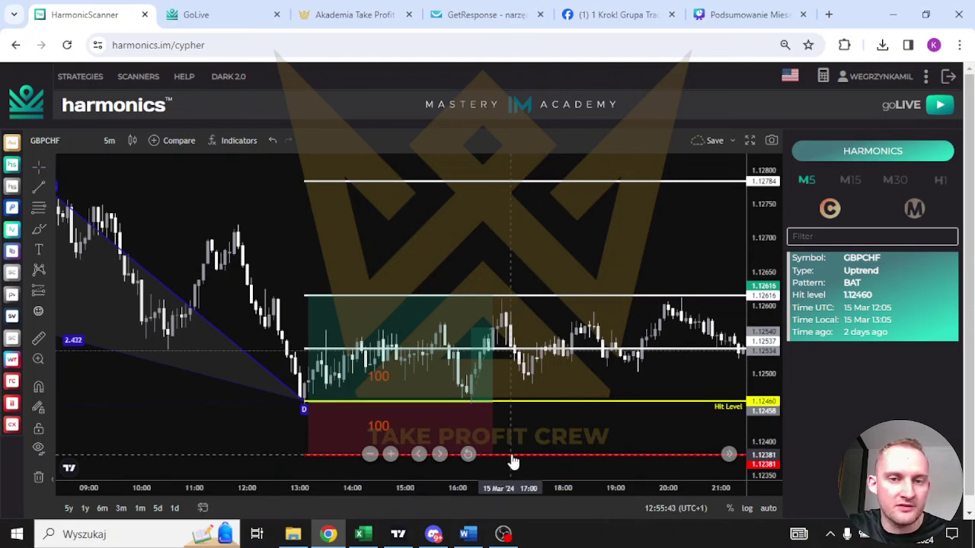
pyautogui.moveTo(479, 430); pyautogui.dragTo(592, 312)
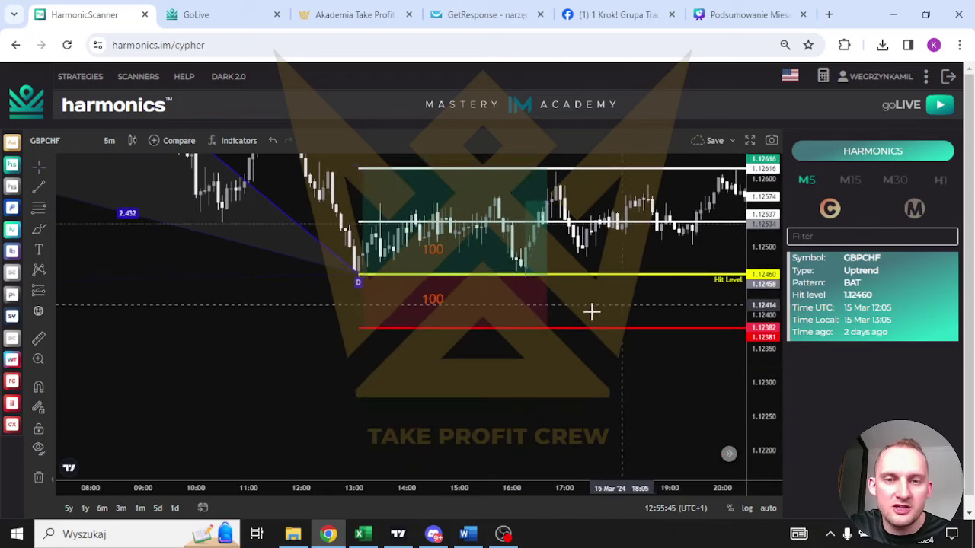
pyautogui.click(474, 339)
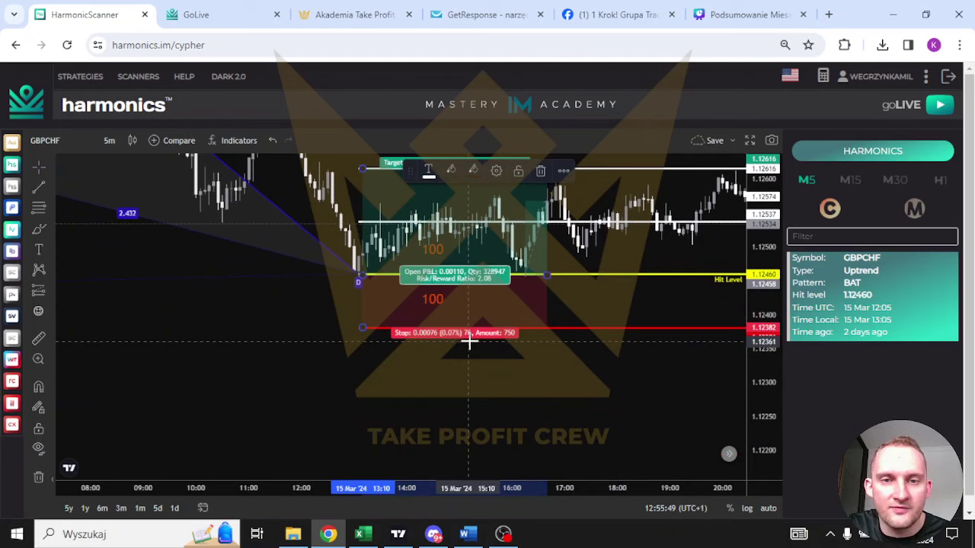
pyautogui.click(510, 383)
pyautogui.moveTo(509, 383)
pyautogui.mouseDown()
pyautogui.moveTo(487, 434)
pyautogui.moveTo(514, 424)
pyautogui.mouseUp()
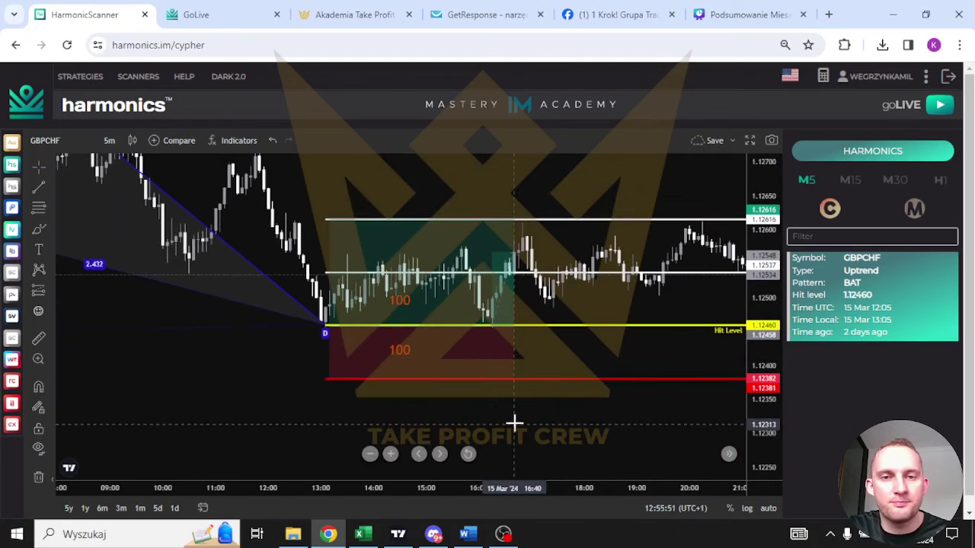
pyautogui.moveTo(655, 372); pyautogui.dragTo(616, 389)
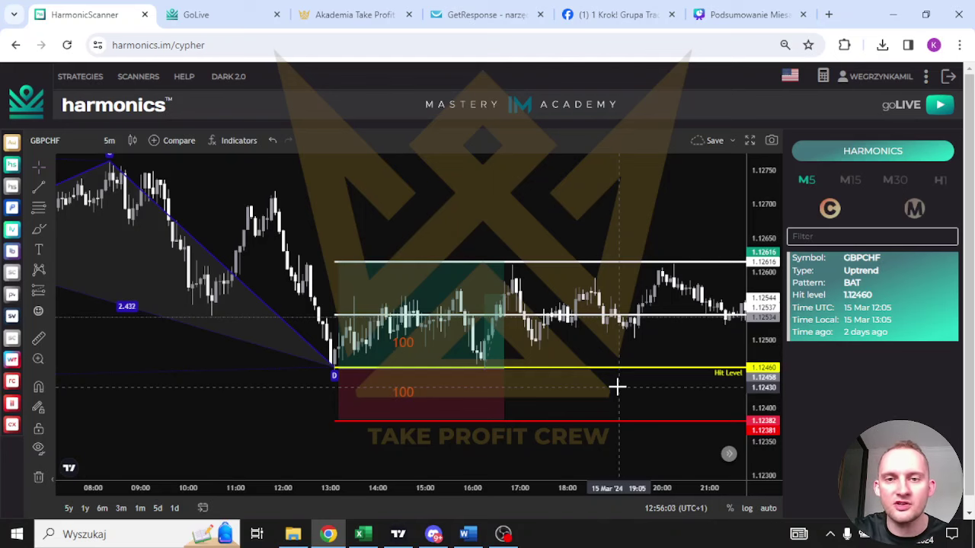
# Place another copy of the 100 label in the green zone between the first and second white lines.
pyautogui.moveTo(611, 386); pyautogui.dragTo(541, 411)
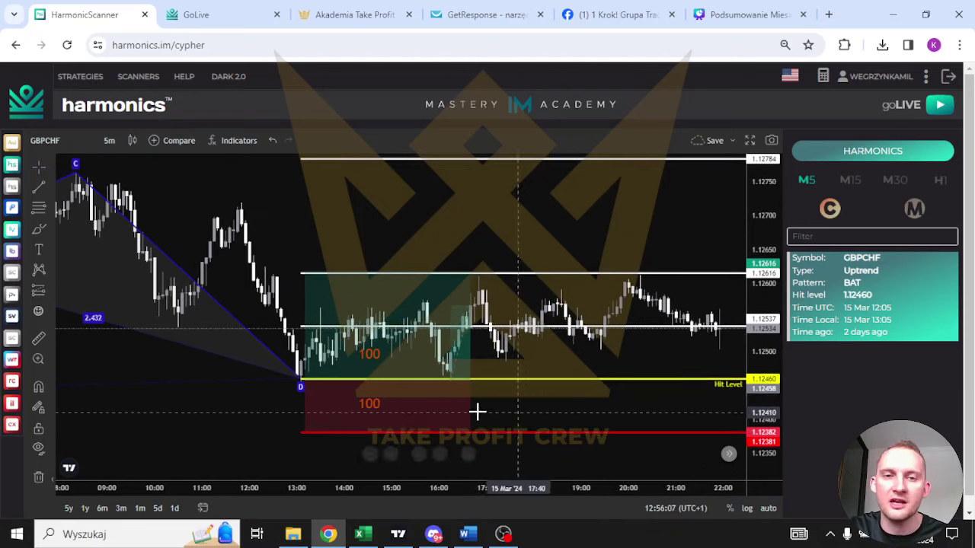
pyautogui.click(409, 407)
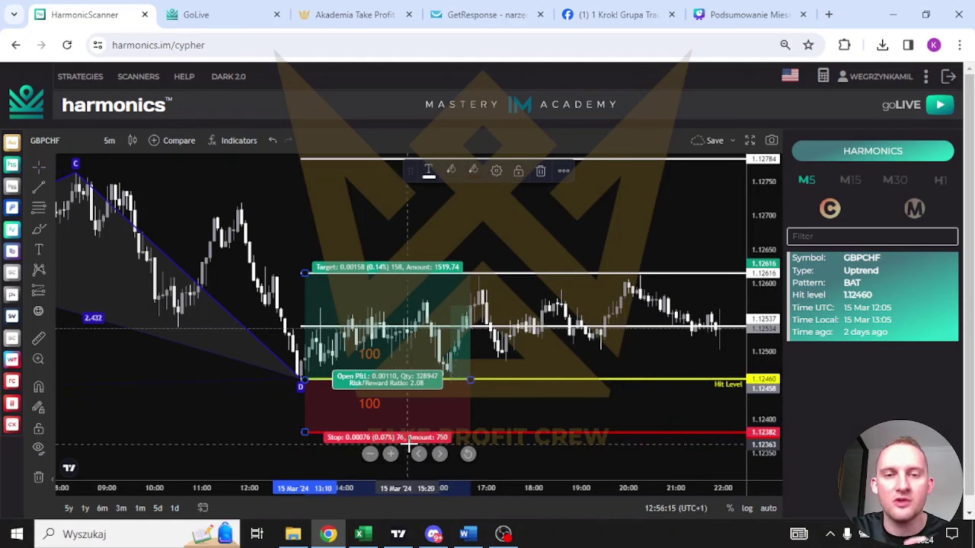
pyautogui.click(503, 393)
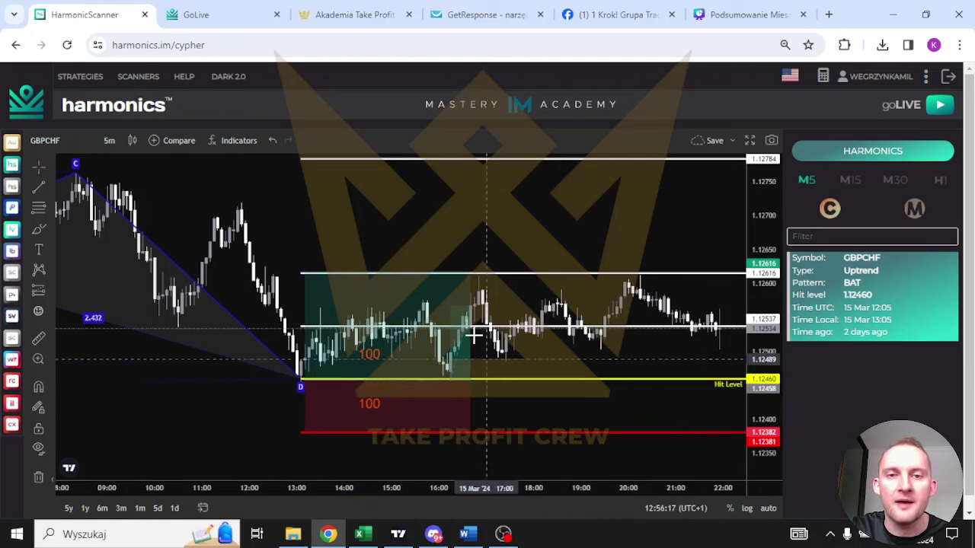
pyautogui.click(407, 311)
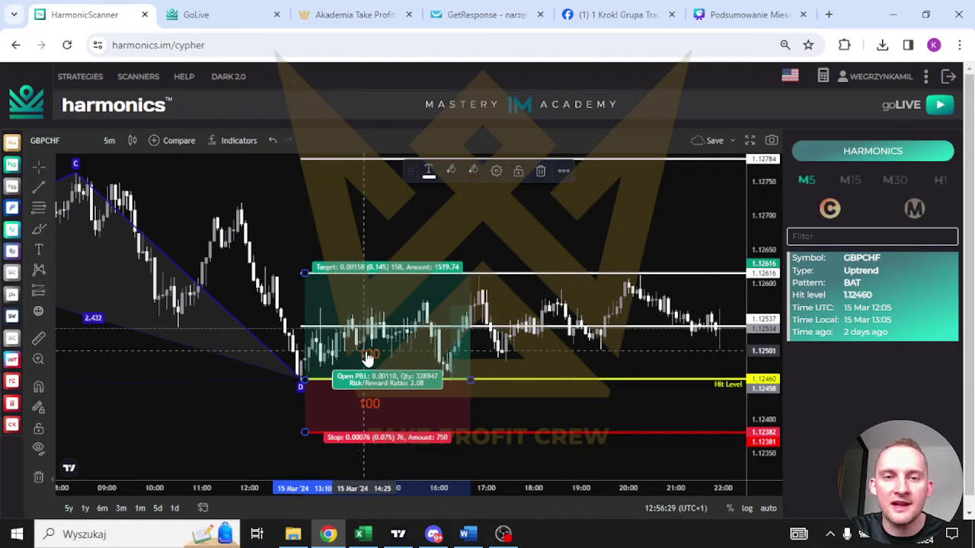
pyautogui.click(540, 348)
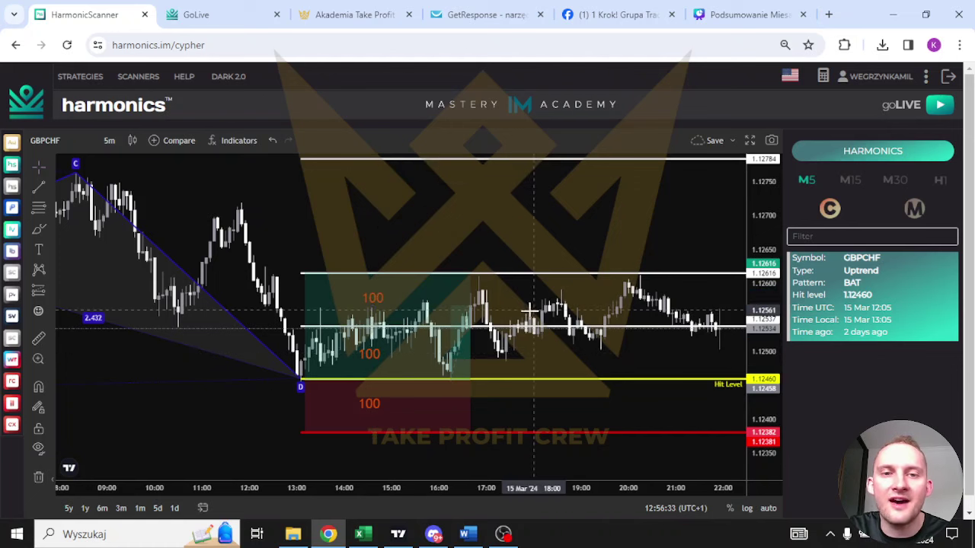
pyautogui.click(448, 384)
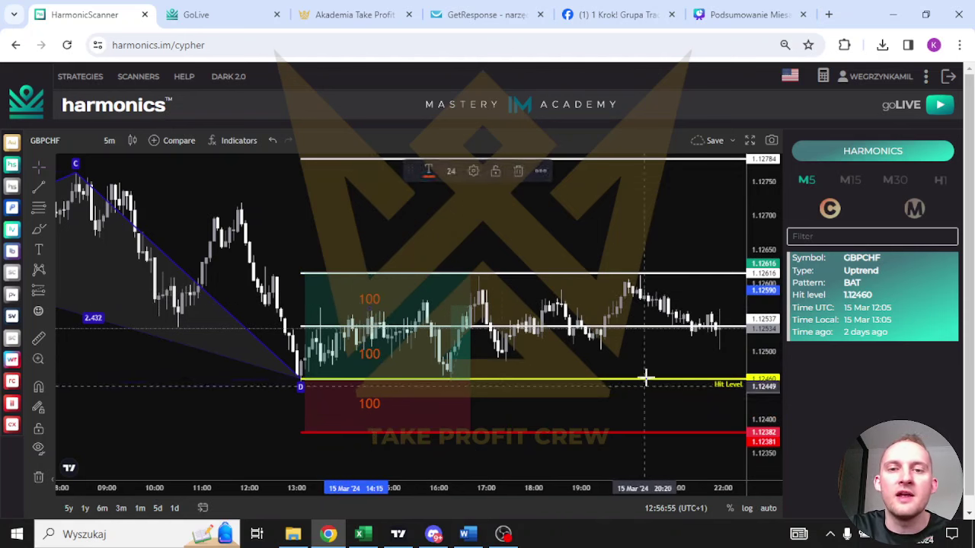
# Raise the position's target to the third white line at about 1.12785 and place two more 100 labels in the added green area.
pyautogui.scroll(-3, 646, 376)
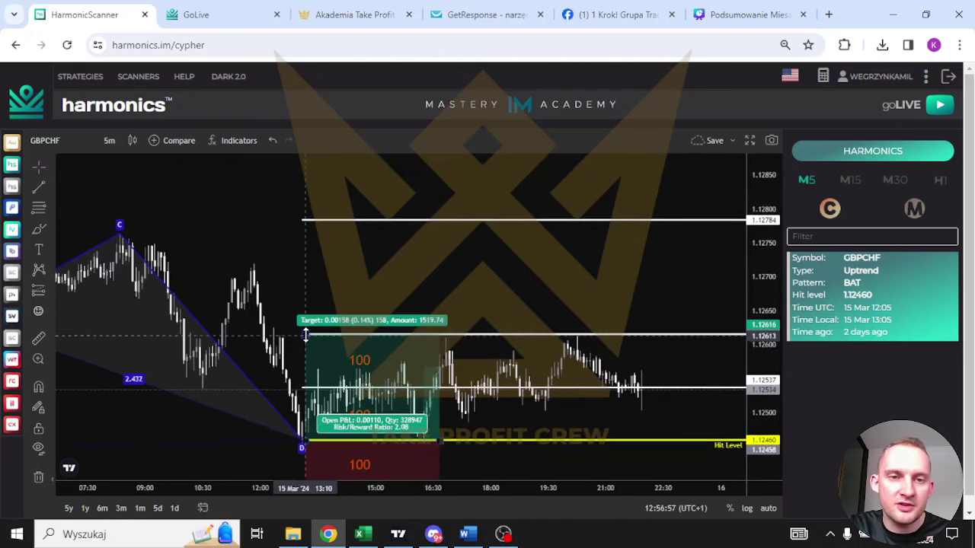
pyautogui.moveTo(304, 334); pyautogui.dragTo(308, 220)
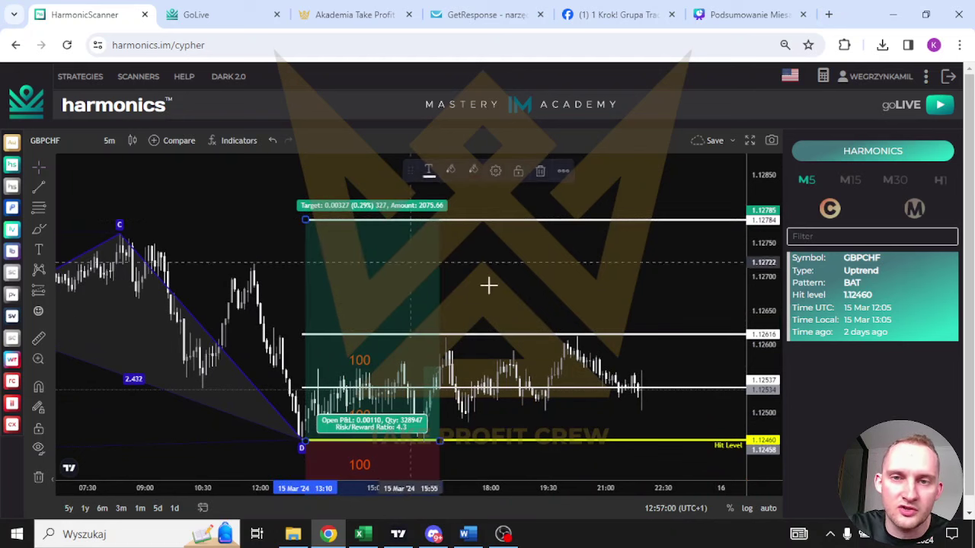
pyautogui.click(358, 364)
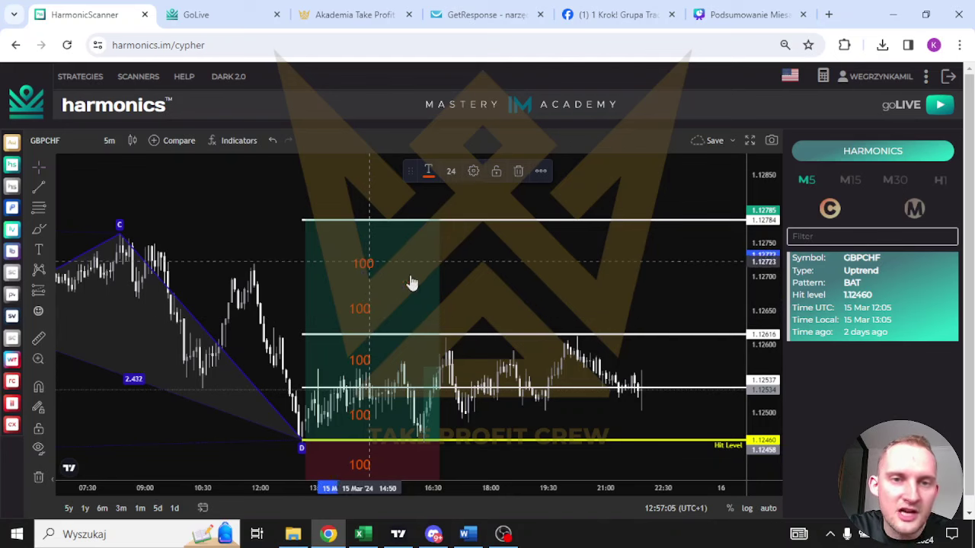
pyautogui.click(601, 353)
pyautogui.scroll(-2, 598, 409)
pyautogui.moveTo(599, 409); pyautogui.dragTo(564, 350)
pyautogui.click(442, 373)
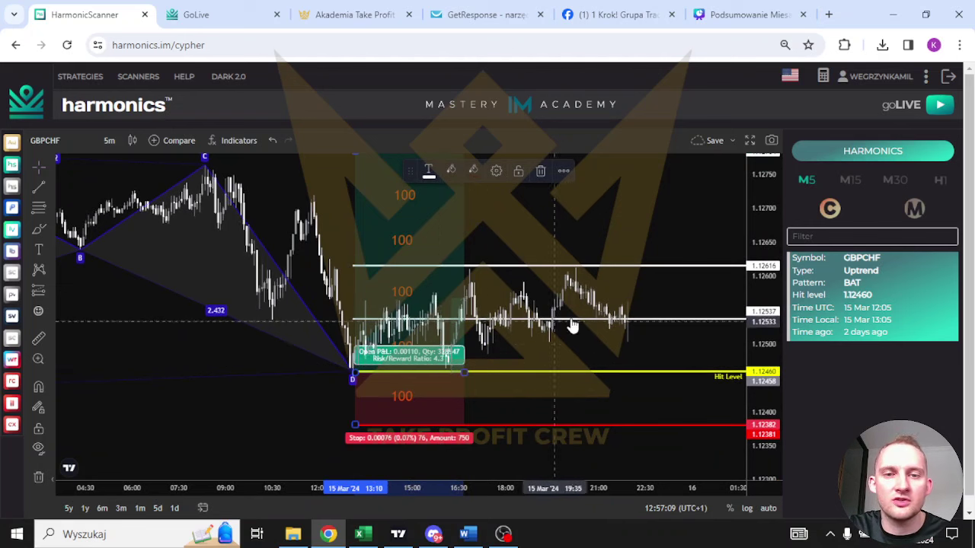
pyautogui.moveTo(570, 320)
pyautogui.mouseDown()
pyautogui.moveTo(563, 367)
pyautogui.moveTo(565, 333)
pyautogui.moveTo(563, 342)
pyautogui.mouseUp()
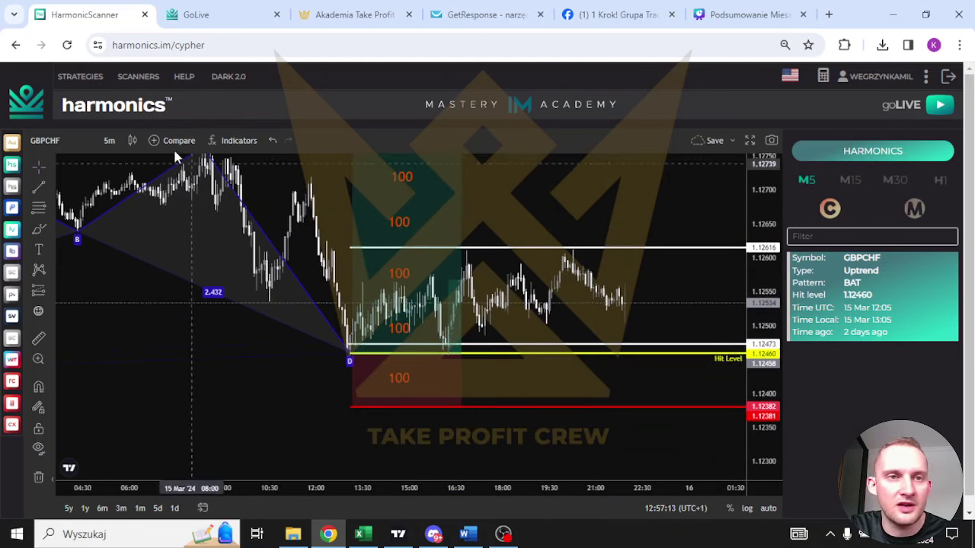
pyautogui.moveTo(354, 195); pyautogui.dragTo(355, 219)
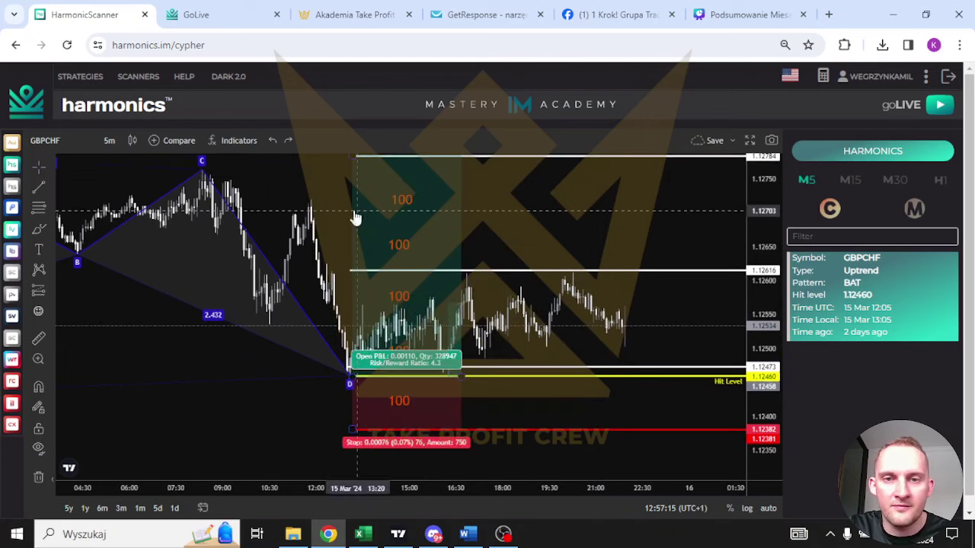
pyautogui.click(272, 140)
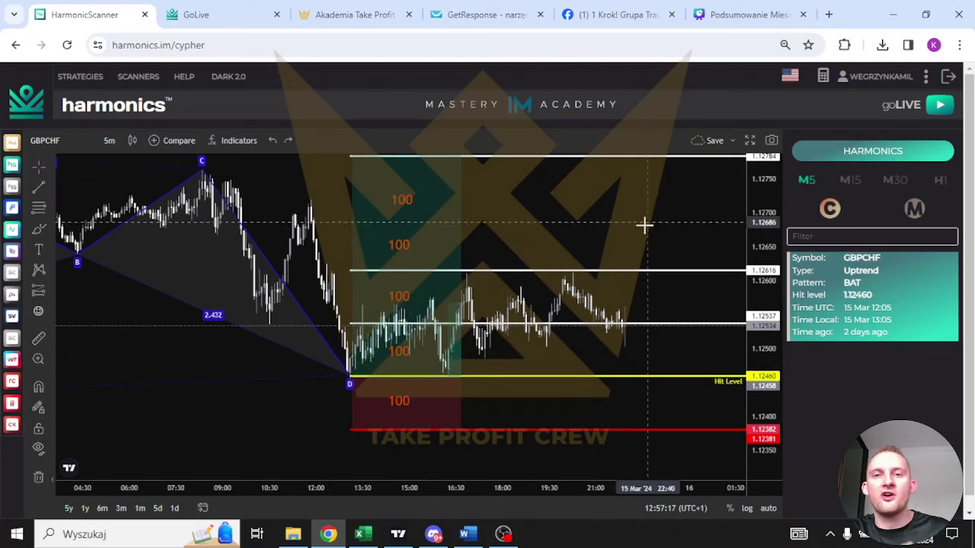
# View the GBPCHF chart on the 1 month interval with a wider price range and return it to 5 minutes.
pyautogui.moveTo(644, 224); pyautogui.dragTo(602, 242)
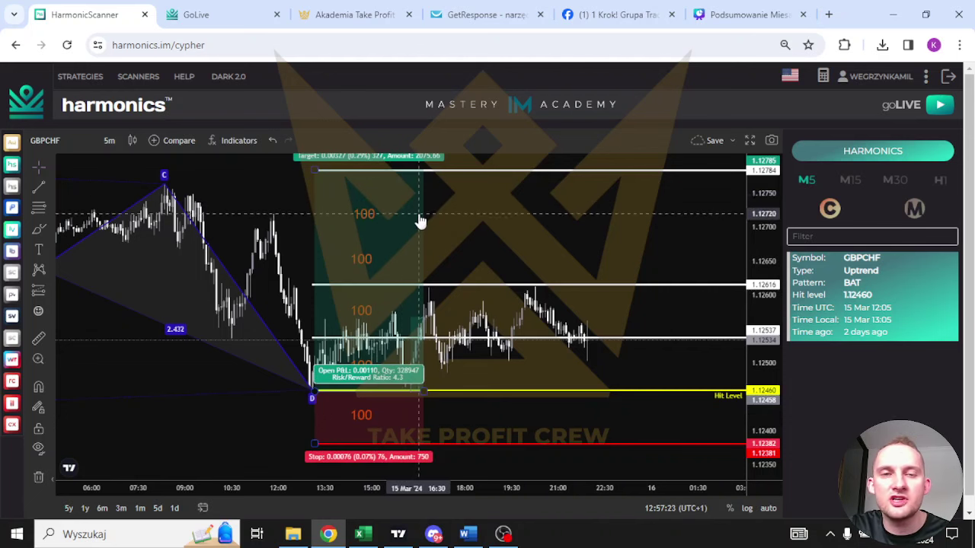
pyautogui.click(390, 354)
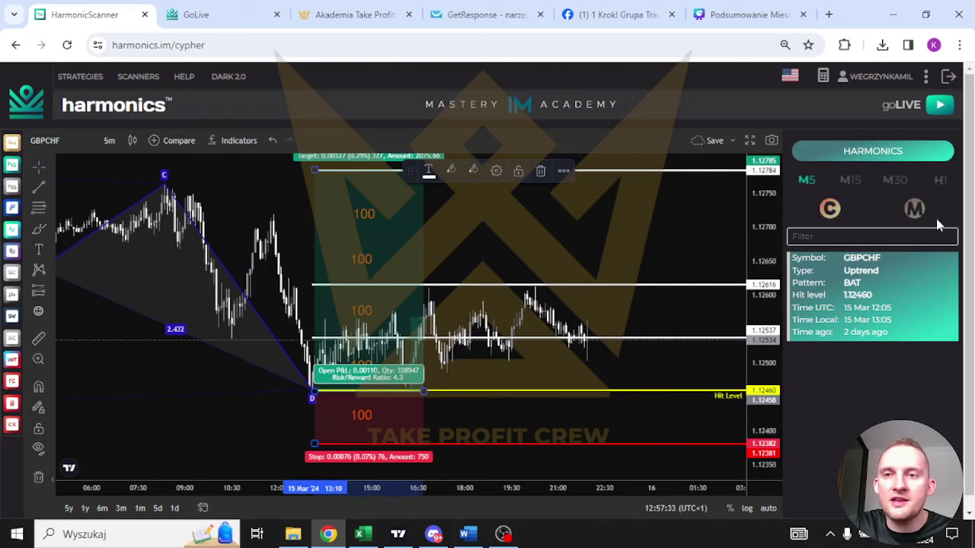
pyautogui.scroll(3, 578, 293)
pyautogui.moveTo(561, 322)
pyautogui.mouseDown()
pyautogui.moveTo(667, 298)
pyautogui.moveTo(621, 280)
pyautogui.moveTo(639, 279)
pyautogui.mouseUp()
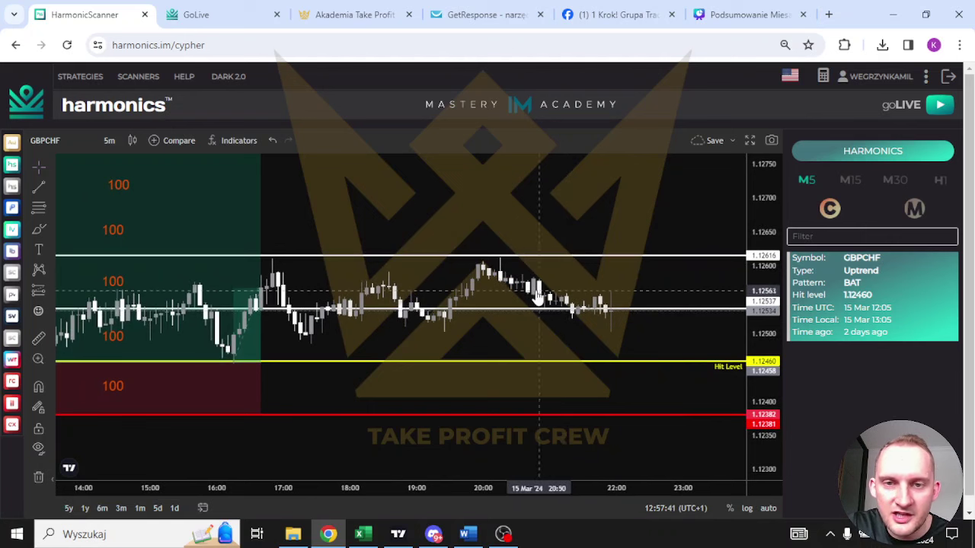
pyautogui.scroll(3, 422, 343)
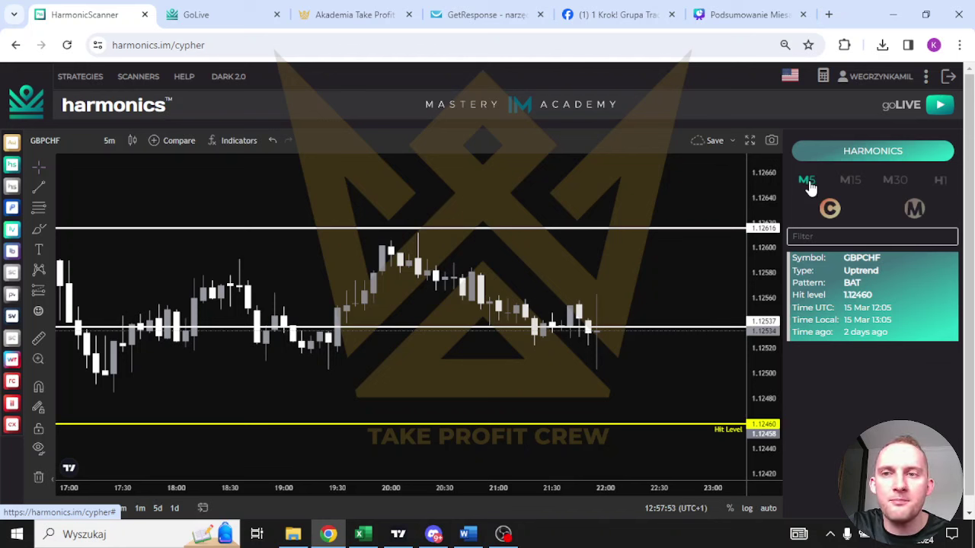
pyautogui.click(109, 140)
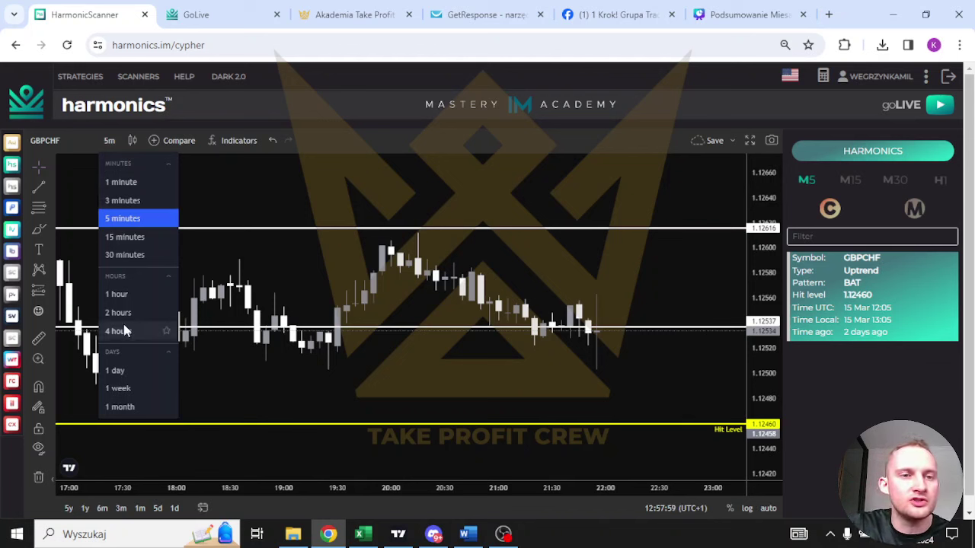
pyautogui.click(119, 406)
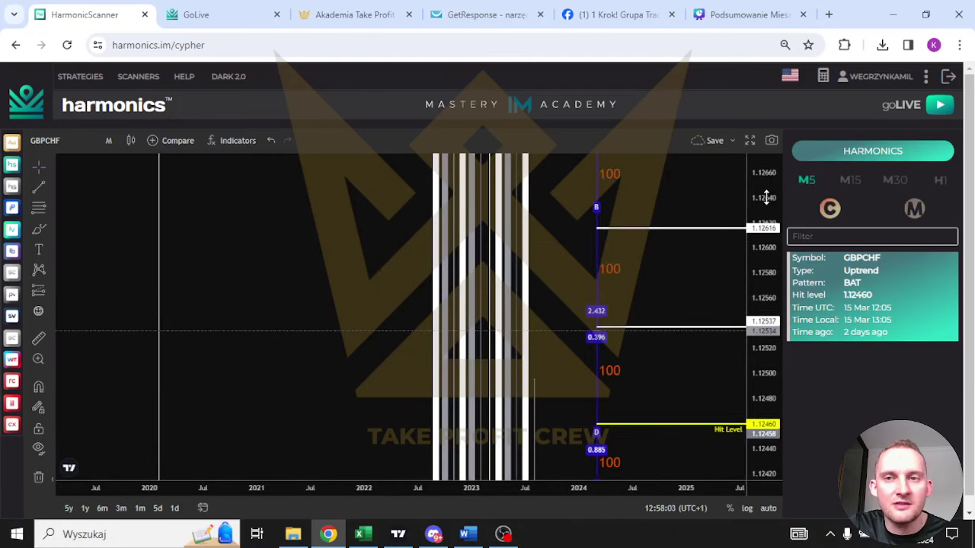
pyautogui.moveTo(767, 197); pyautogui.dragTo(739, 248)
pyautogui.click(109, 142)
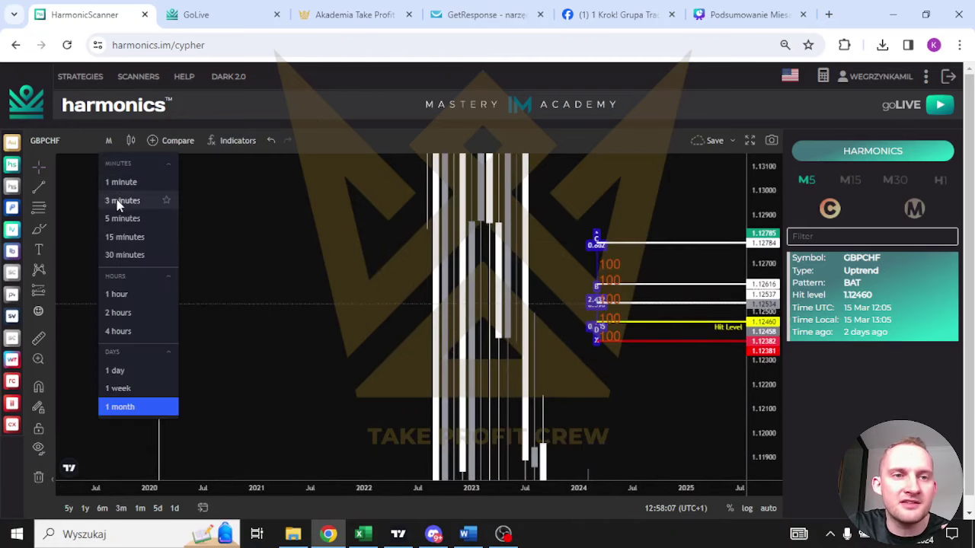
pyautogui.click(119, 218)
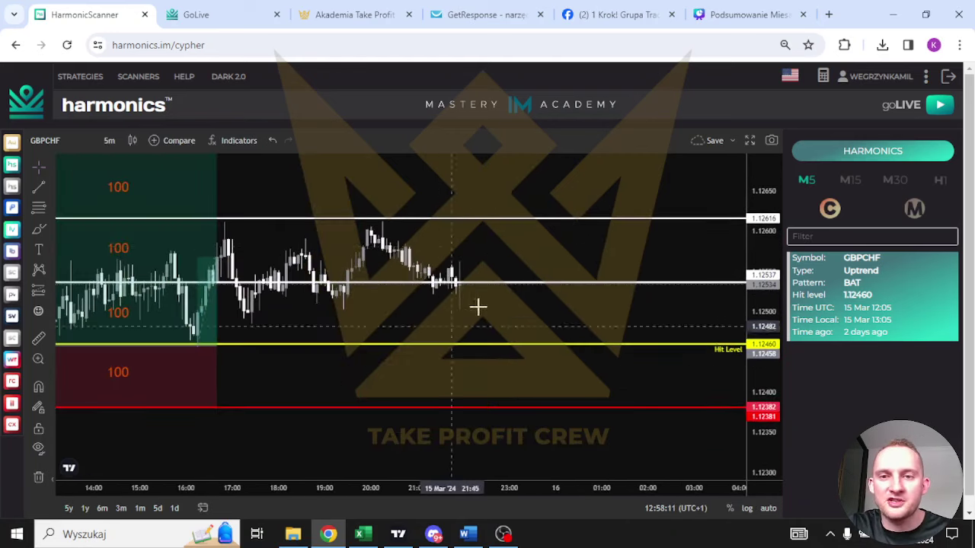
# Review the 5-minute long position and switch the harmonics scanner to the M15 pattern list.
pyautogui.moveTo(538, 294); pyautogui.dragTo(581, 327)
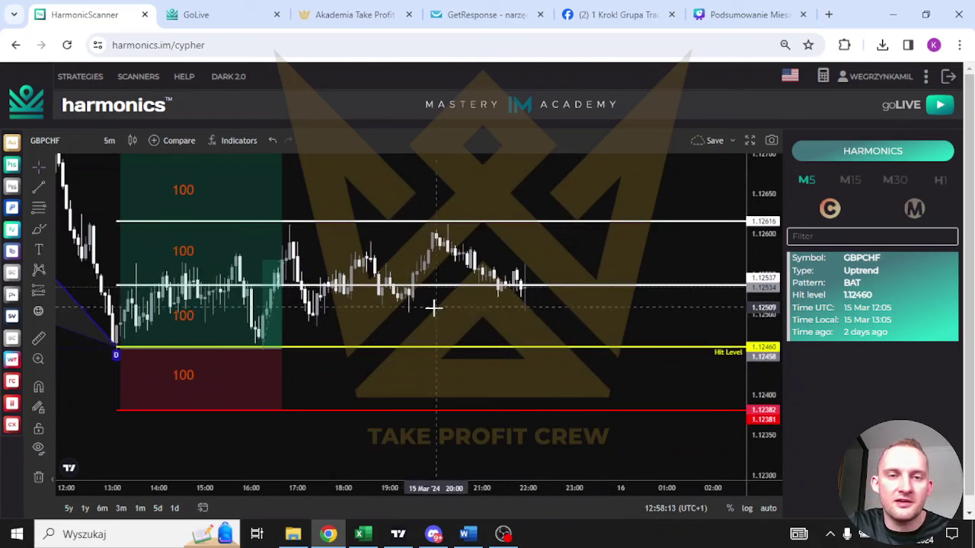
pyautogui.moveTo(434, 306); pyautogui.dragTo(416, 339)
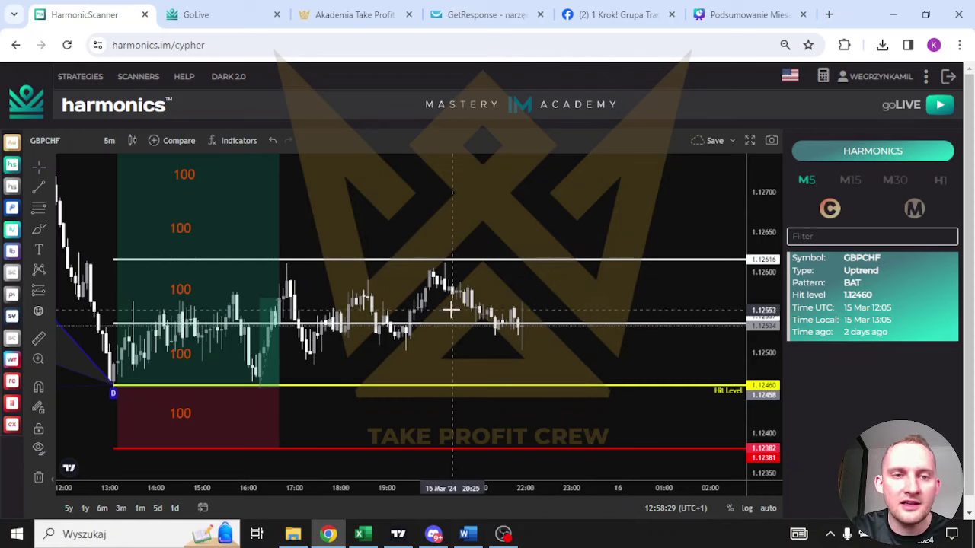
pyautogui.click(789, 316)
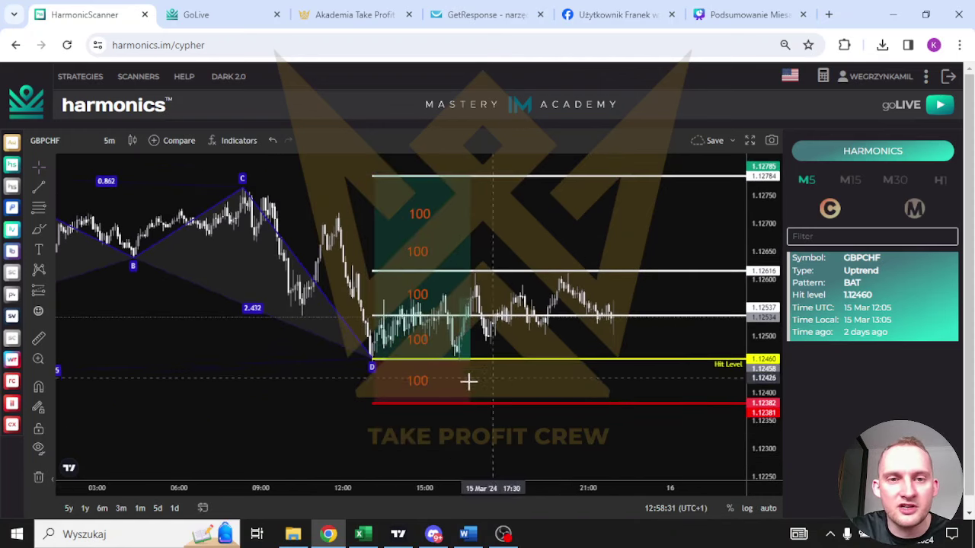
pyautogui.moveTo(468, 380); pyautogui.dragTo(325, 370)
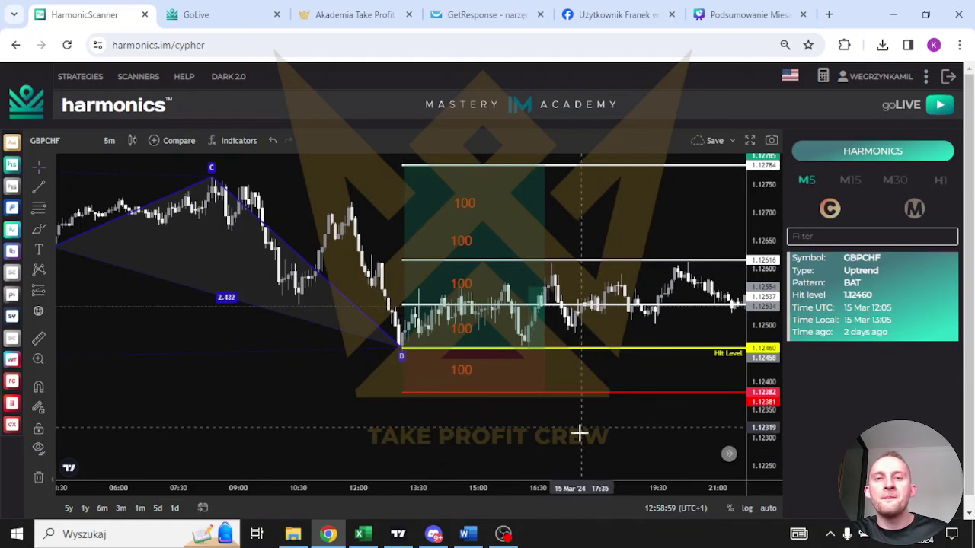
pyautogui.moveTo(583, 435); pyautogui.dragTo(427, 435)
pyautogui.click(851, 181)
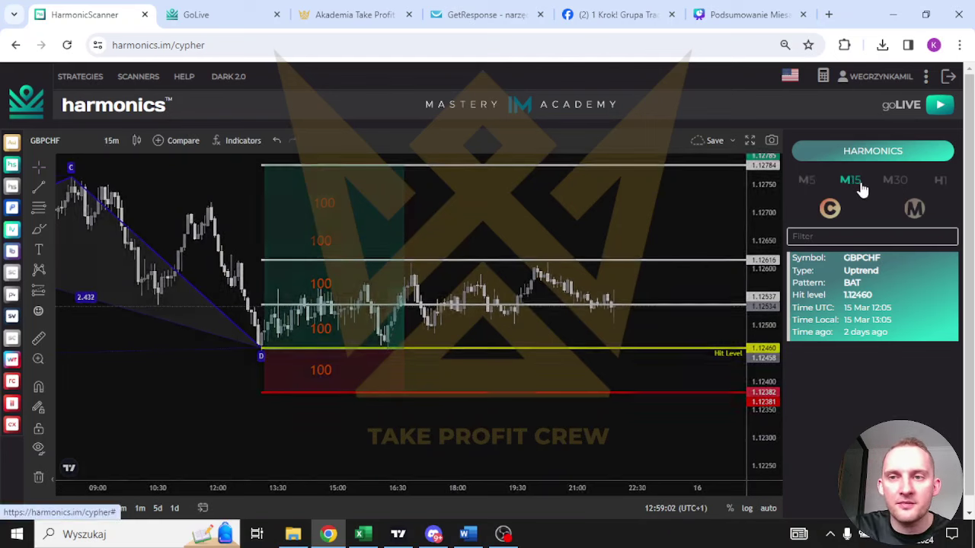
# Examine point D and the Hit Level, stop and target lines of the GBPCHF pattern on the 15-minute chart.
pyautogui.scroll(-3, 626, 391)
pyautogui.moveTo(627, 391); pyautogui.dragTo(467, 361)
pyautogui.scroll(2, 505, 315)
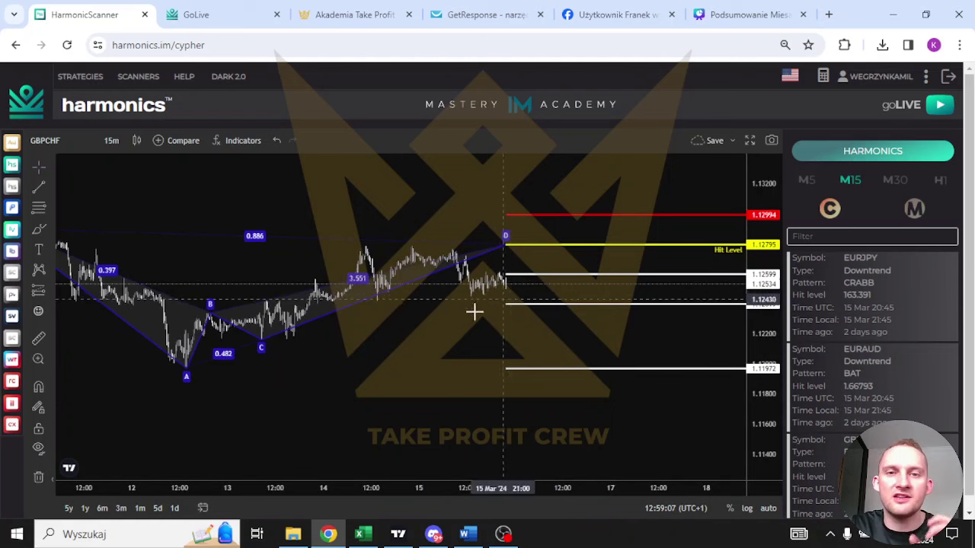
pyautogui.moveTo(474, 311); pyautogui.dragTo(415, 319)
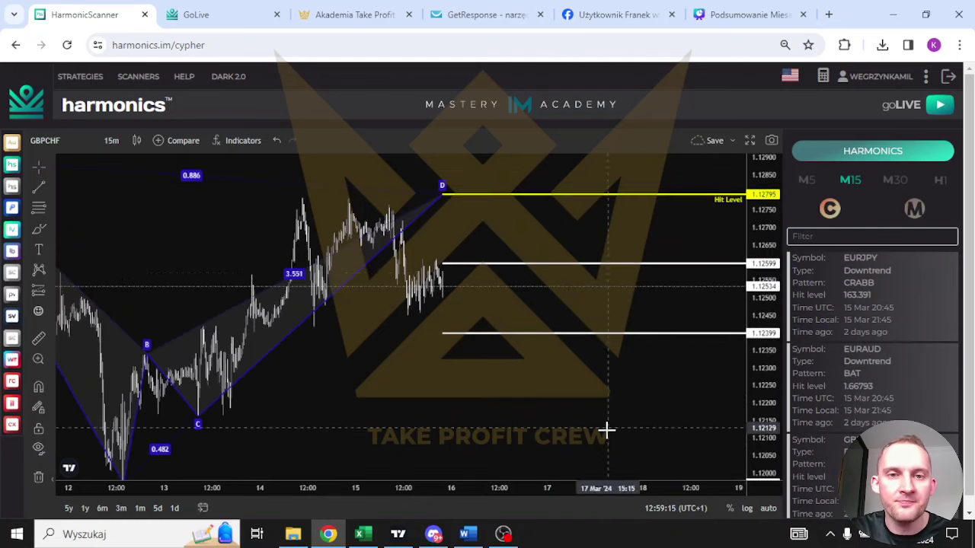
pyautogui.moveTo(607, 429); pyautogui.dragTo(468, 428)
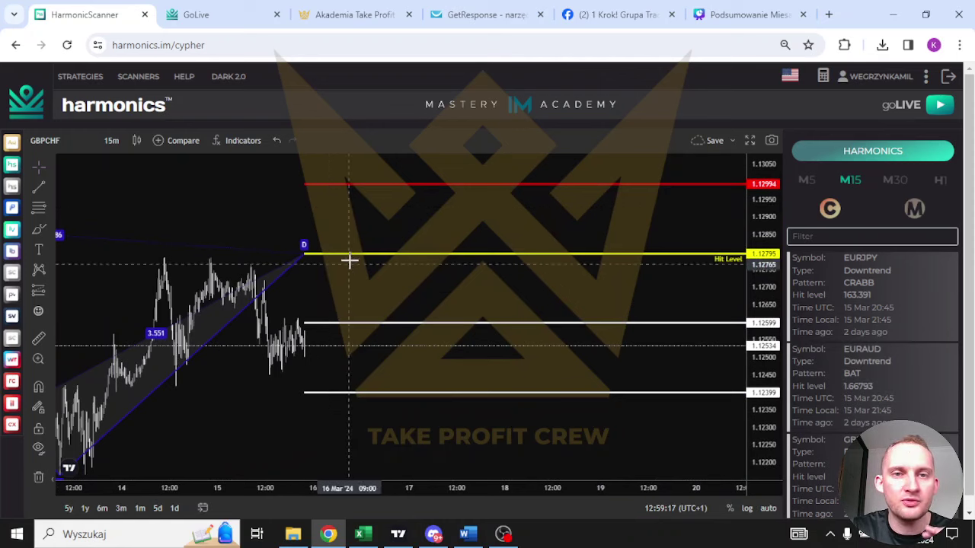
pyautogui.scroll(-3, 441, 291)
pyautogui.moveTo(576, 277); pyautogui.dragTo(294, 283)
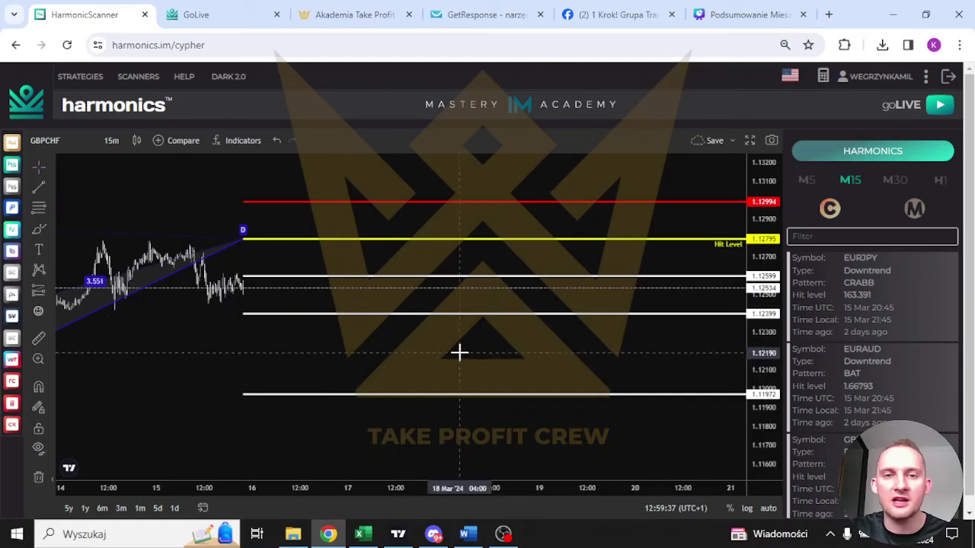
pyautogui.hscroll(3, 446, 381)
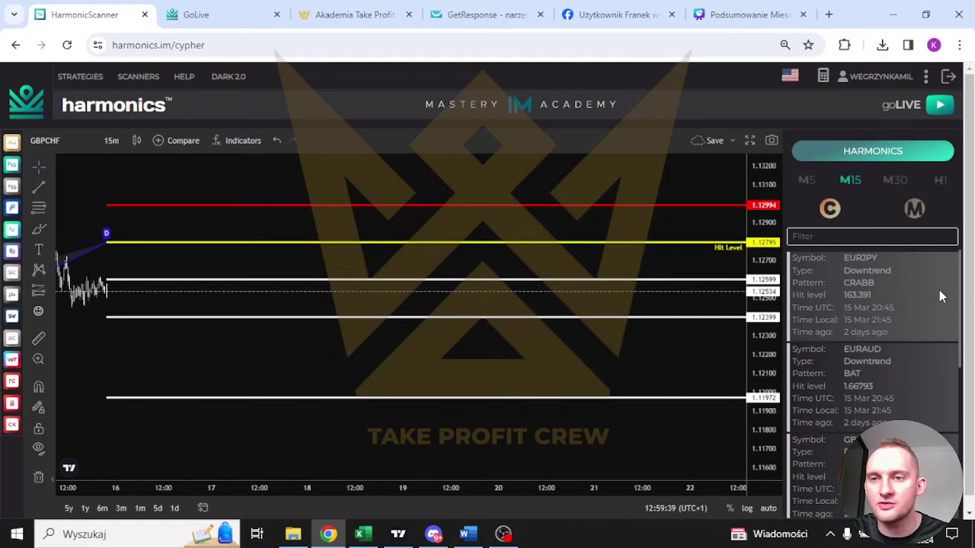
# Open the EURJPY, EURAUD and GBPJPY downtrend patterns one after another from the M15 list.
pyautogui.scroll(-1, 913, 293)
pyautogui.click(854, 263)
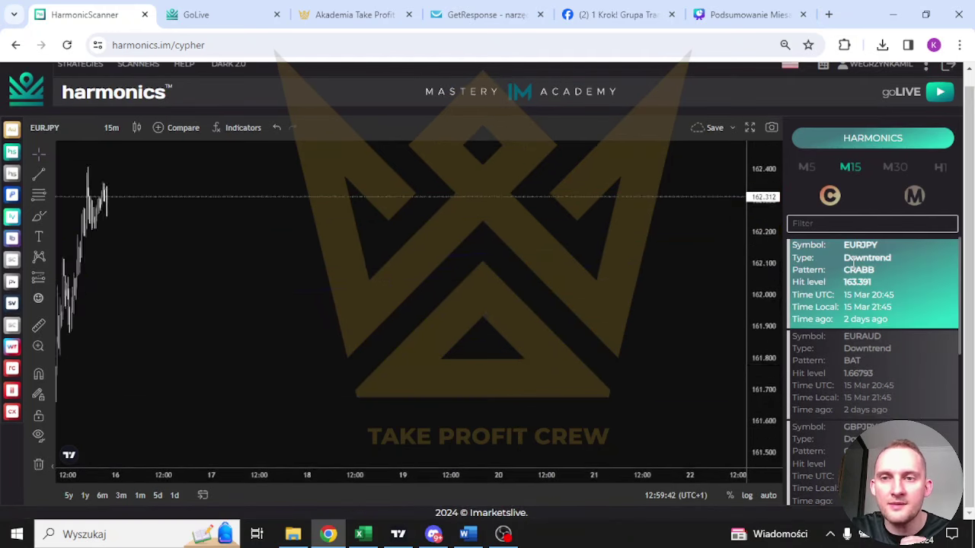
pyautogui.click(862, 373)
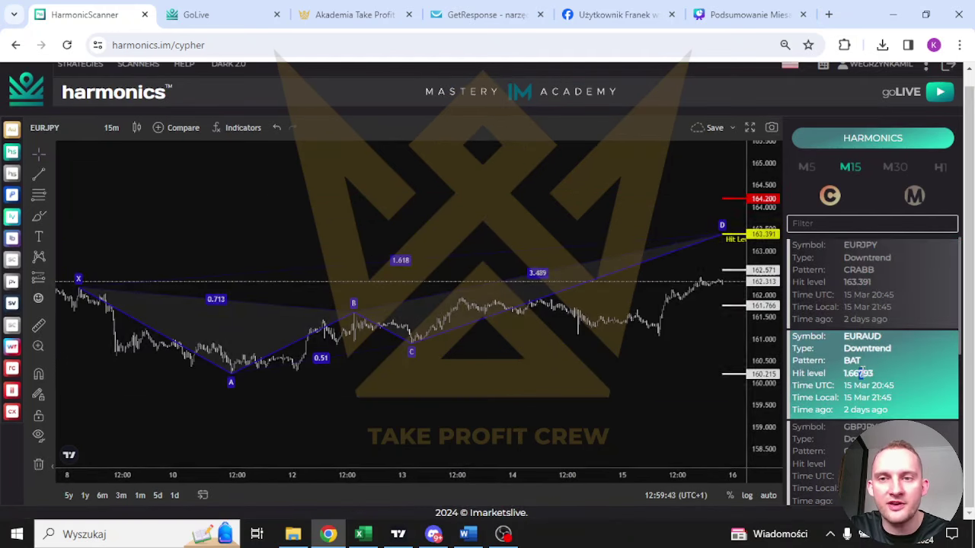
pyautogui.click(850, 167)
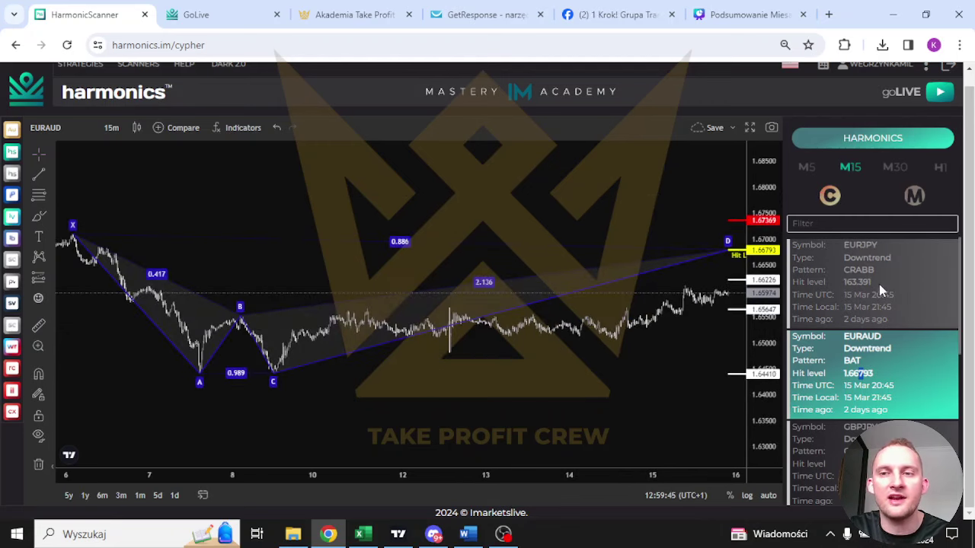
pyautogui.scroll(-1, 861, 373)
pyautogui.click(861, 373)
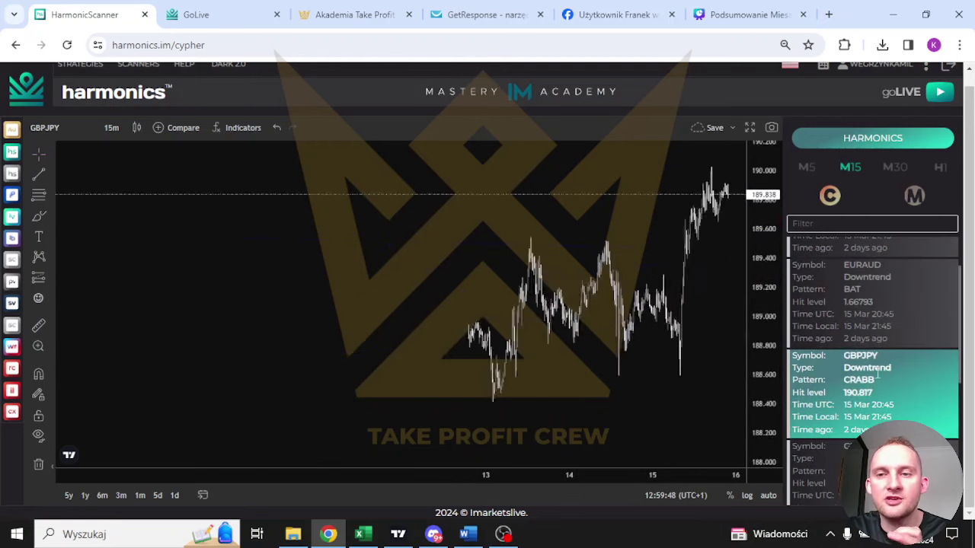
# Open the GBPCHF pattern from the M15 list and look through the remaining M15 signals.
pyautogui.click(868, 457)
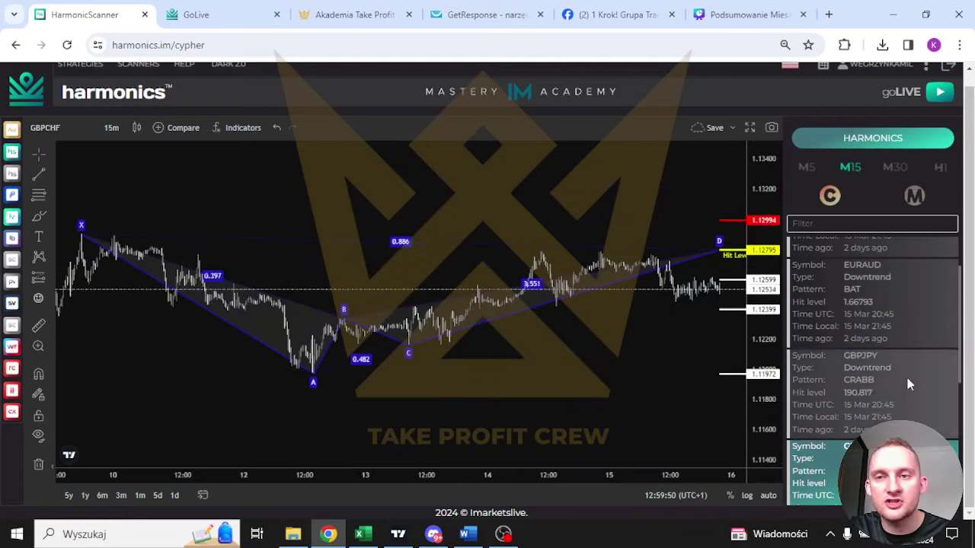
pyautogui.scroll(5, 868, 373)
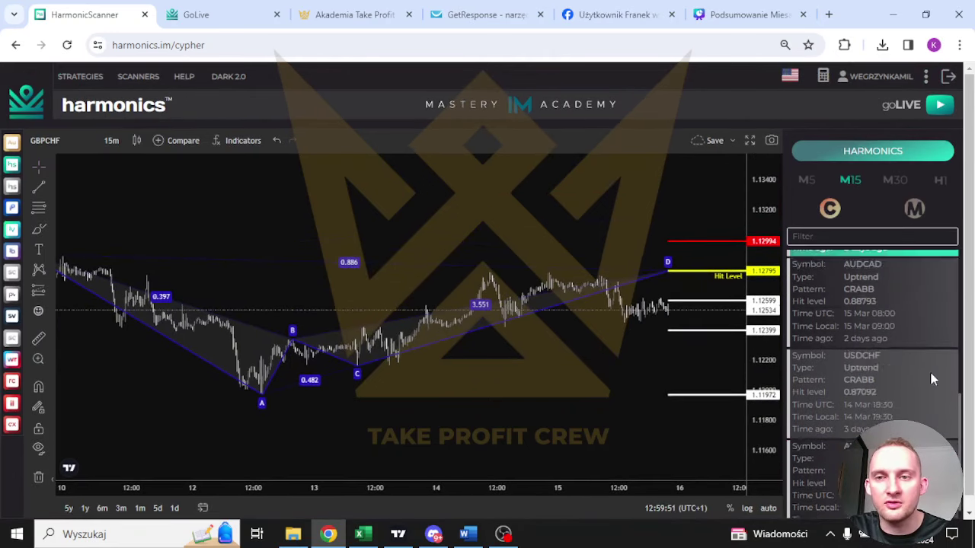
pyautogui.scroll(-5, 871, 321)
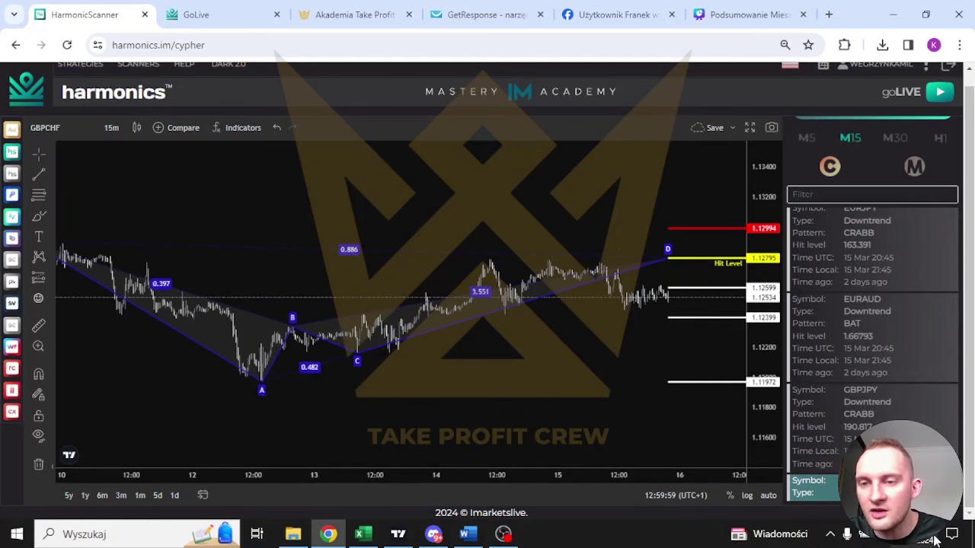
# Switch the harmonics scanner to the M30 list and open the GBPCAD and EURCHF patterns.
pyautogui.click(896, 139)
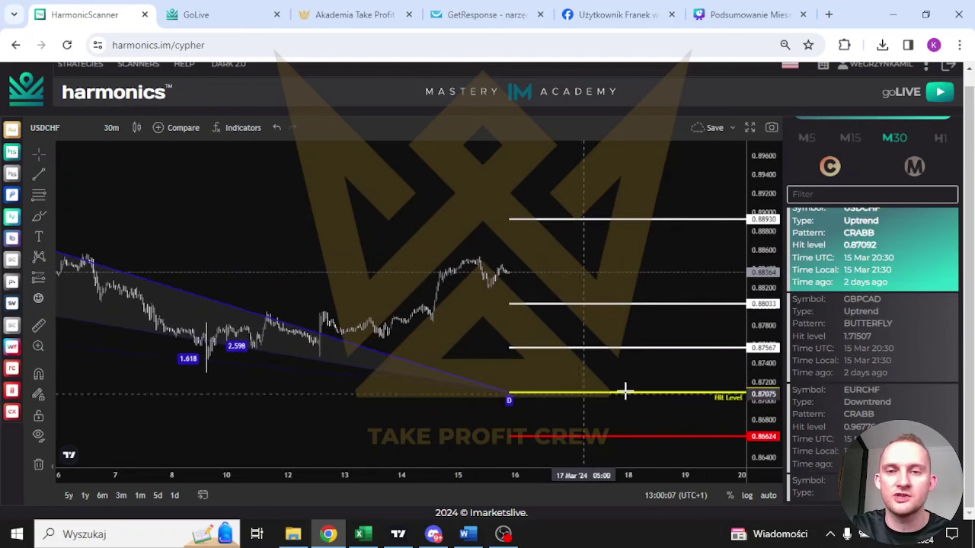
pyautogui.click(884, 366)
pyautogui.click(887, 400)
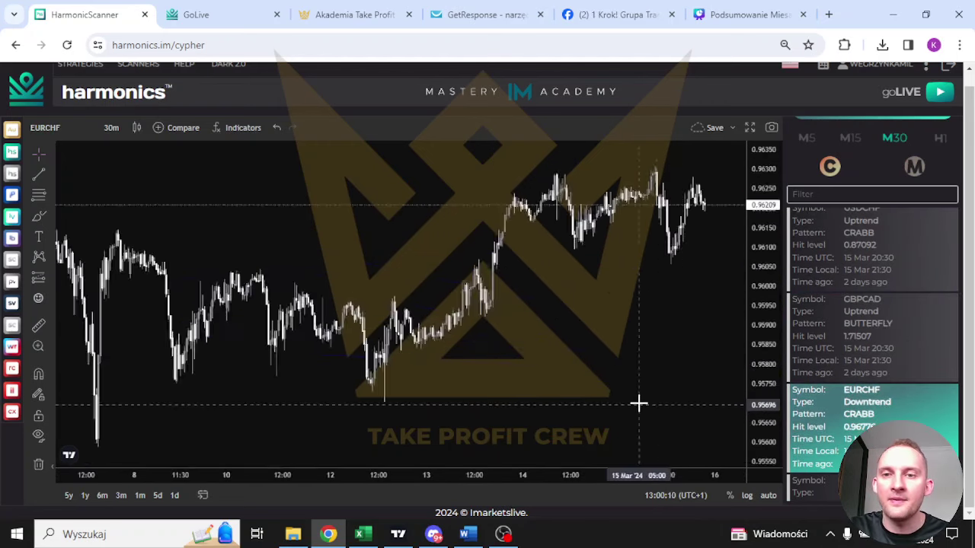
# Switch the scanner to H1, compare the AUDJPY and CHFJPY patterns, and examine AUDJPY around point D and its level lines.
pyautogui.click(940, 137)
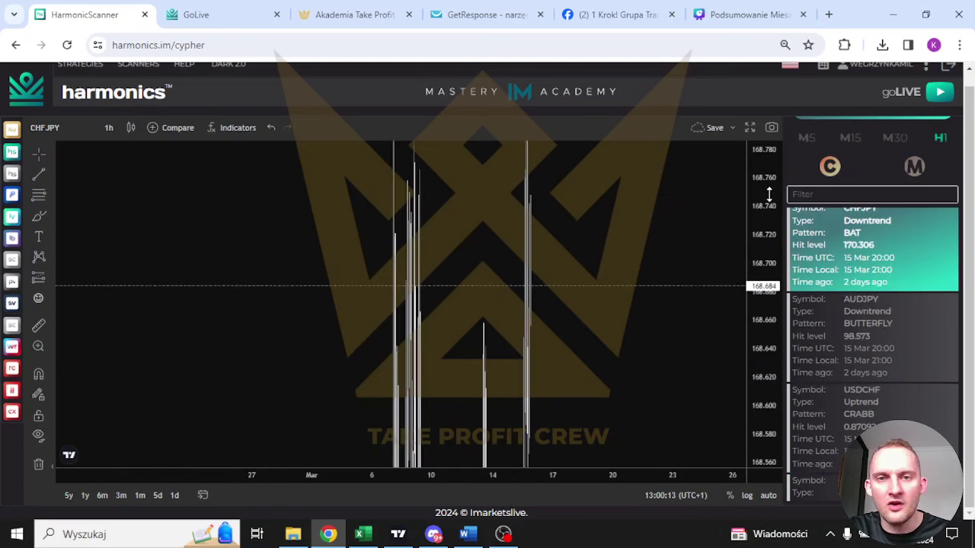
pyautogui.click(903, 321)
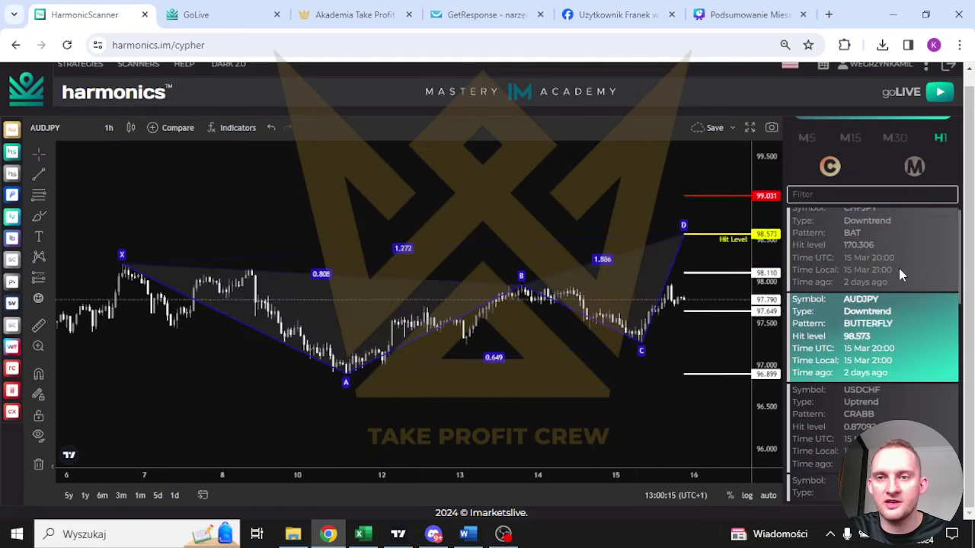
pyautogui.click(898, 268)
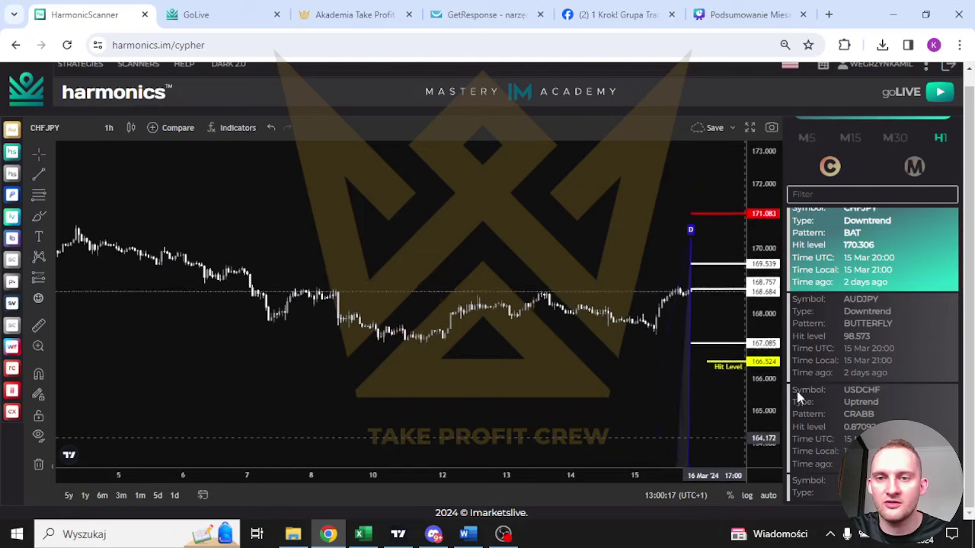
pyautogui.click(876, 326)
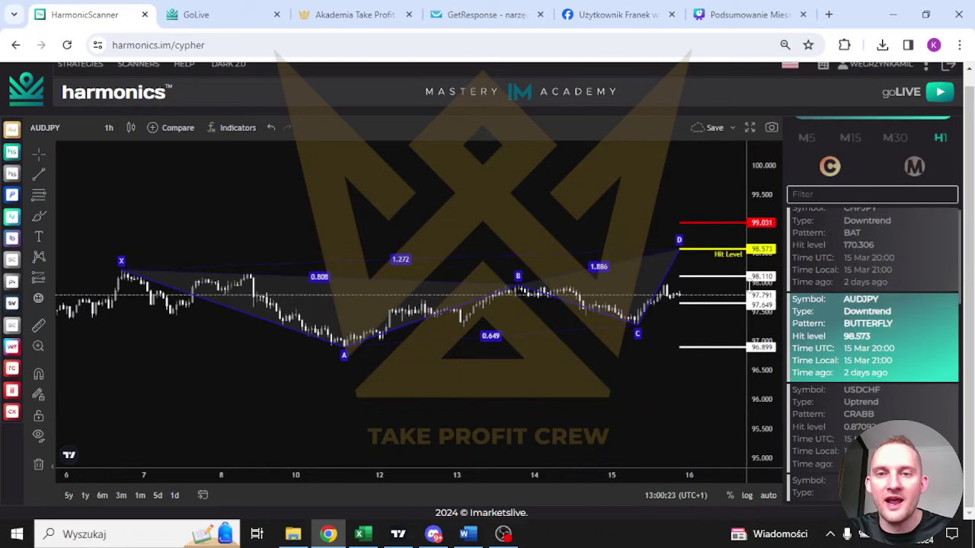
pyautogui.moveTo(720, 360); pyautogui.dragTo(652, 343)
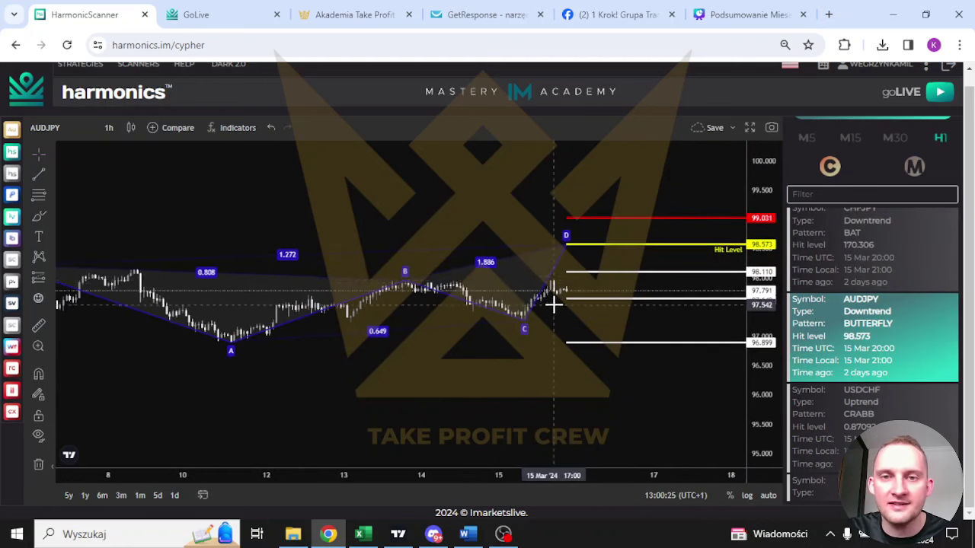
pyautogui.scroll(2, 525, 305)
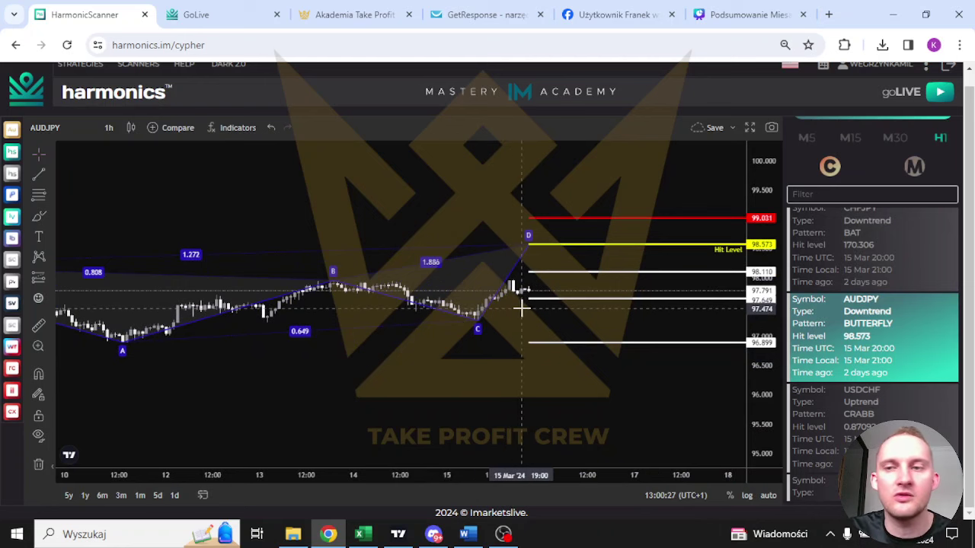
# Open the USDCHF uptrend and EURAUD downtrend patterns from the H1 list.
pyautogui.click(919, 395)
pyautogui.scroll(-2, 917, 374)
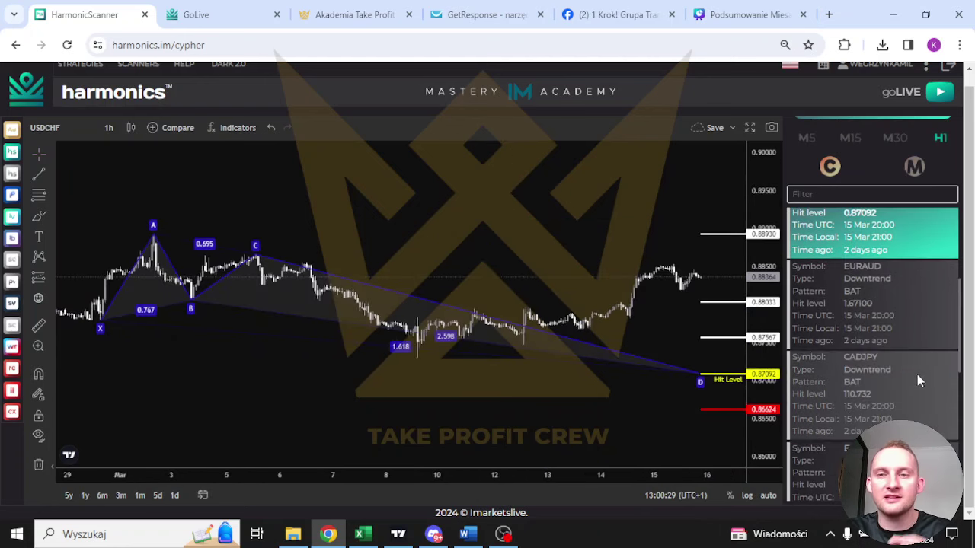
pyautogui.click(897, 290)
pyautogui.scroll(1, 896, 289)
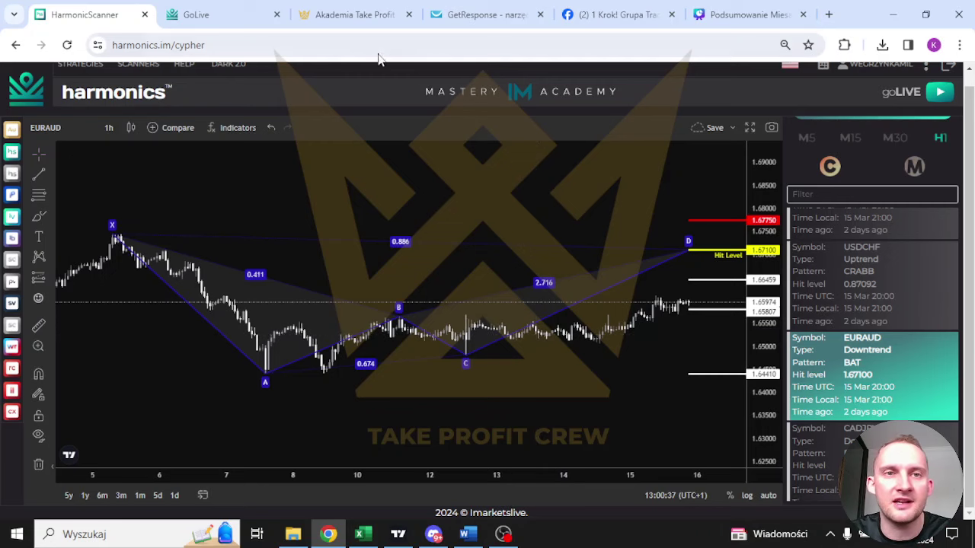
# Switch to the GoLive site, accept the EULA and log in with the prefilled account details.
pyautogui.click(216, 16)
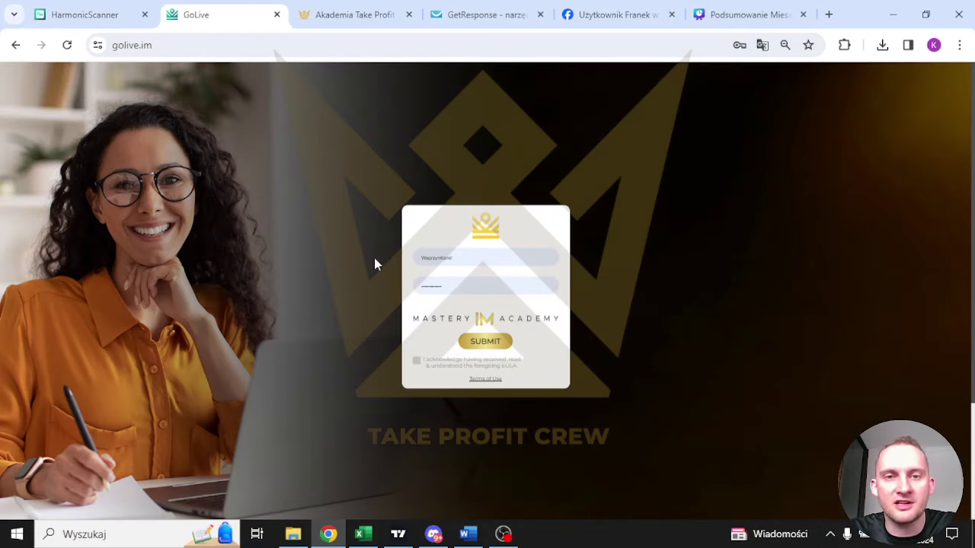
pyautogui.click(416, 360)
pyautogui.click(484, 341)
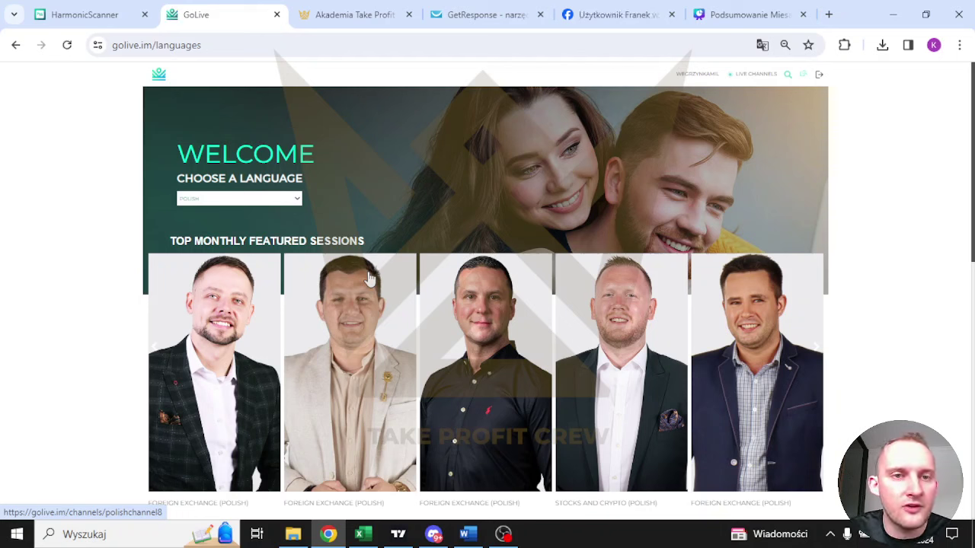
# Highlight the golive.im address and review the available session languages, keeping Polish.
pyautogui.click(113, 45)
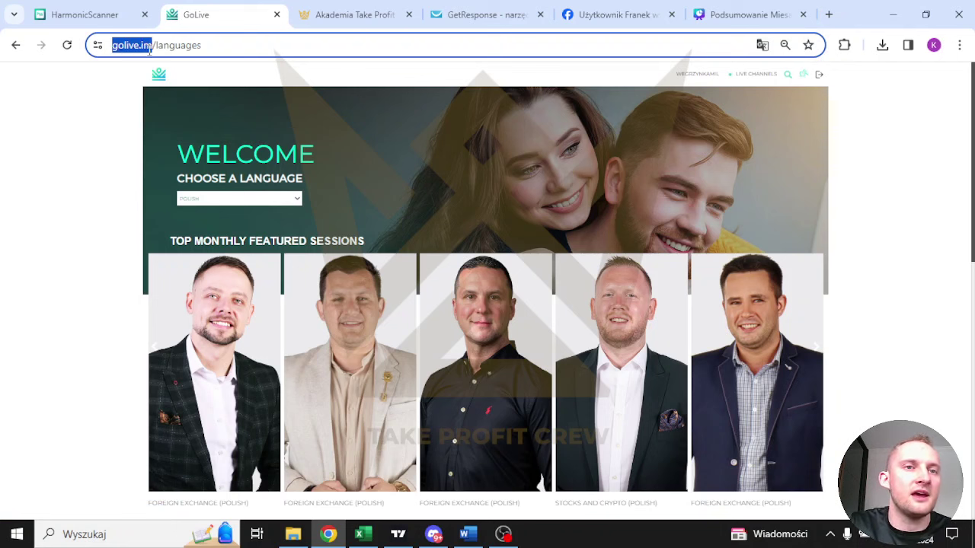
pyautogui.click(126, 183)
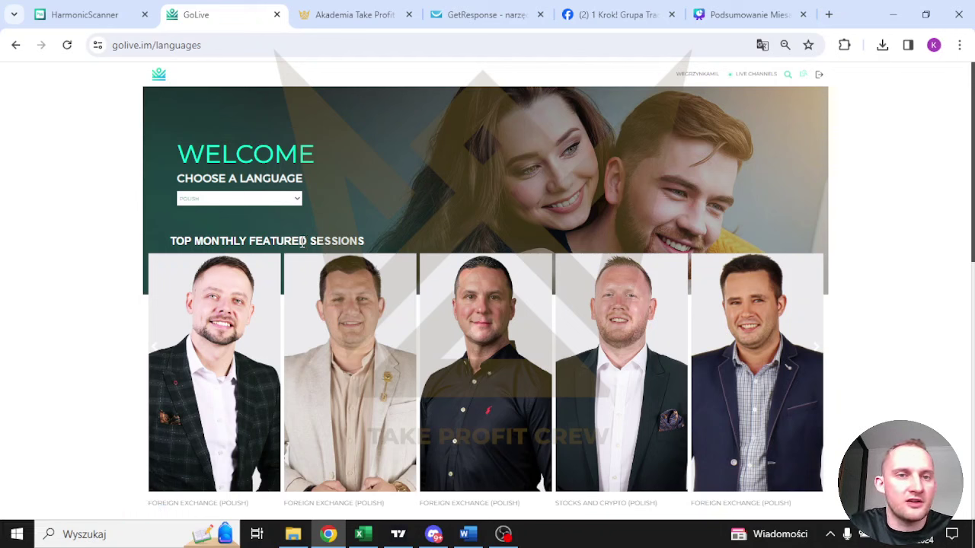
pyautogui.click(298, 202)
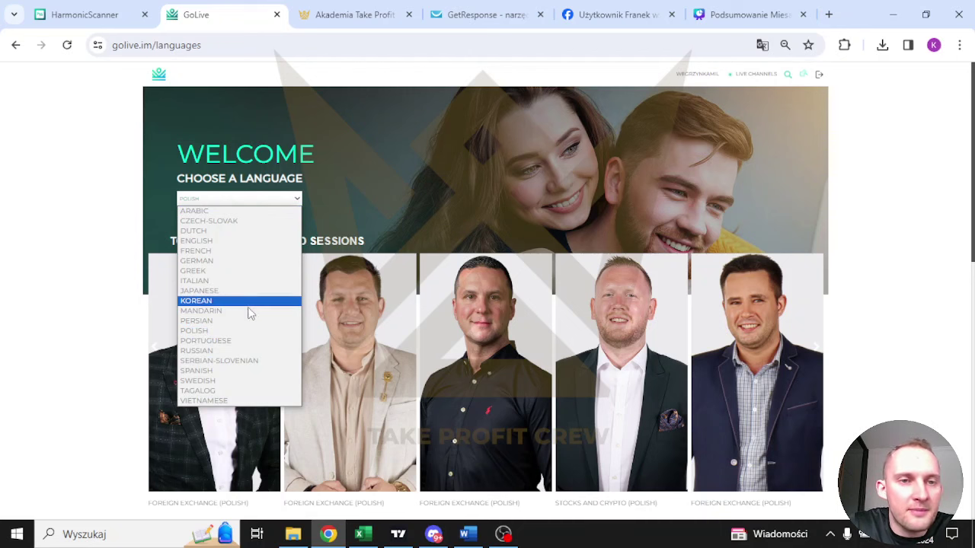
pyautogui.click(105, 371)
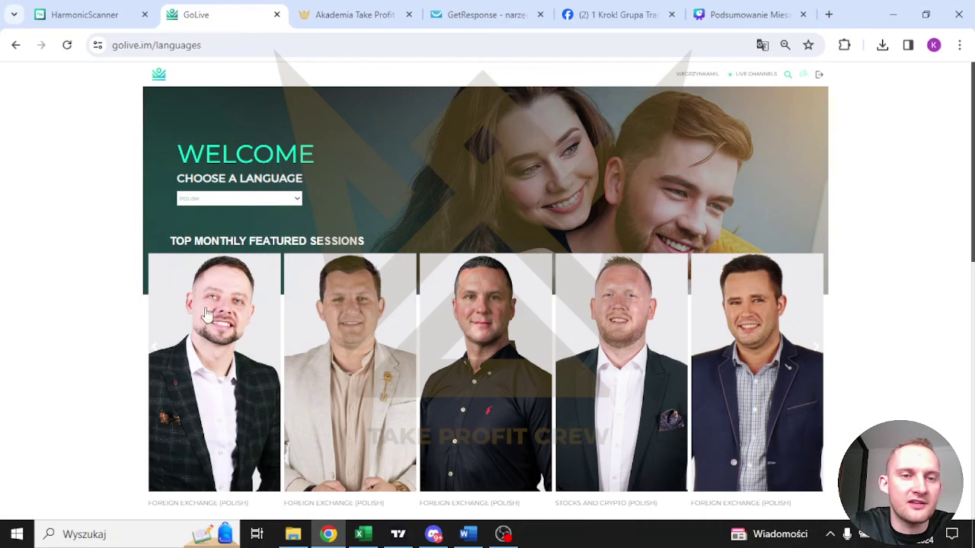
# Open the first featured Polish foreign exchange educator's channel and look through its favorite session videos, including the Cypher recordings.
pyautogui.scroll(-1, 202, 331)
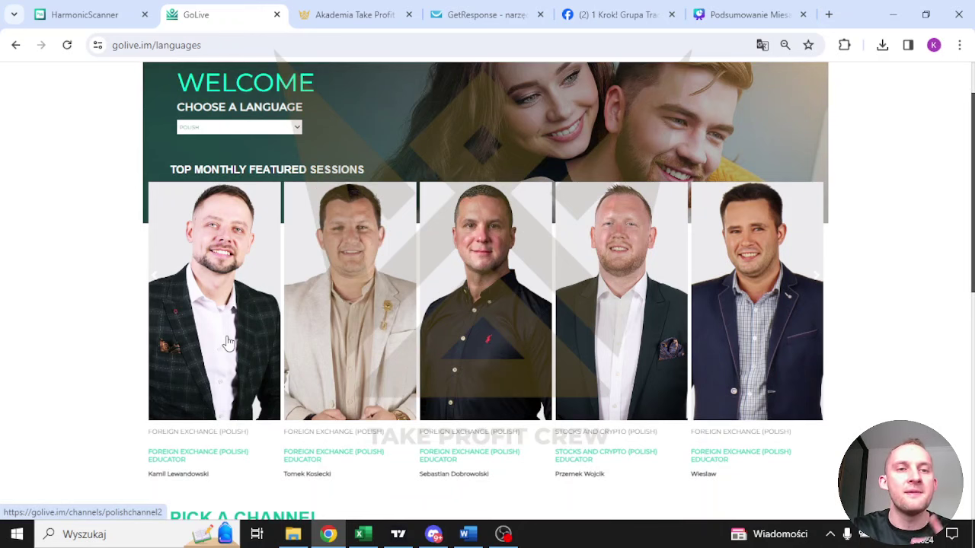
pyautogui.click(227, 343)
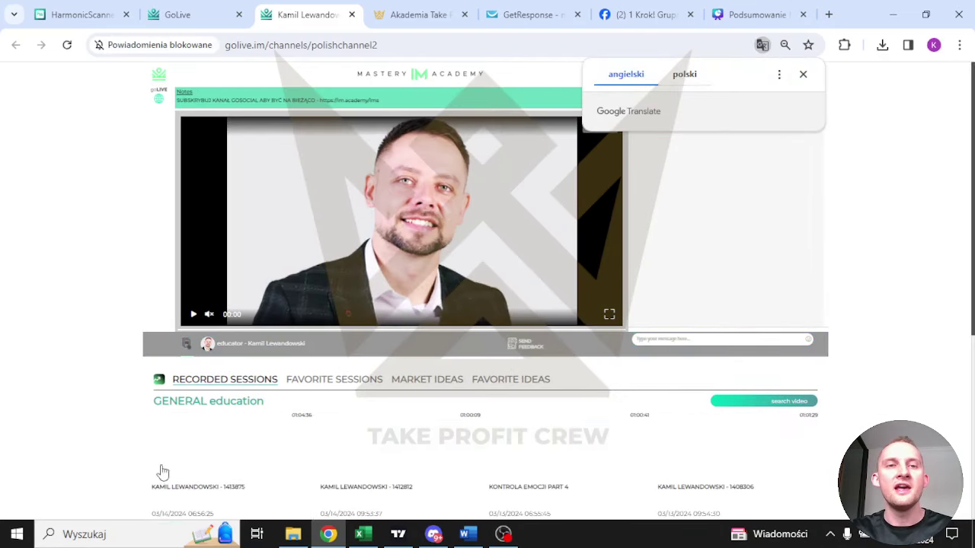
pyautogui.click(315, 385)
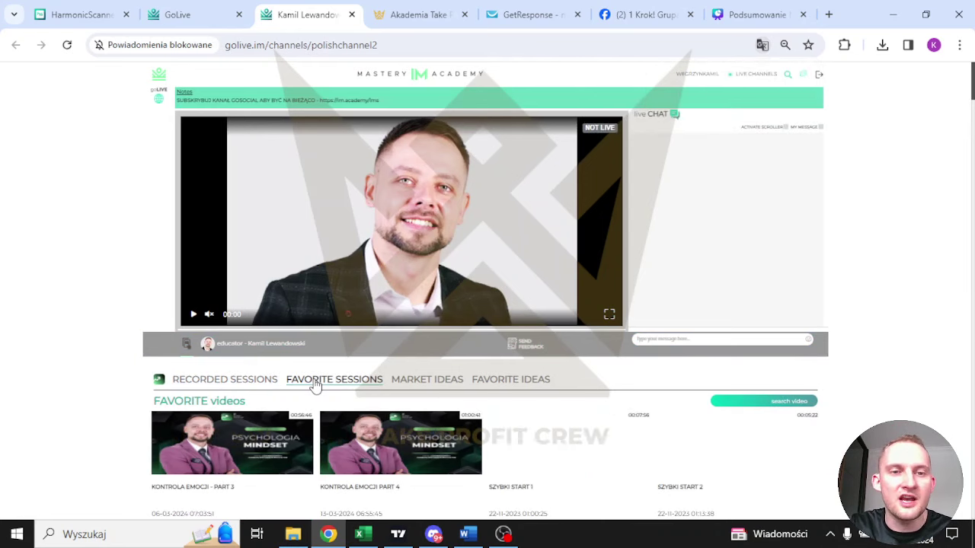
pyautogui.scroll(-2, 76, 352)
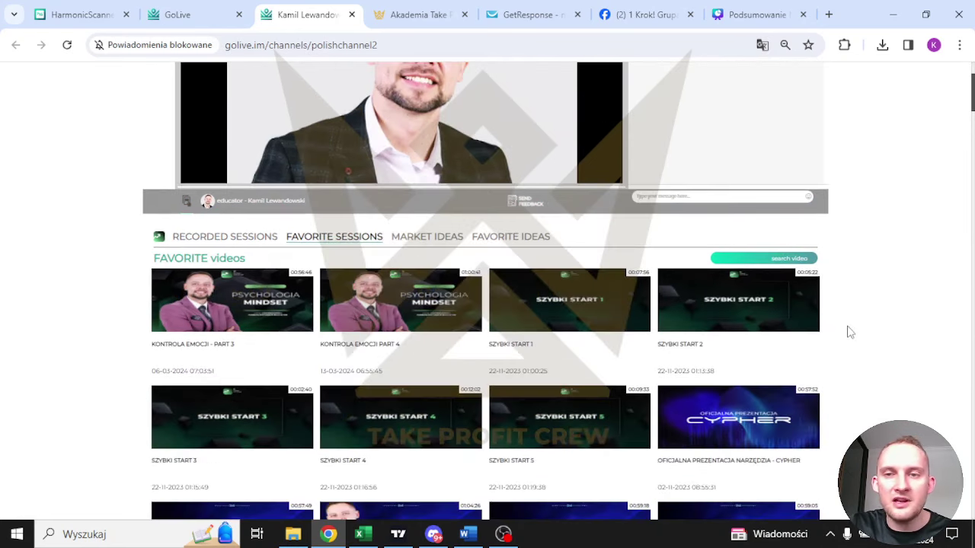
pyautogui.scroll(-2, 850, 331)
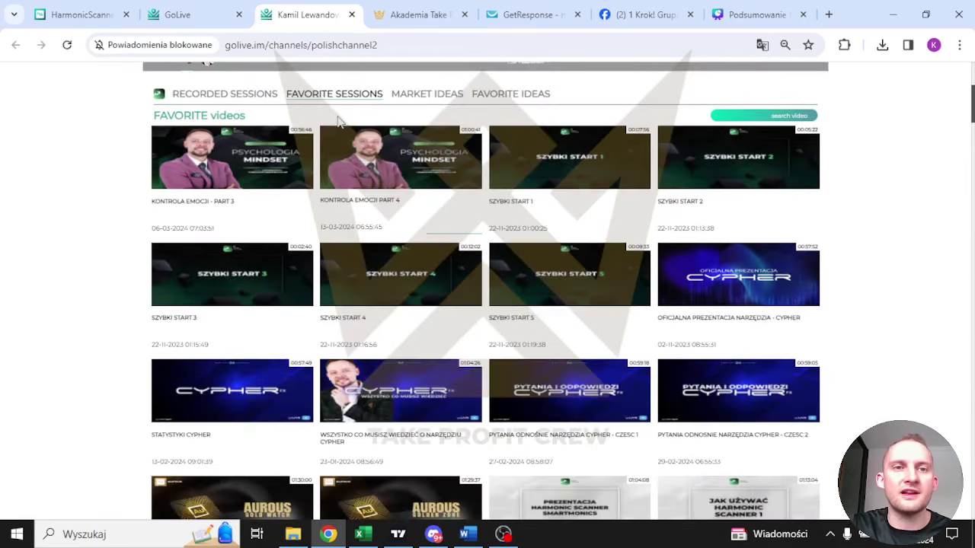
pyautogui.scroll(1, 326, 169)
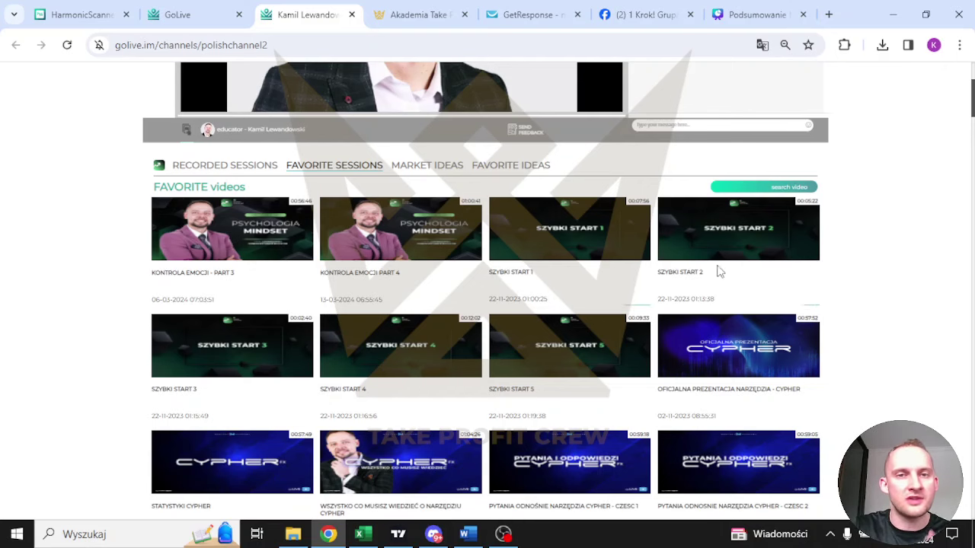
pyautogui.scroll(-1, 901, 290)
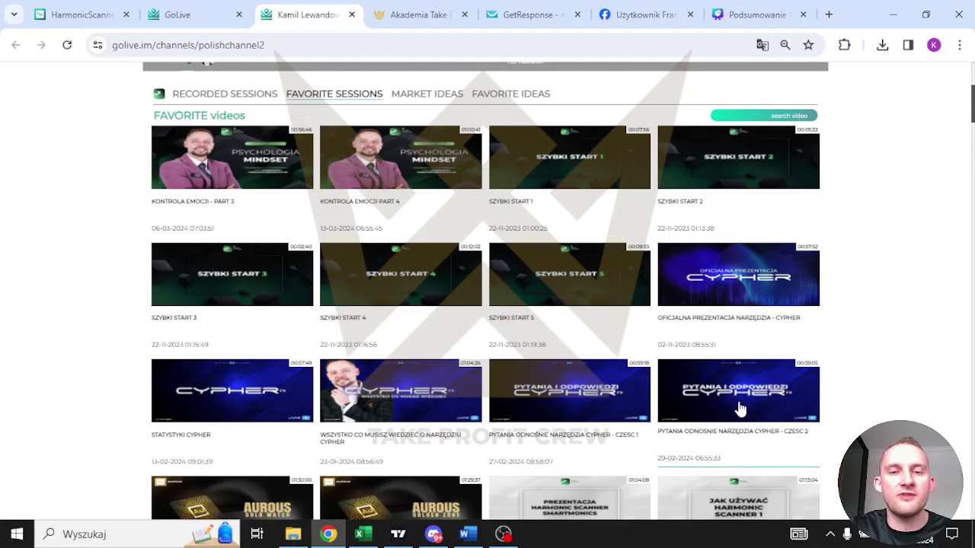
# Return to the harmonics scanner to view the whole EURAUD 1-hour pattern, and go back to the GoLive favorite videos.
pyautogui.click(67, 15)
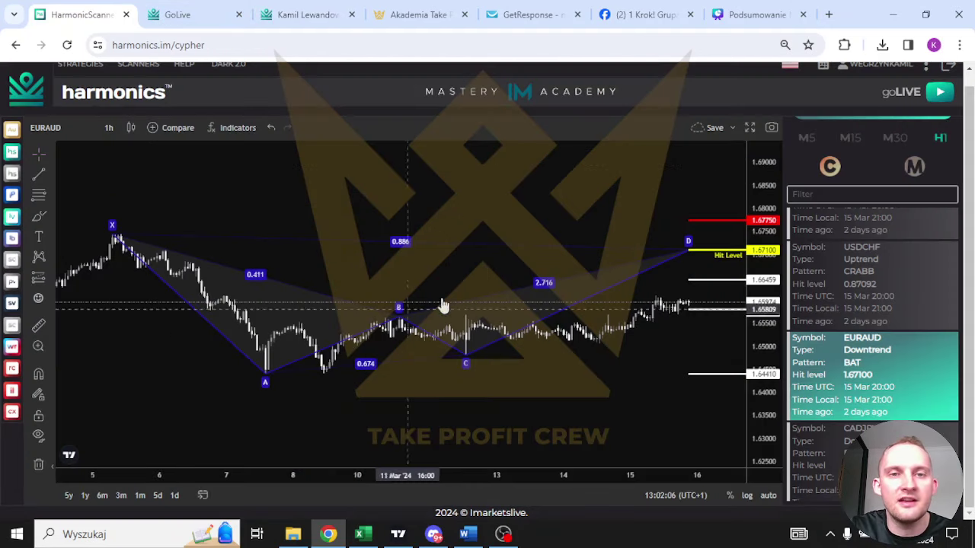
pyautogui.moveTo(531, 385); pyautogui.dragTo(374, 372)
pyautogui.scroll(-3, 374, 373)
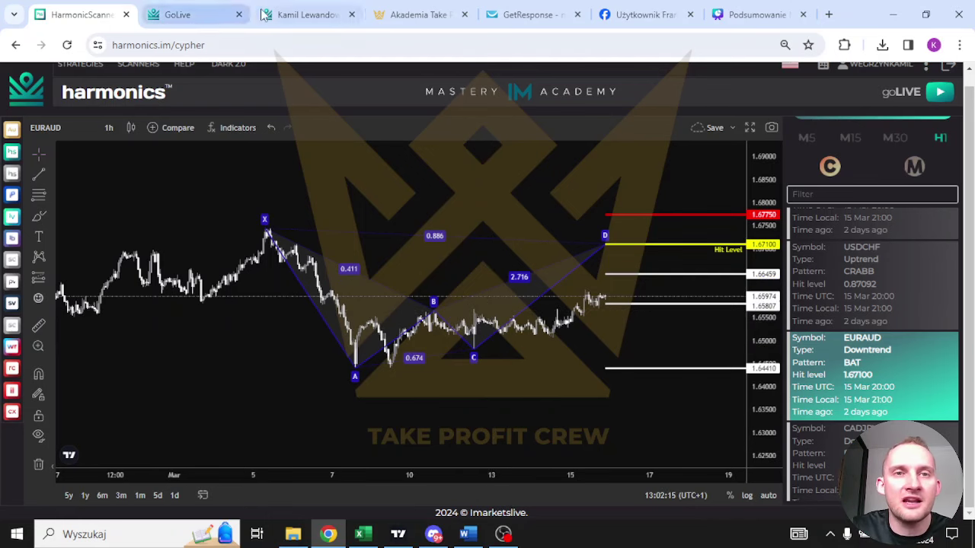
pyautogui.click(339, 16)
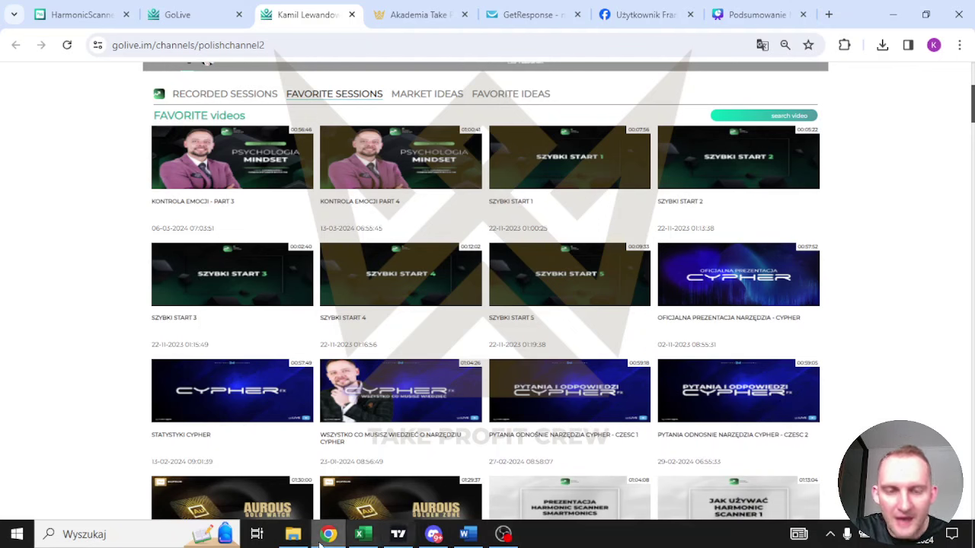
# Switch to the TRADING PLAN workbook in Excel, show the SZABLON sheet and check the March 2024 calendar.
pyautogui.moveTo(355, 536)
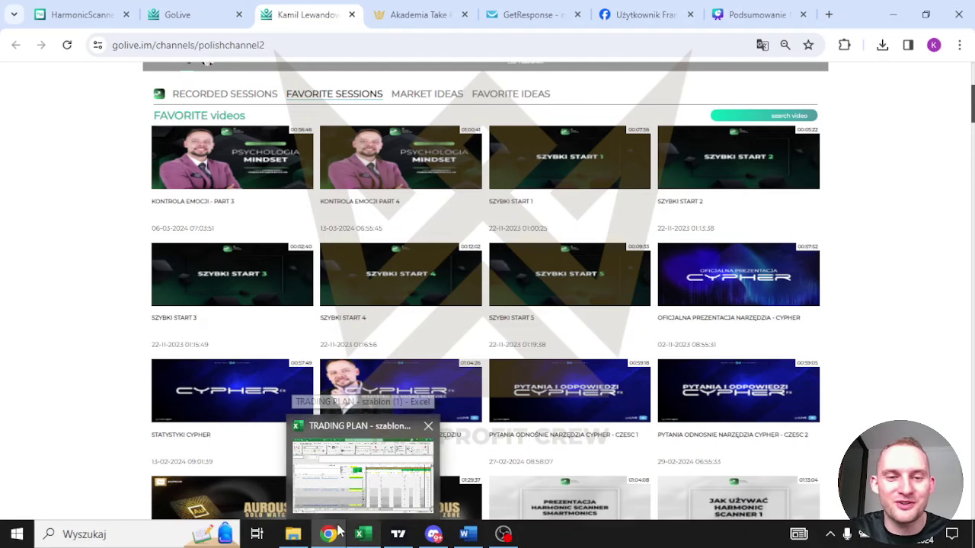
pyautogui.click(364, 472)
pyautogui.click(171, 493)
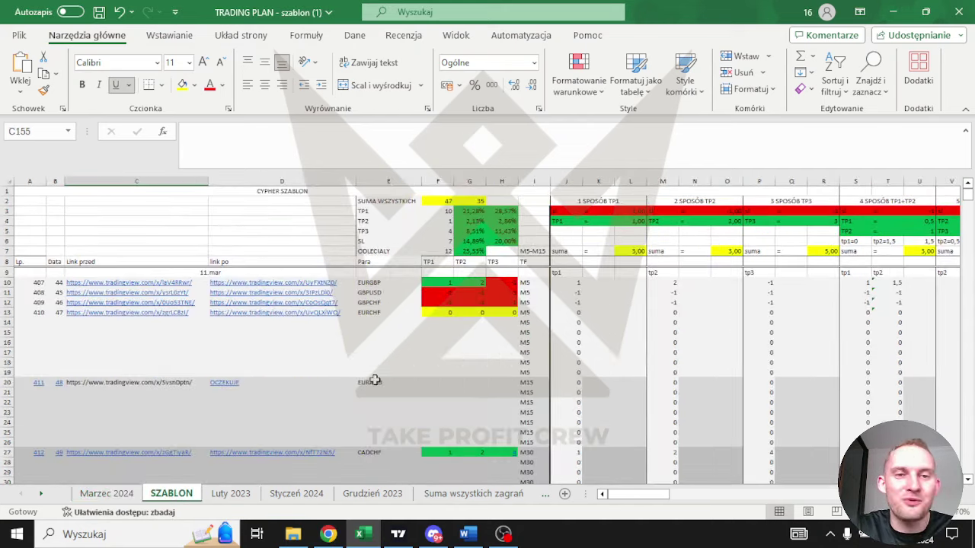
pyautogui.click(920, 541)
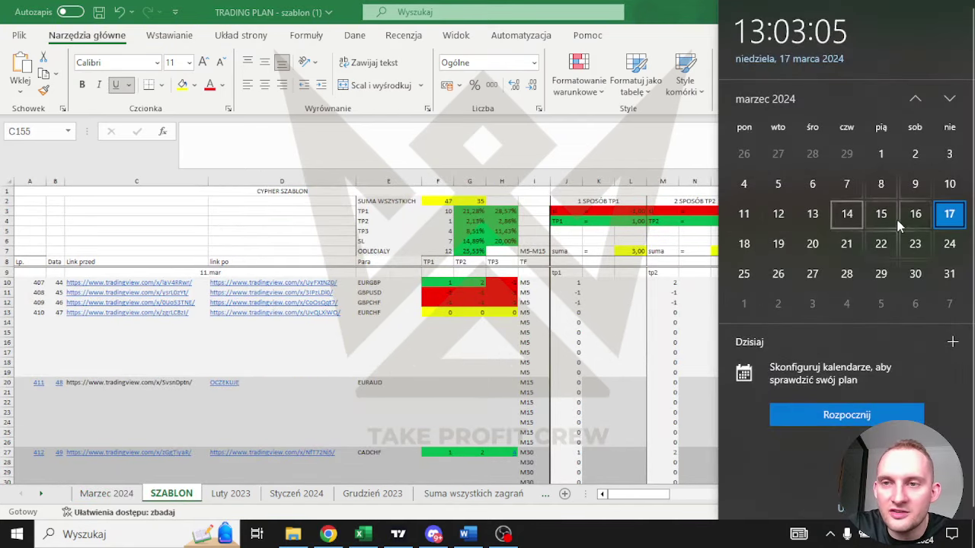
pyautogui.click(220, 245)
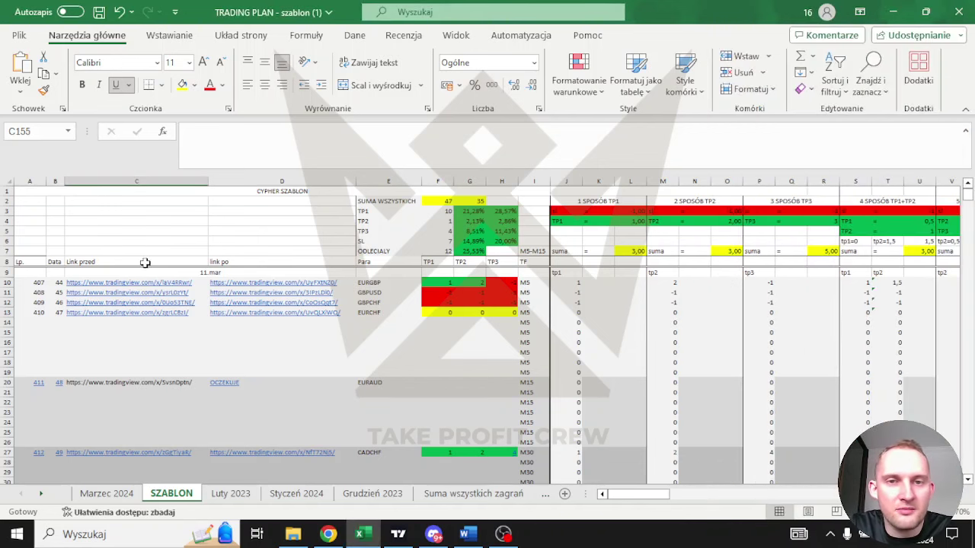
# Switch back to Chrome and open the Canva monthly summary design at the March 2024 Cypher page.
pyautogui.click(327, 534)
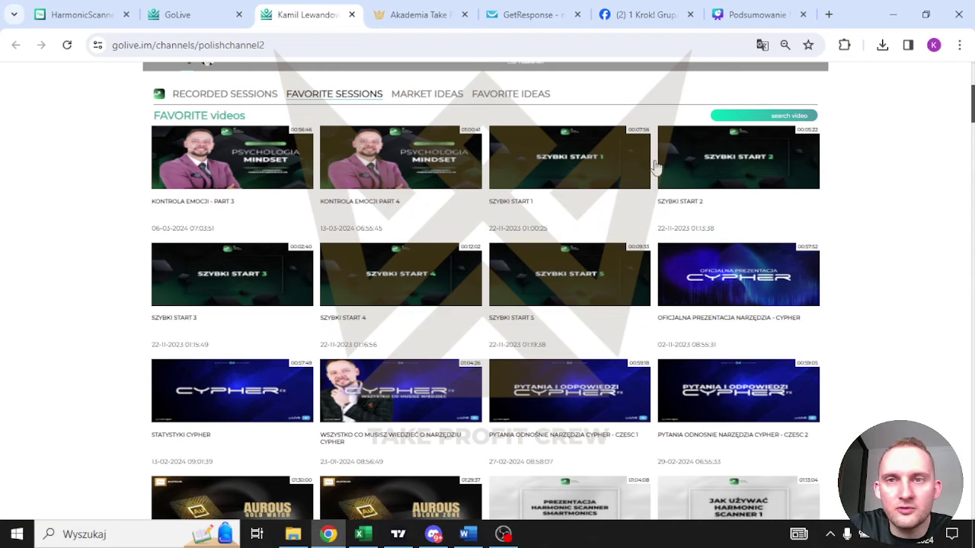
pyautogui.click(745, 16)
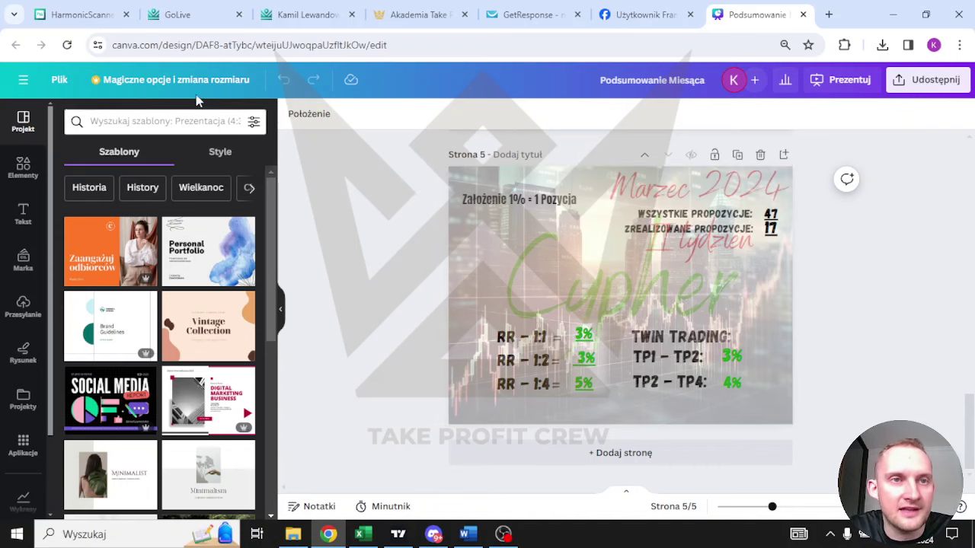
# Return to the harmonics scanner and view the M15 EURAUD BAT and EURJPY CRABB patterns.
pyautogui.click(84, 15)
pyautogui.click(806, 137)
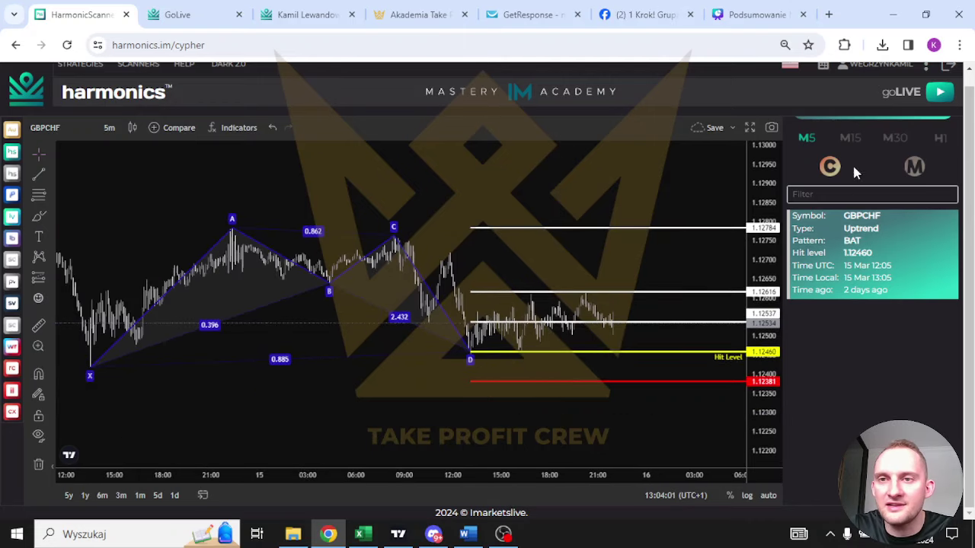
pyautogui.click(851, 138)
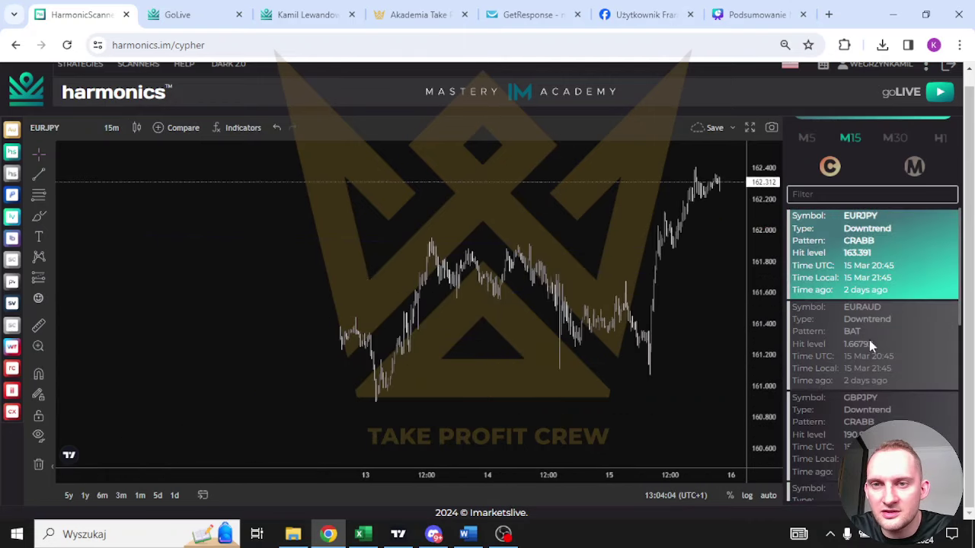
pyautogui.click(869, 339)
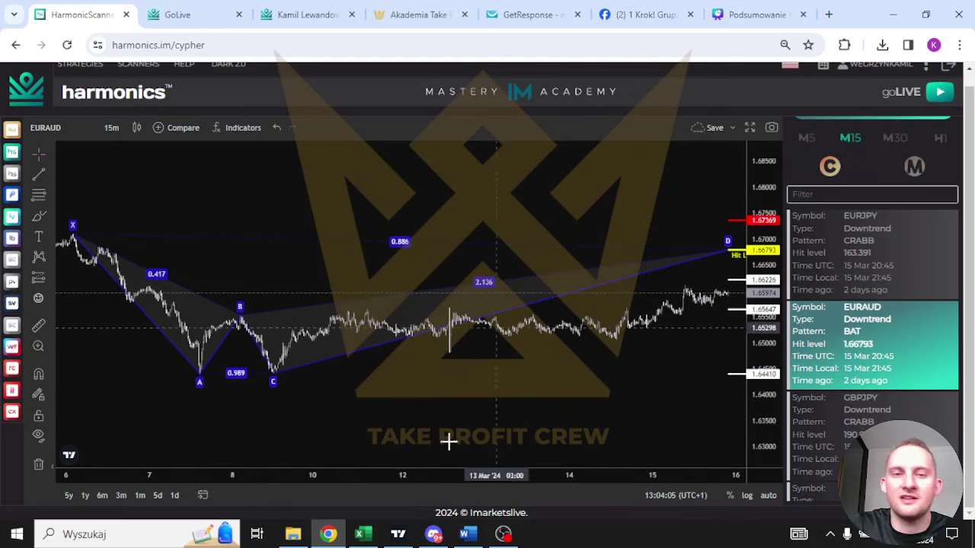
pyautogui.moveTo(566, 400); pyautogui.dragTo(267, 385)
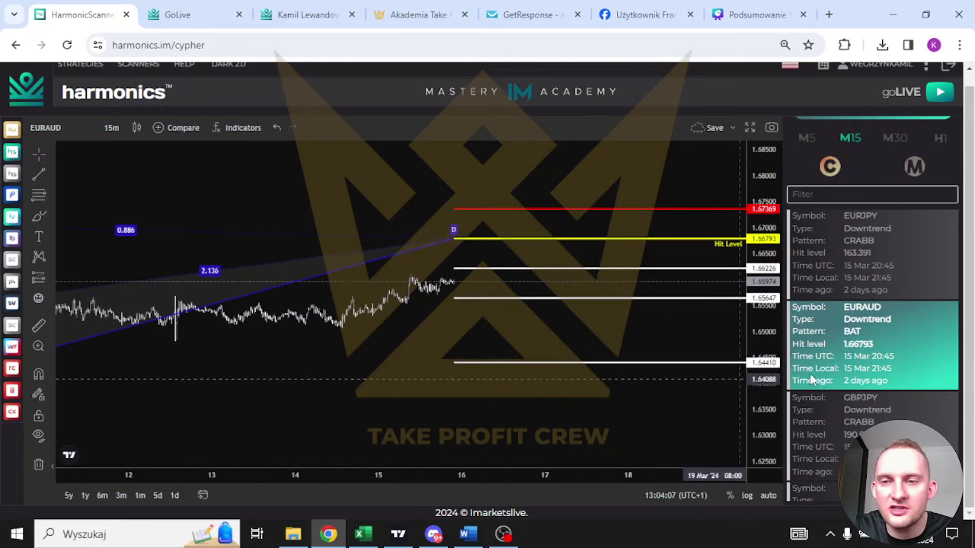
pyautogui.click(868, 252)
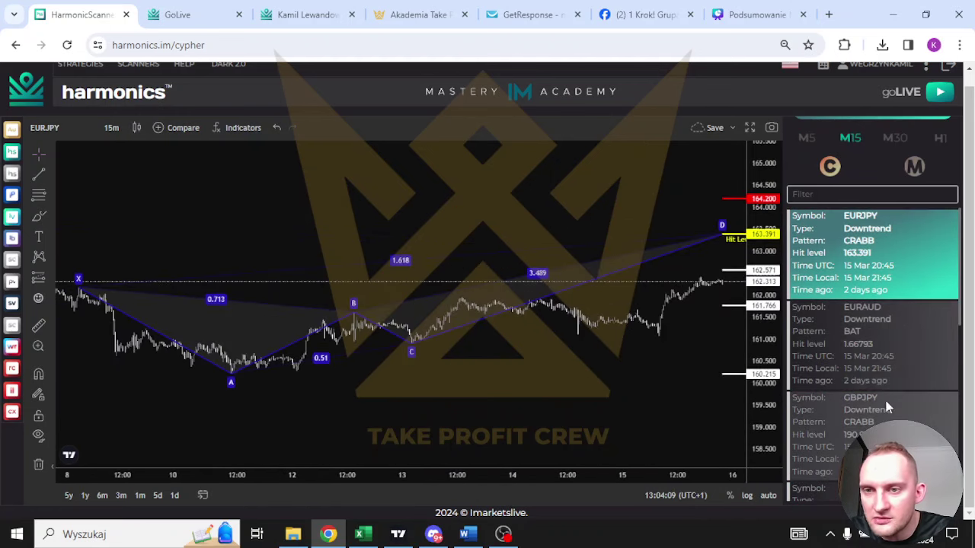
# Show the M5 GBPCHF BAT pattern and examine its hit level, stop and target lines.
pyautogui.click(807, 137)
pyautogui.tripleClick(875, 252)
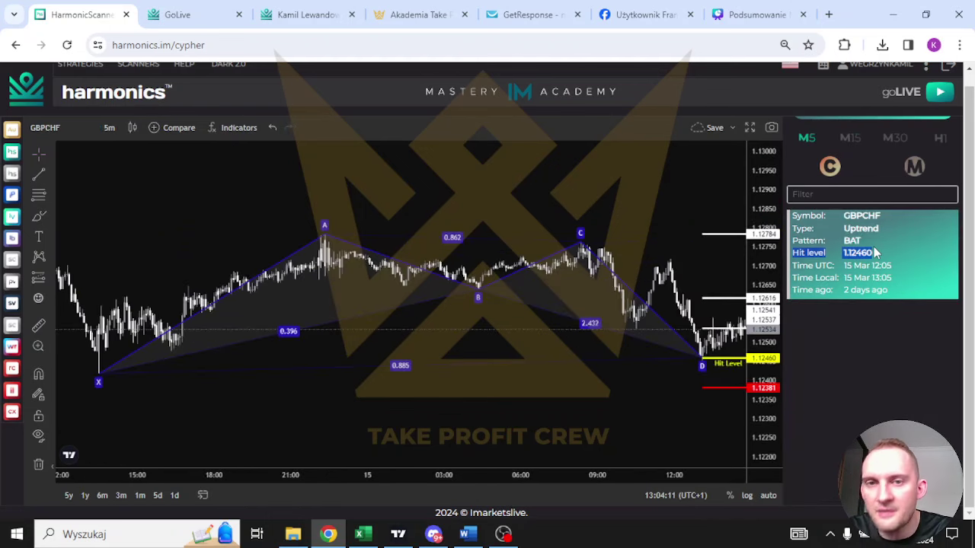
pyautogui.moveTo(607, 428); pyautogui.dragTo(236, 411)
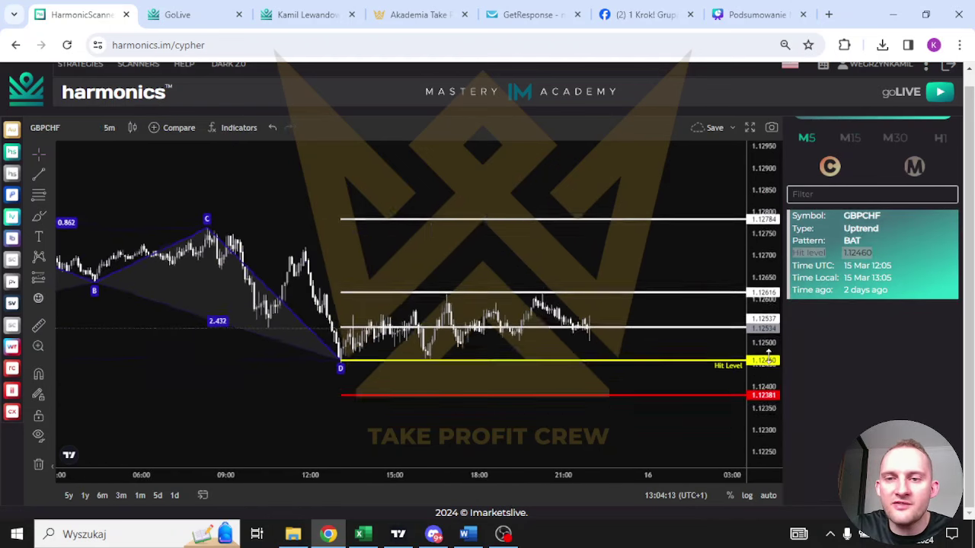
pyautogui.moveTo(592, 391); pyautogui.dragTo(655, 285)
pyautogui.moveTo(774, 323); pyautogui.dragTo(774, 351)
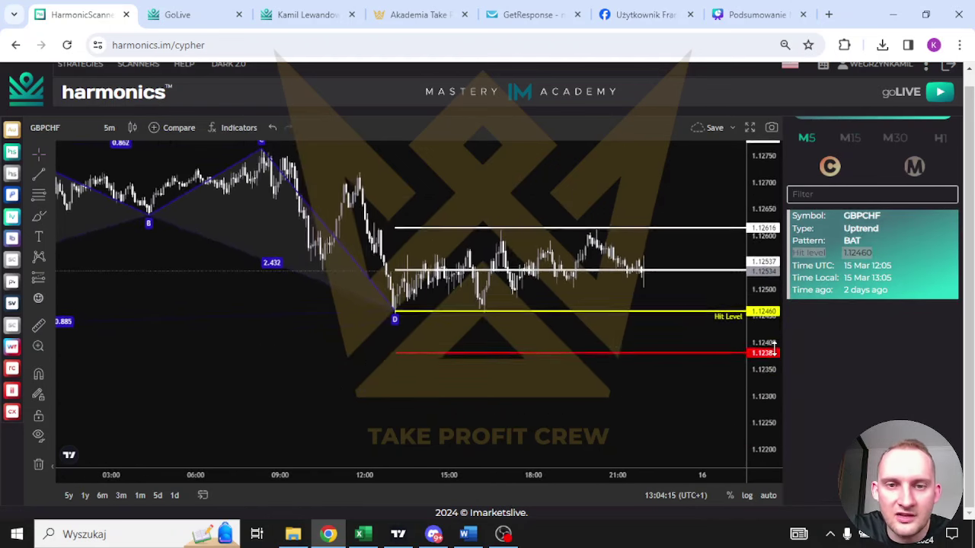
# Switch to the TRADING PLAN workbook in Excel and check the 1 SPOSÓB TP1 sum on the SZABLON sheet.
pyautogui.click(368, 538)
pyautogui.click(624, 256)
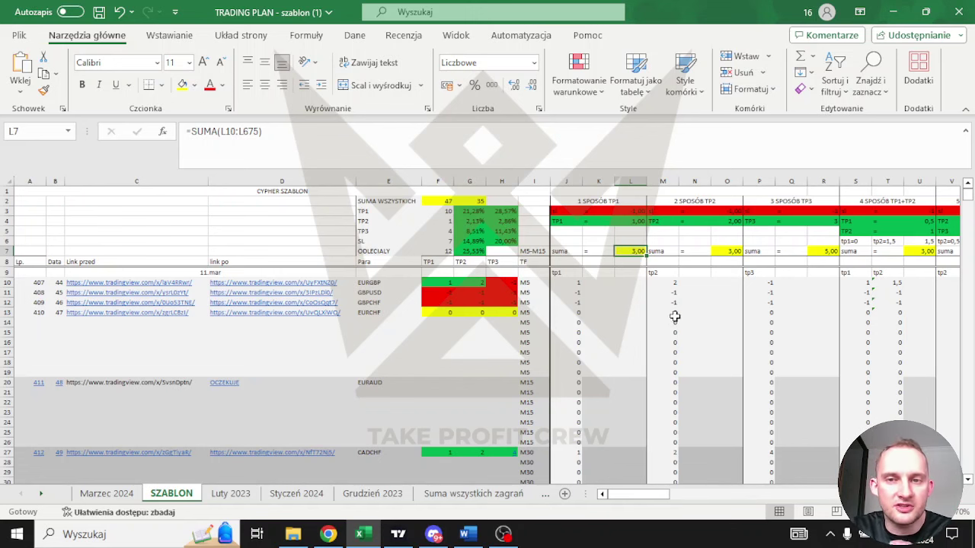
# Back on the GBPCHF chart, draw a long position from the hit level with its stop at 1.12383 and target at 1.12618.
pyautogui.click(327, 534)
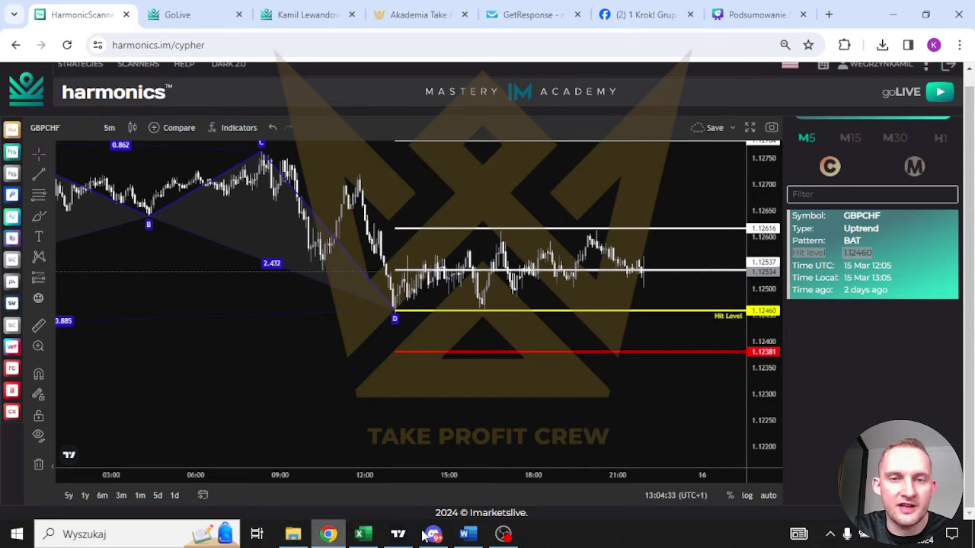
pyautogui.moveTo(688, 368); pyautogui.dragTo(287, 373)
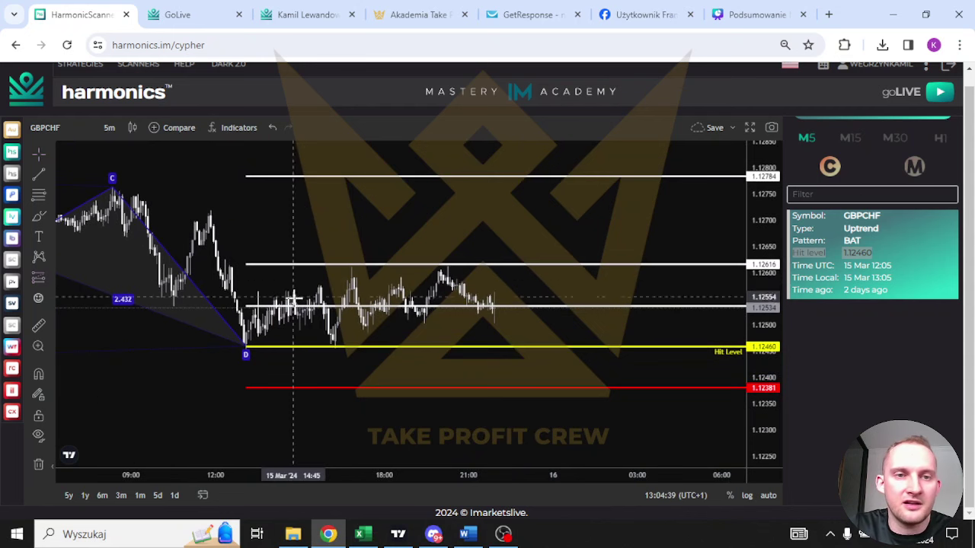
pyautogui.click(268, 347)
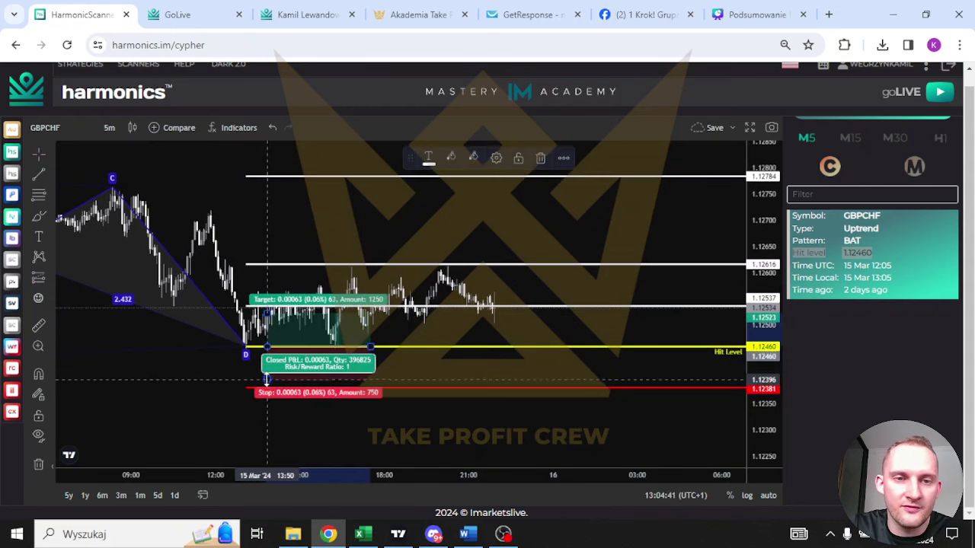
pyautogui.moveTo(266, 379); pyautogui.dragTo(265, 386)
pyautogui.moveTo(266, 307); pyautogui.dragTo(267, 263)
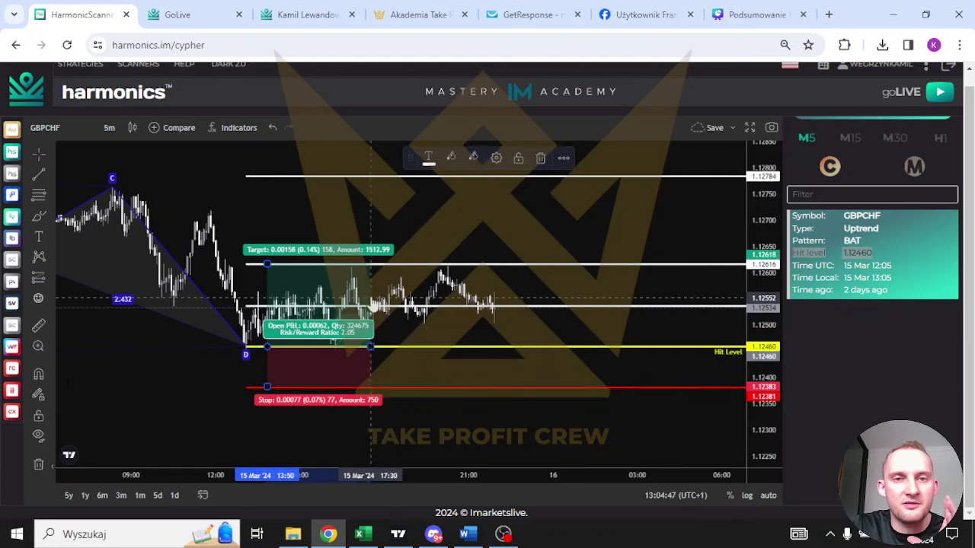
# Check the 3 SPOSÓB TP3 sum in Excel, and raise the chart position's target to 1.12781.
pyautogui.click(363, 534)
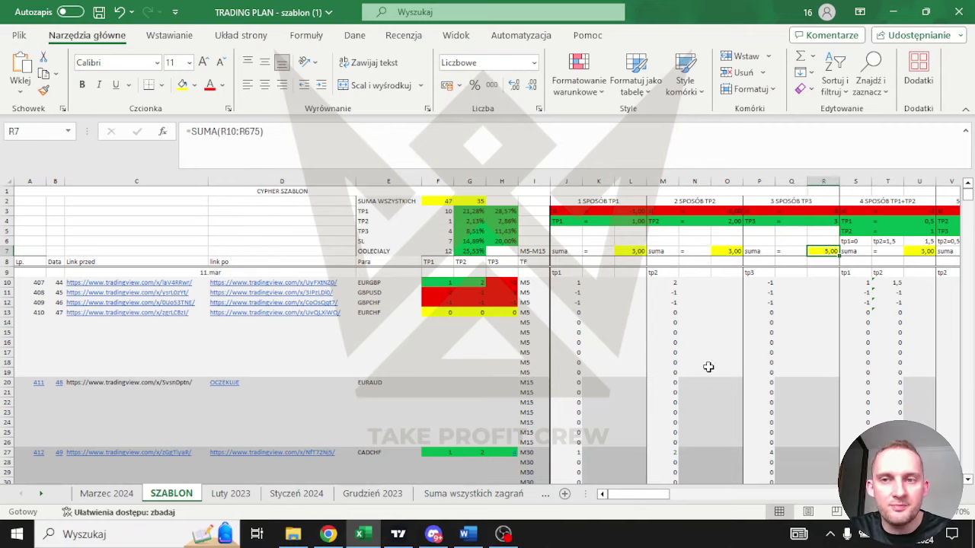
pyautogui.click(328, 533)
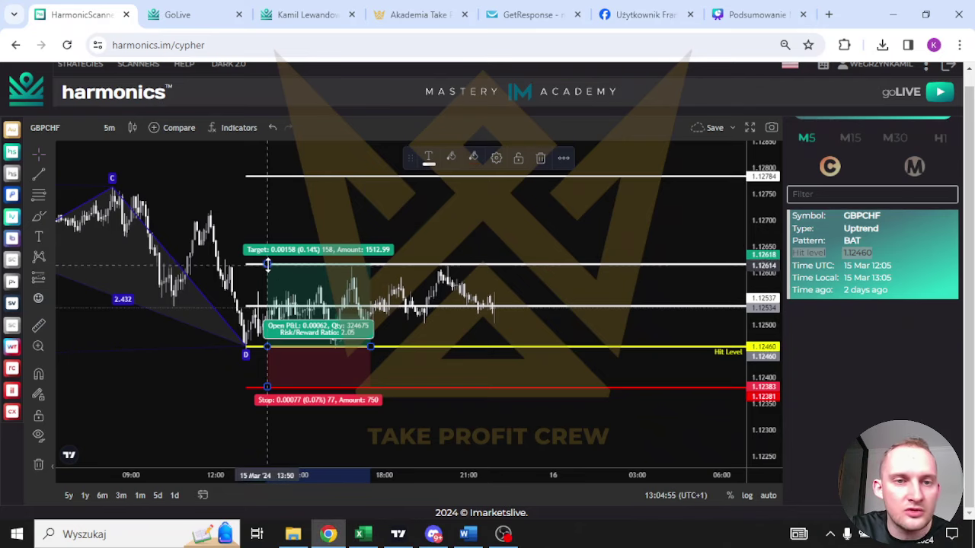
pyautogui.moveTo(267, 264); pyautogui.dragTo(270, 178)
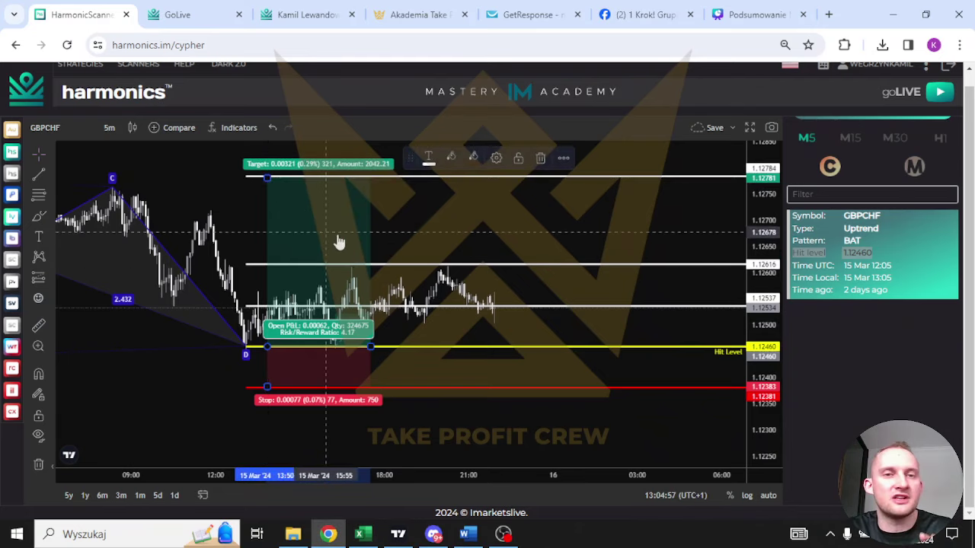
# In Excel, view all six SPOSÓB sections of the SZABLON sheet and check the TP2 and TP3 sums.
pyautogui.click(364, 534)
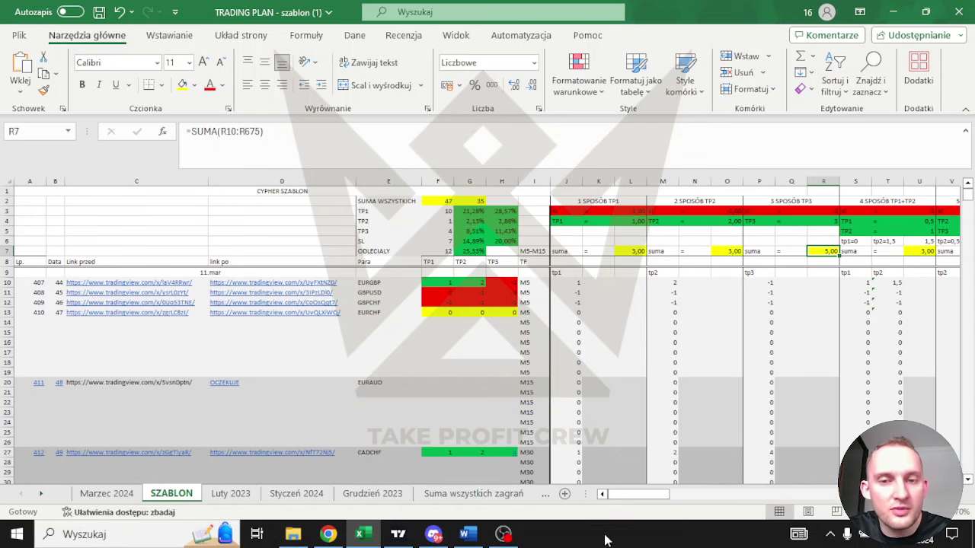
pyautogui.moveTo(635, 501); pyautogui.dragTo(664, 503)
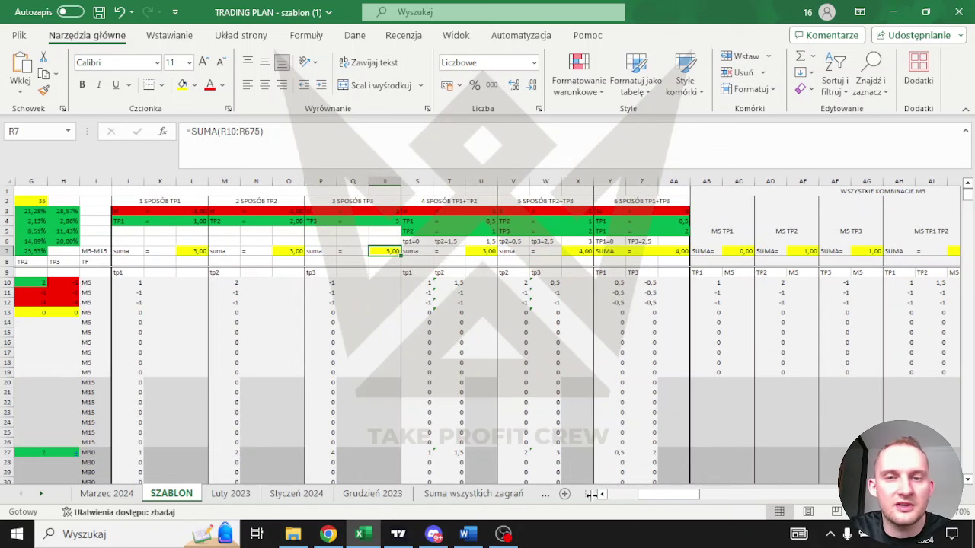
pyautogui.moveTo(668, 501); pyautogui.dragTo(670, 502)
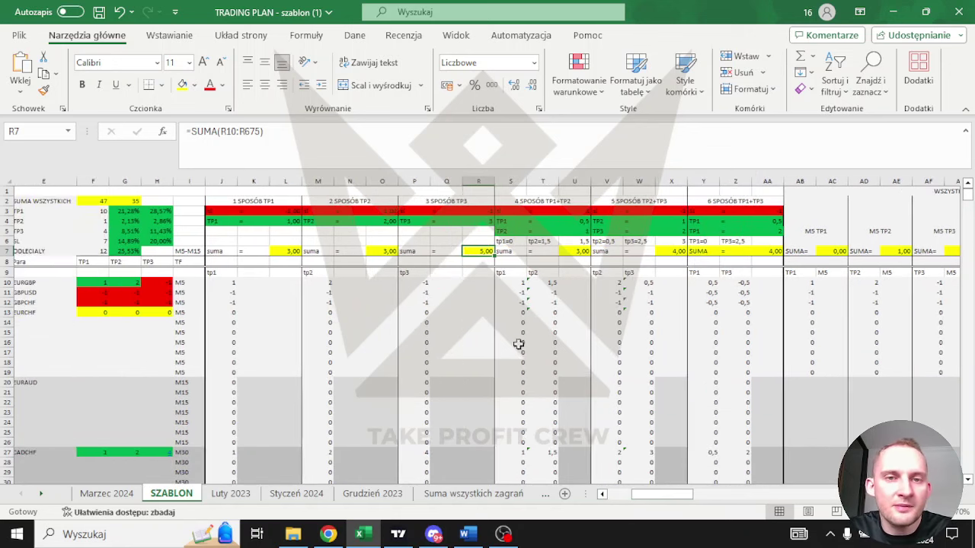
pyautogui.click(386, 251)
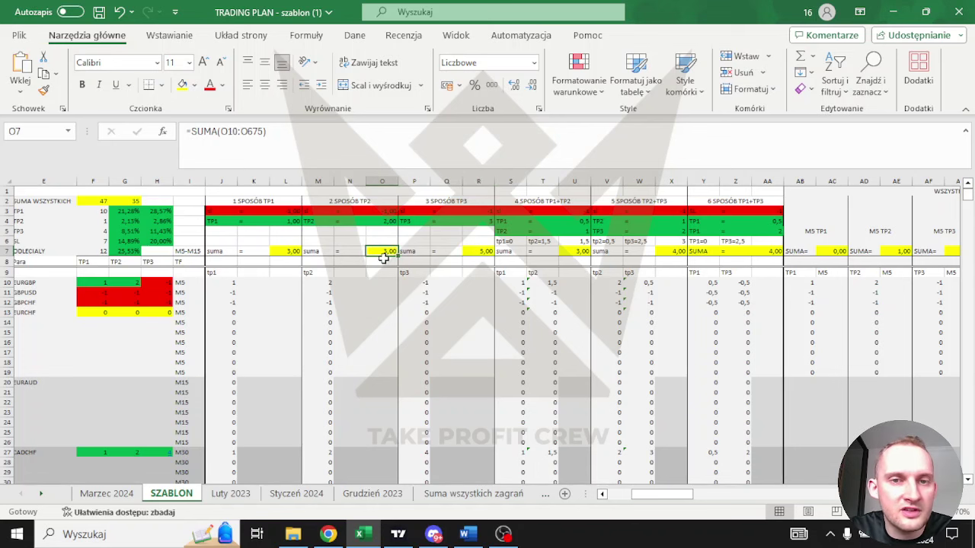
pyautogui.click(486, 253)
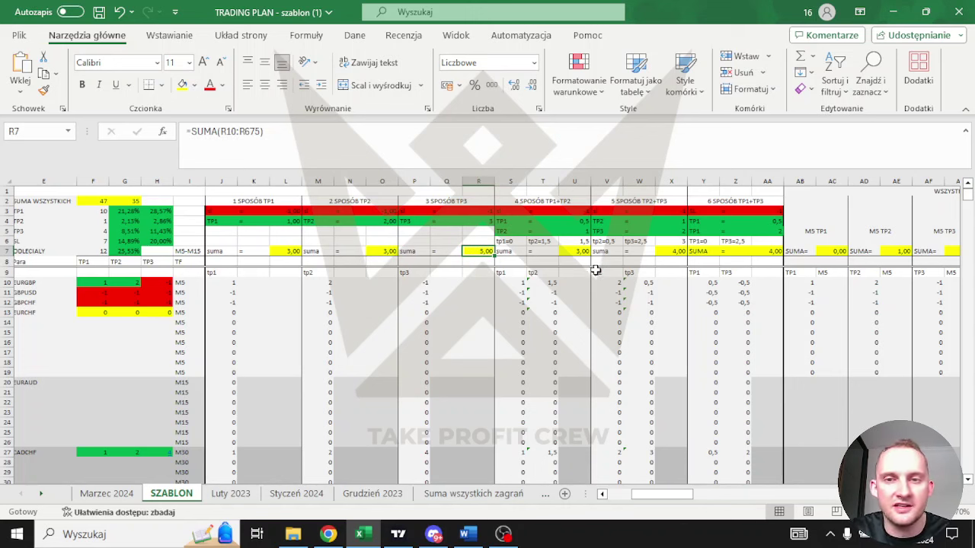
# Lower the GBPCHF long position's target to 1.12538, and place a copy beside it with the target at 1.12615.
pyautogui.click(327, 534)
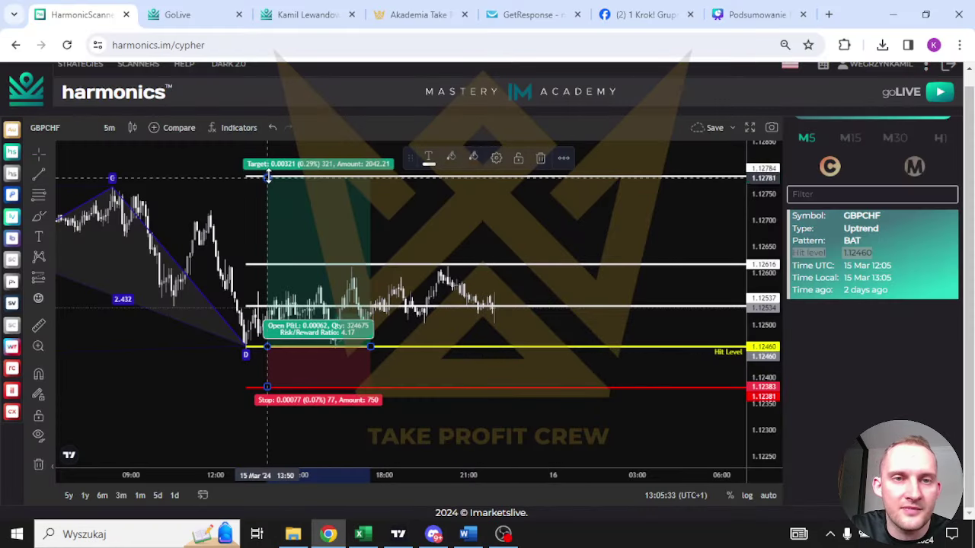
pyautogui.moveTo(266, 177); pyautogui.dragTo(266, 304)
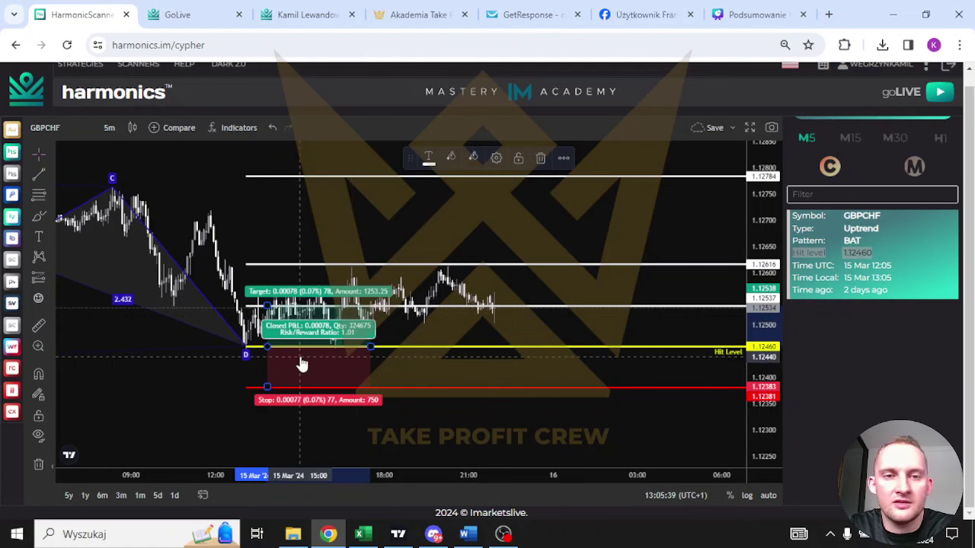
pyautogui.moveTo(302, 364); pyautogui.dragTo(419, 367)
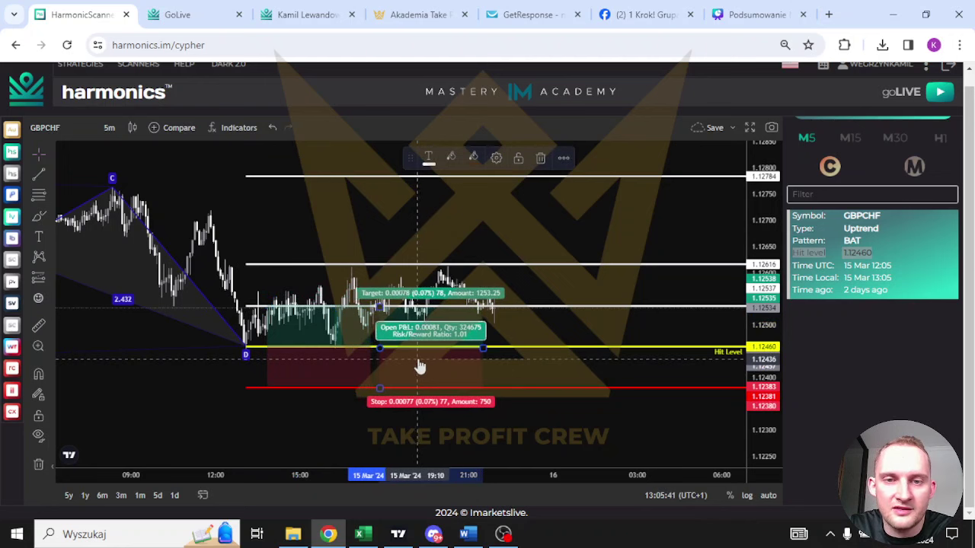
pyautogui.moveTo(393, 306); pyautogui.dragTo(393, 263)
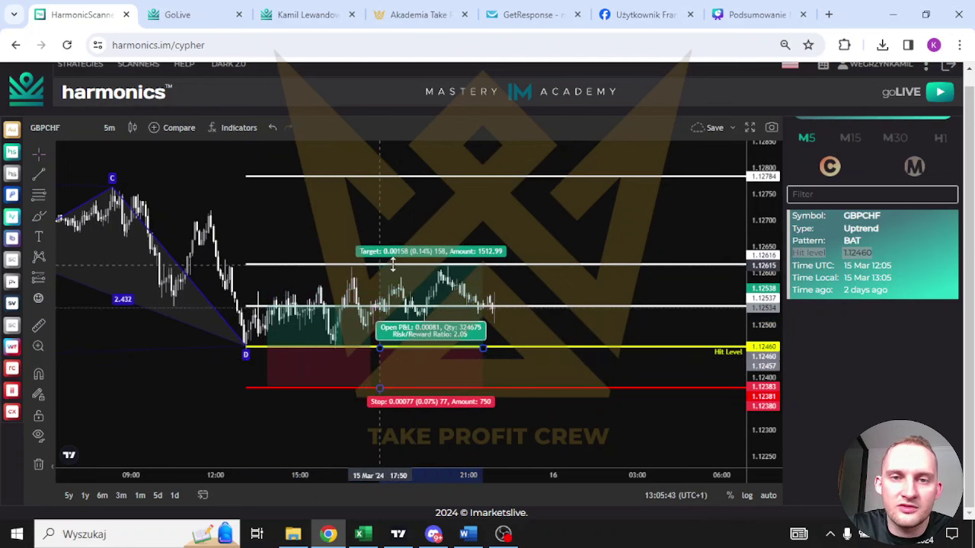
pyautogui.hotkey('ctrl', 'z')
pyautogui.hotkey('ctrl', 'z')
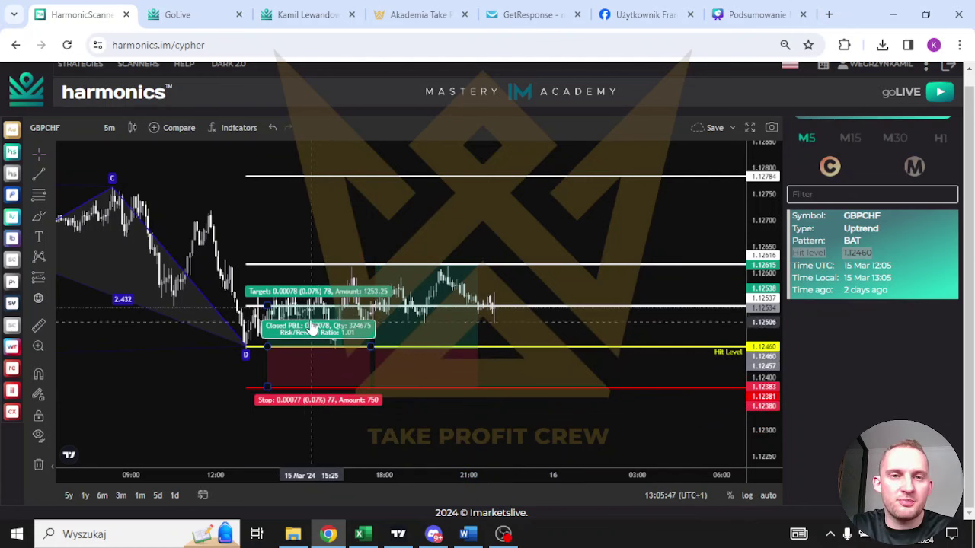
pyautogui.hotkey('ctrl', 'y')
pyautogui.hotkey('ctrl', 'y')
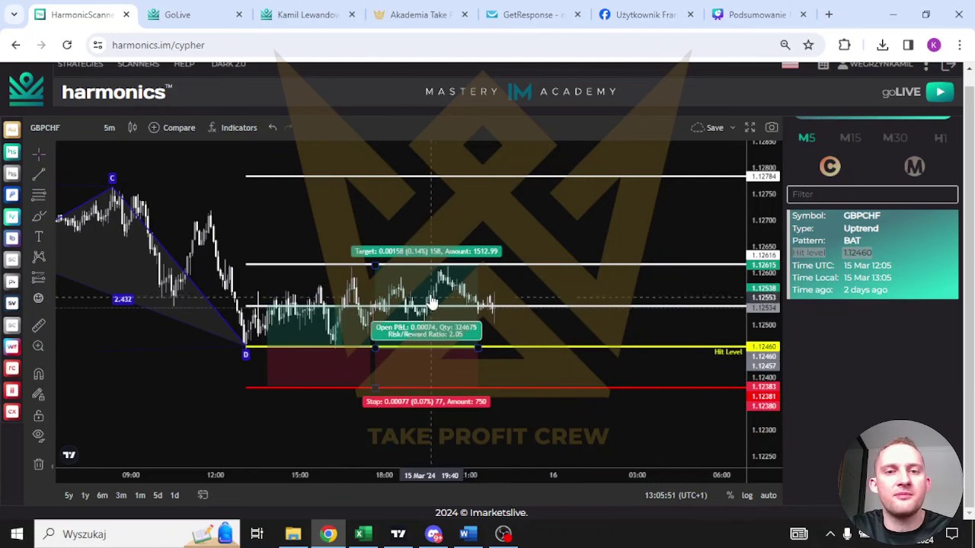
# Switch to Excel and review the TP1+TP2 and TP2+TP3 sums and the TP2 and TP3 settings of 5 SPOSÓB.
pyautogui.click(362, 536)
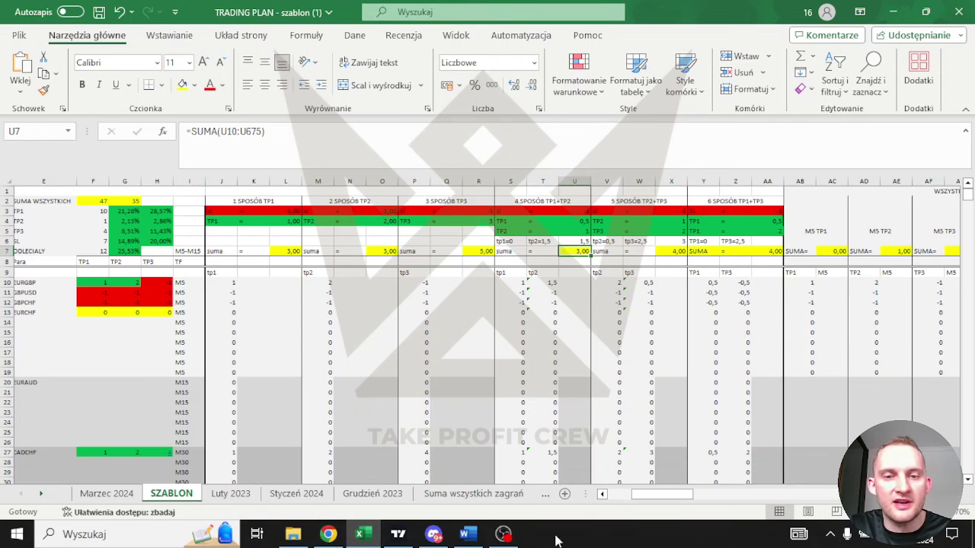
pyautogui.click(673, 250)
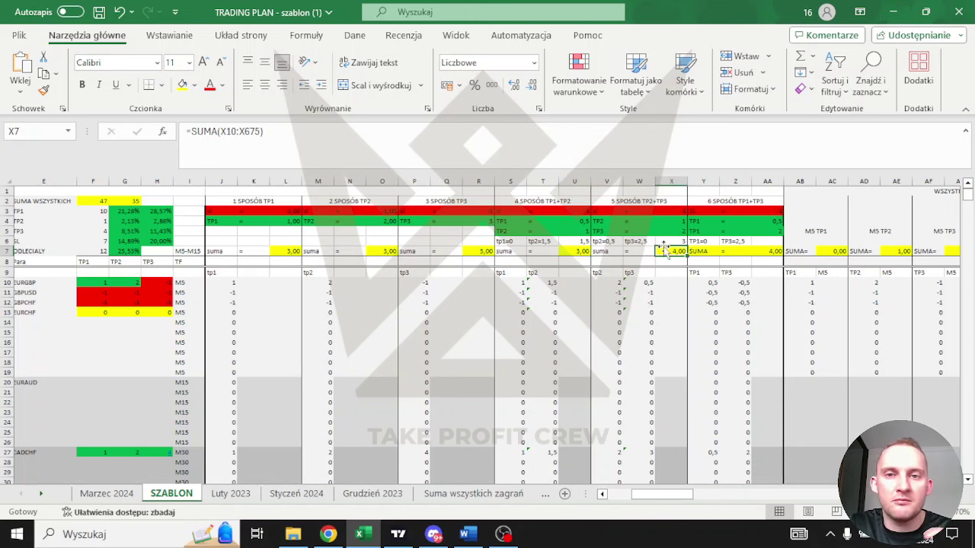
pyautogui.click(651, 220)
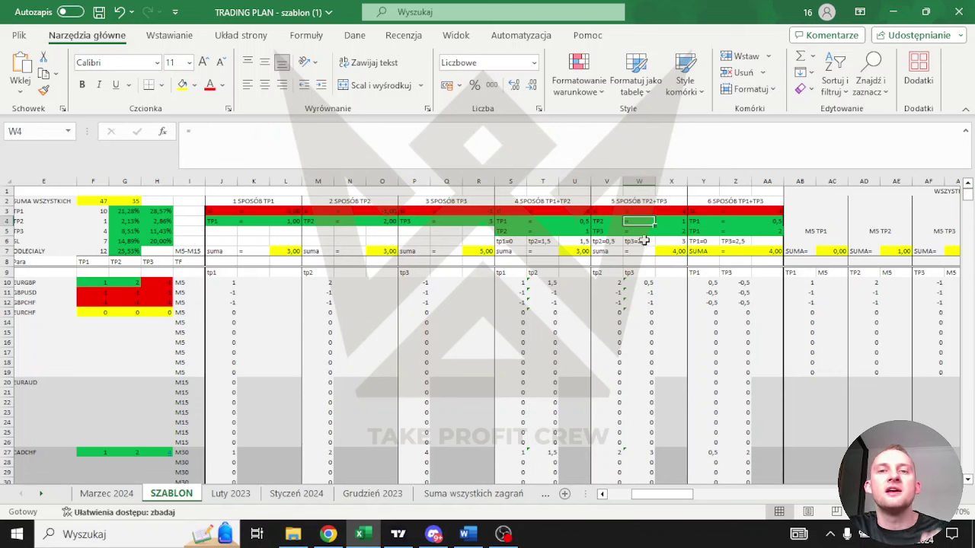
pyautogui.click(638, 232)
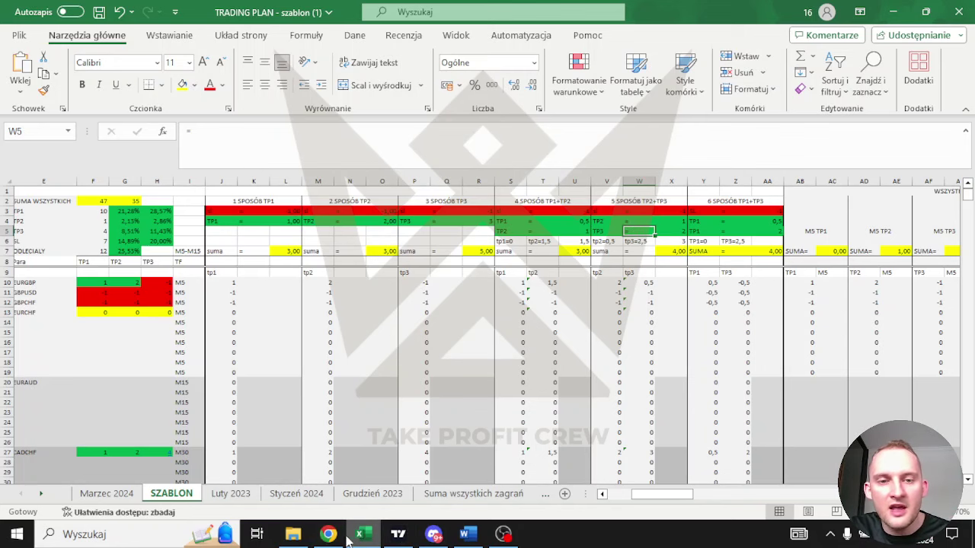
# Return to the GBPCHF chart, move the first long position past the latest candles and raise its target to 1.12782.
pyautogui.click(307, 535)
pyautogui.click(328, 534)
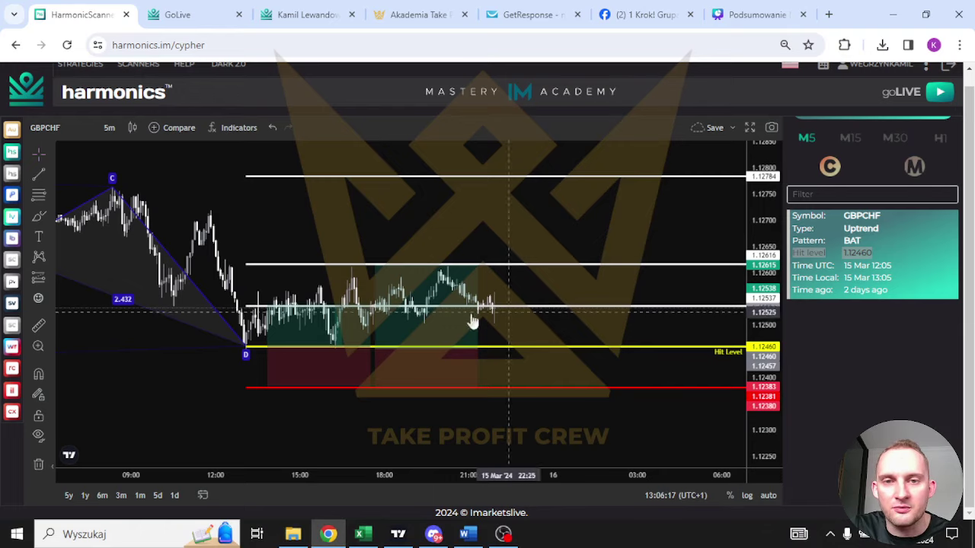
pyautogui.moveTo(340, 345)
pyautogui.moveTo(430, 351)
pyautogui.mouseDown()
pyautogui.moveTo(283, 348)
pyautogui.moveTo(571, 338)
pyautogui.moveTo(528, 333)
pyautogui.moveTo(528, 177)
pyautogui.mouseUp()
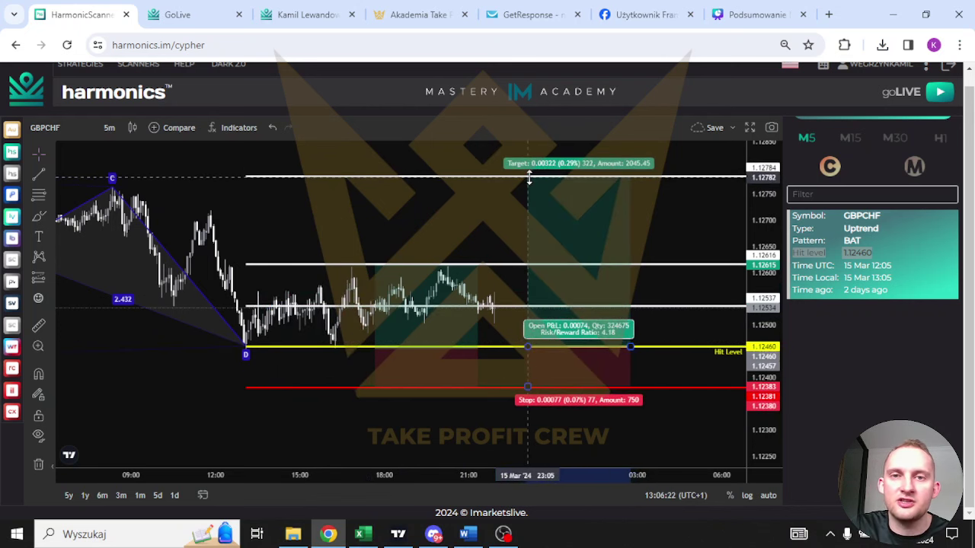
pyautogui.click(413, 411)
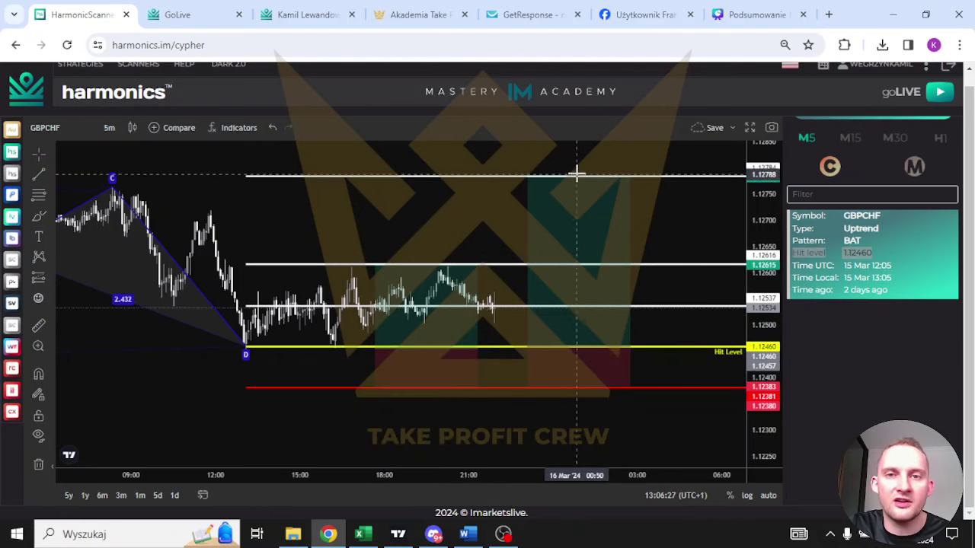
# Switch to Excel, check the 5 SPOSÓB TP2+TP3 sum on the SZABLON sheet and bring its first columns back into view.
pyautogui.click(363, 534)
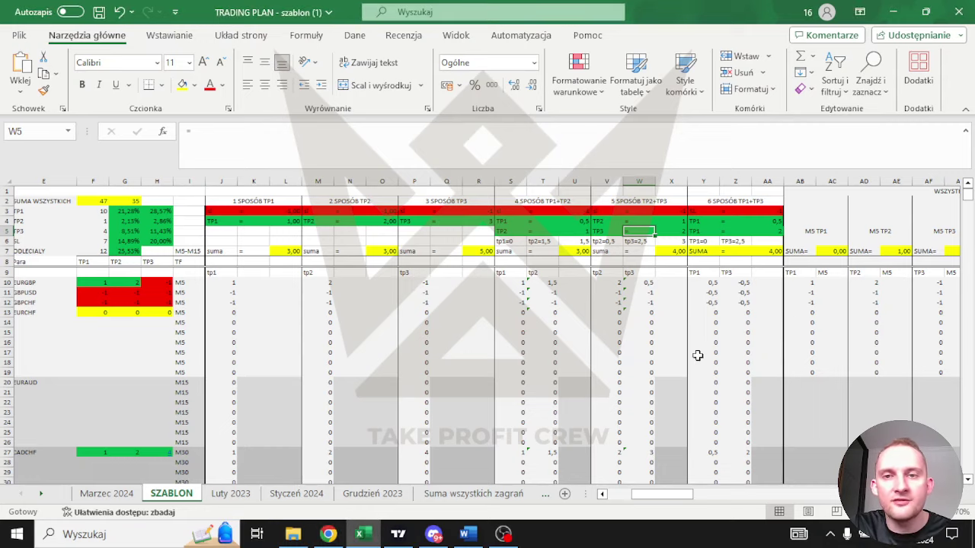
pyautogui.click(679, 250)
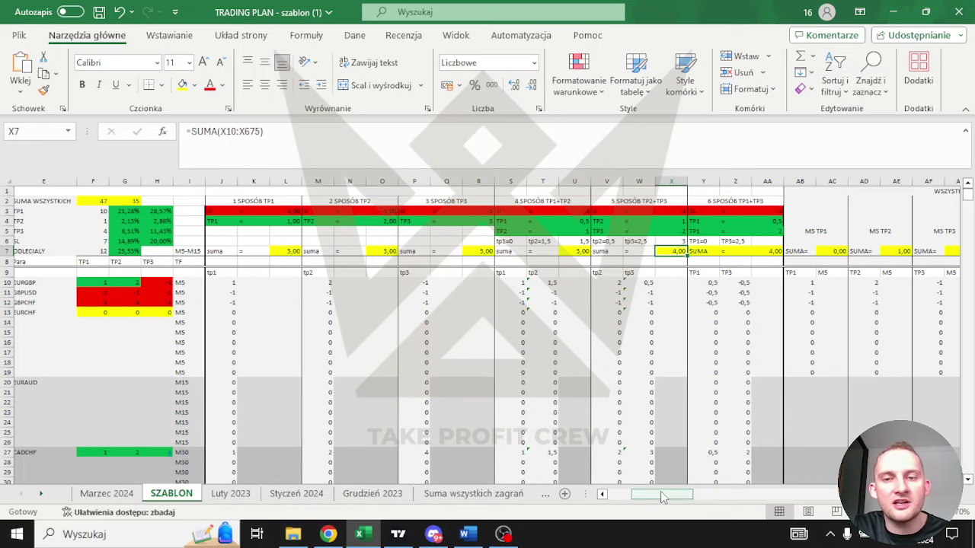
pyautogui.moveTo(661, 496); pyautogui.dragTo(636, 496)
# View the Marzec 2024 Cypher results page of the Canva monthly summary in the browser and return to Excel.
pyautogui.click(327, 533)
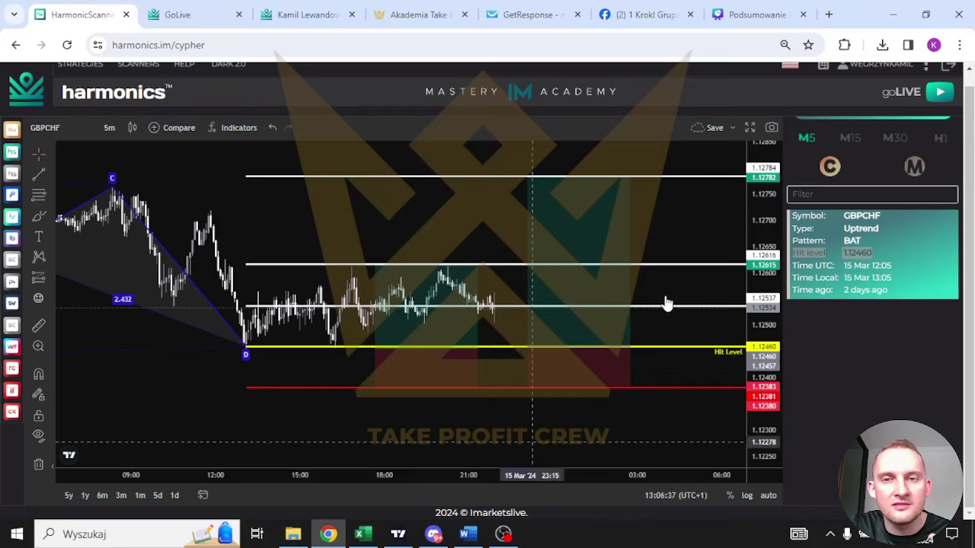
pyautogui.click(758, 14)
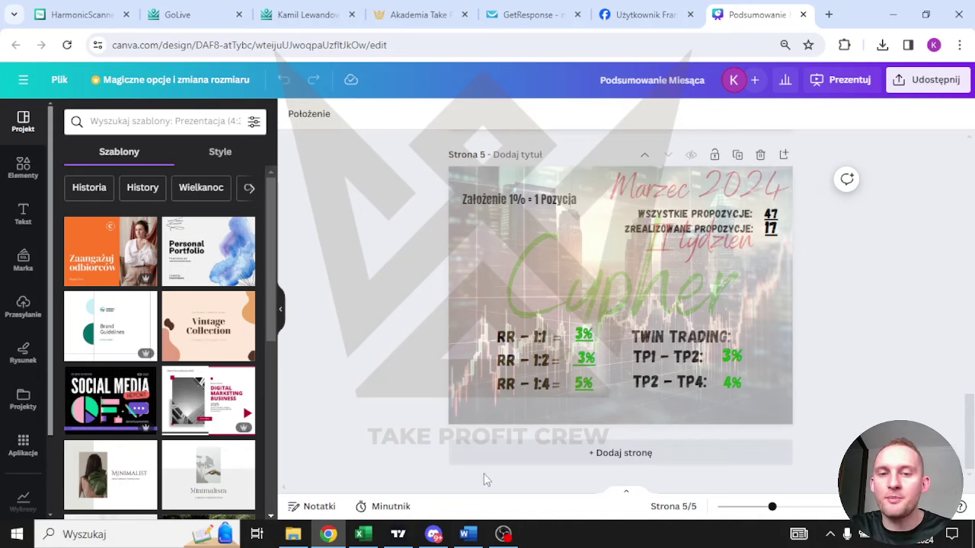
pyautogui.click(377, 538)
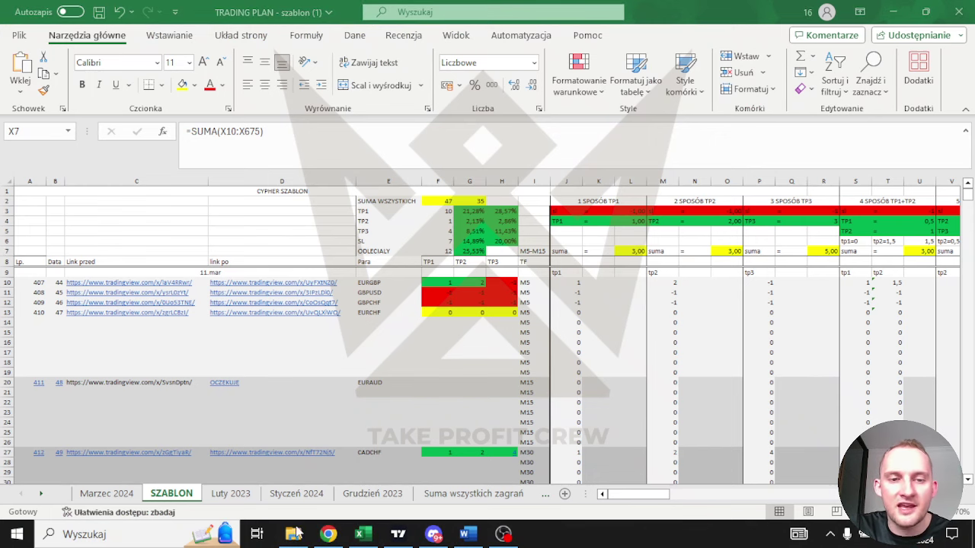
# Switch to the GBPCHF scanner chart in the browser and compare the long positions targeting 1.12615 and 1.12782.
pyautogui.click(328, 533)
pyautogui.click(72, 14)
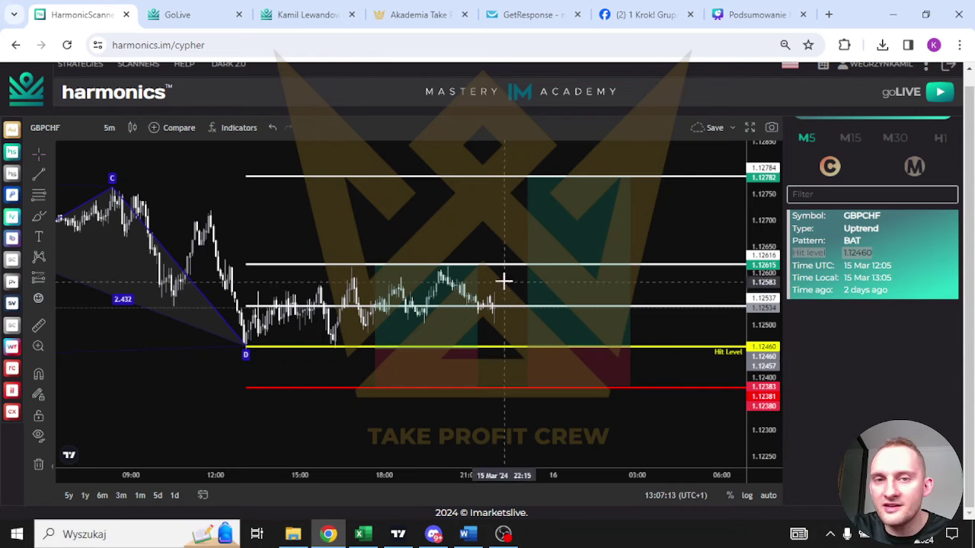
pyautogui.click(383, 272)
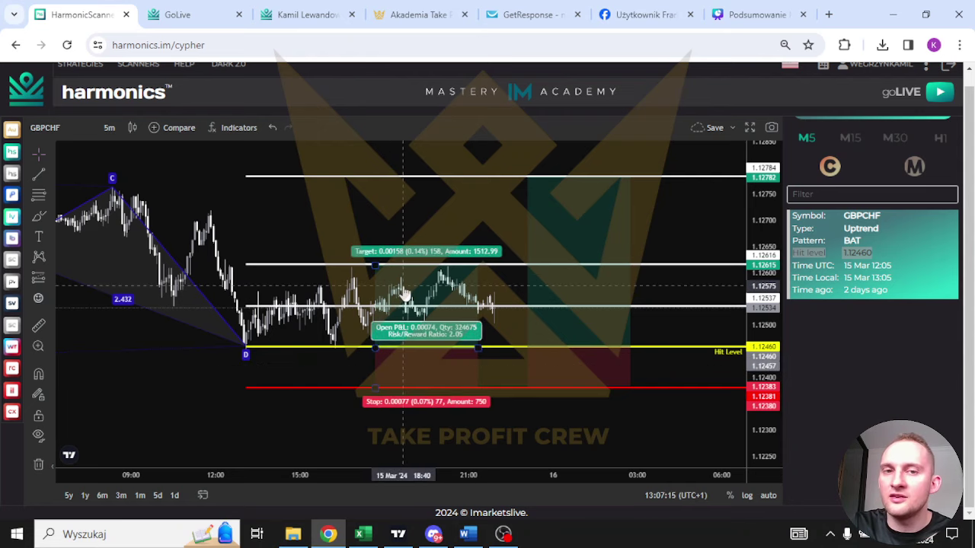
pyautogui.moveTo(404, 295); pyautogui.dragTo(598, 198)
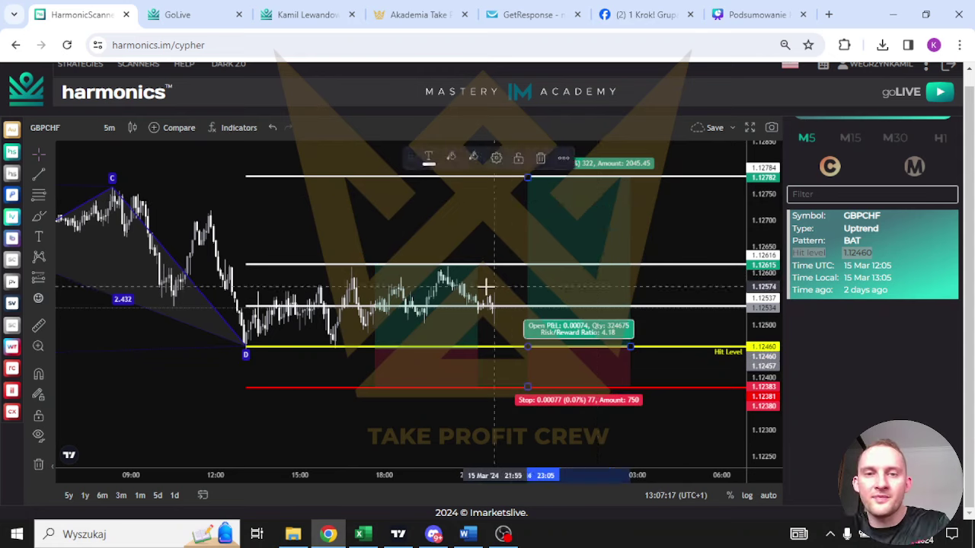
pyautogui.hotkey('ctrl', 'z')
pyautogui.hotkey('ctrl', 'z')
# Switch to Excel and check the TP1, TP2 and TP3 sums on the Marzec 2024 sheet.
pyautogui.click(363, 533)
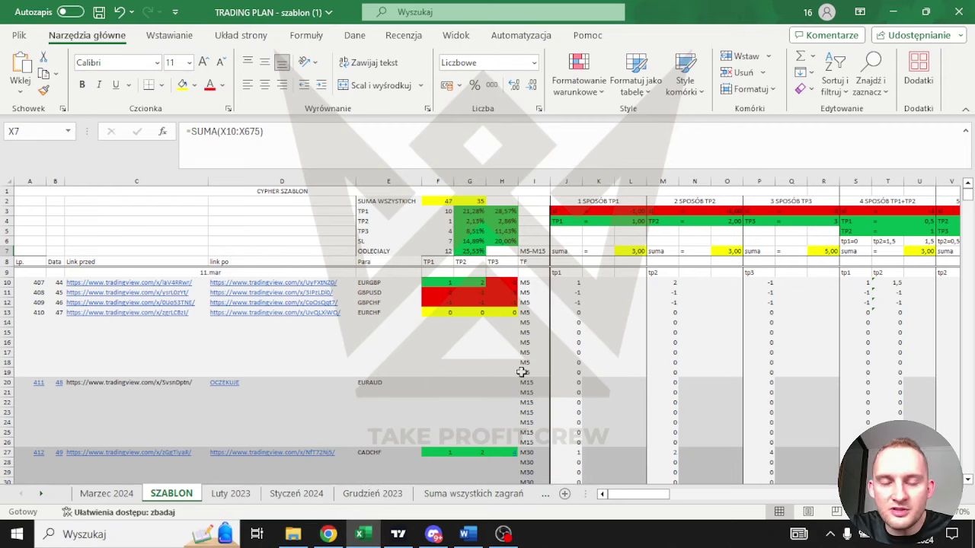
pyautogui.click(100, 495)
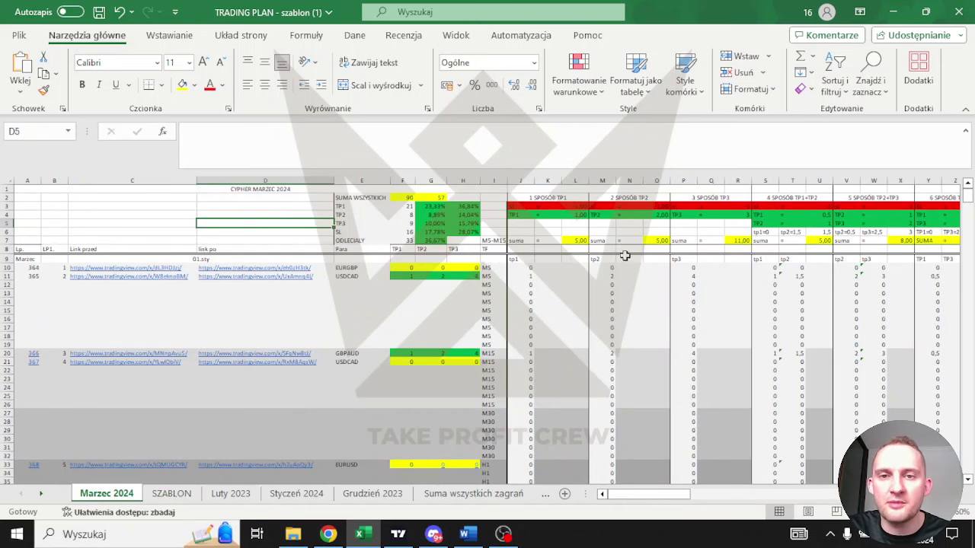
pyautogui.click(577, 239)
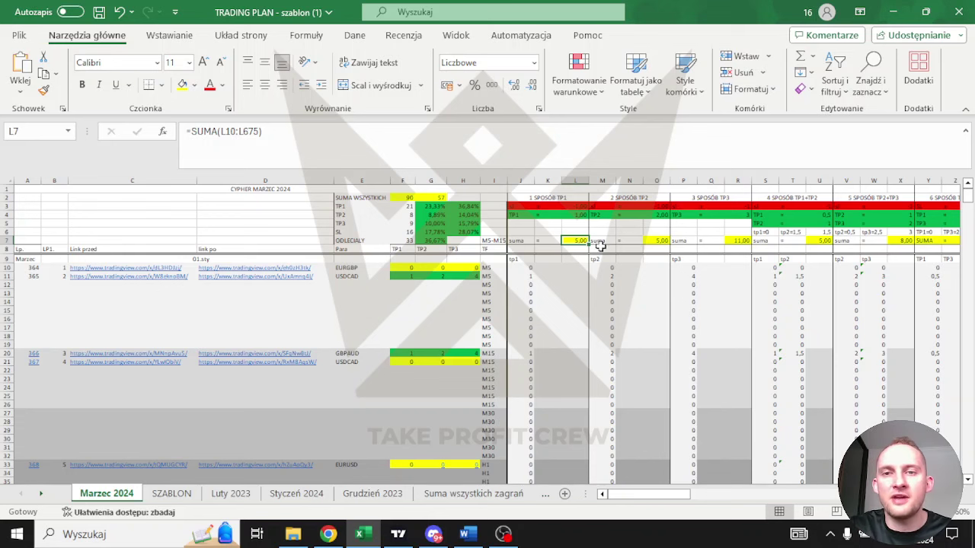
pyautogui.click(661, 240)
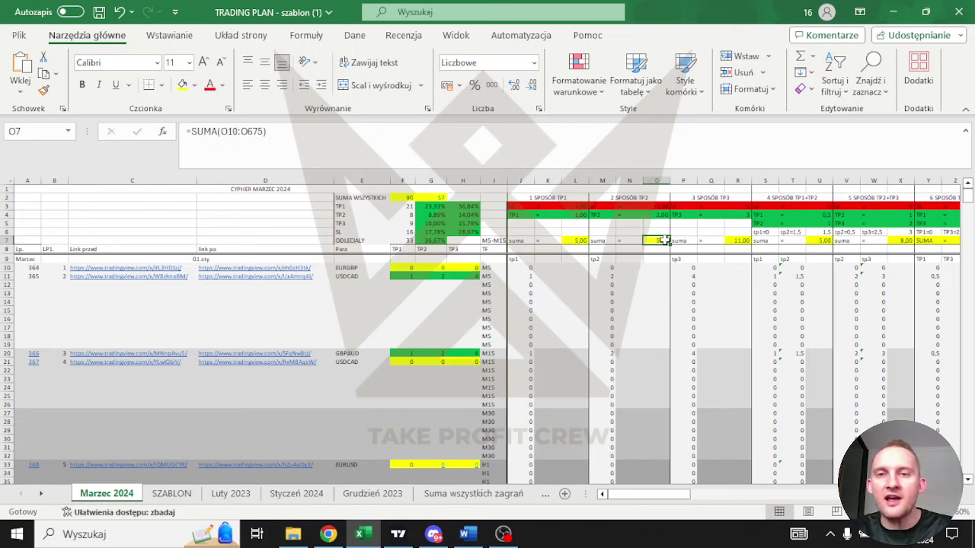
pyautogui.click(726, 248)
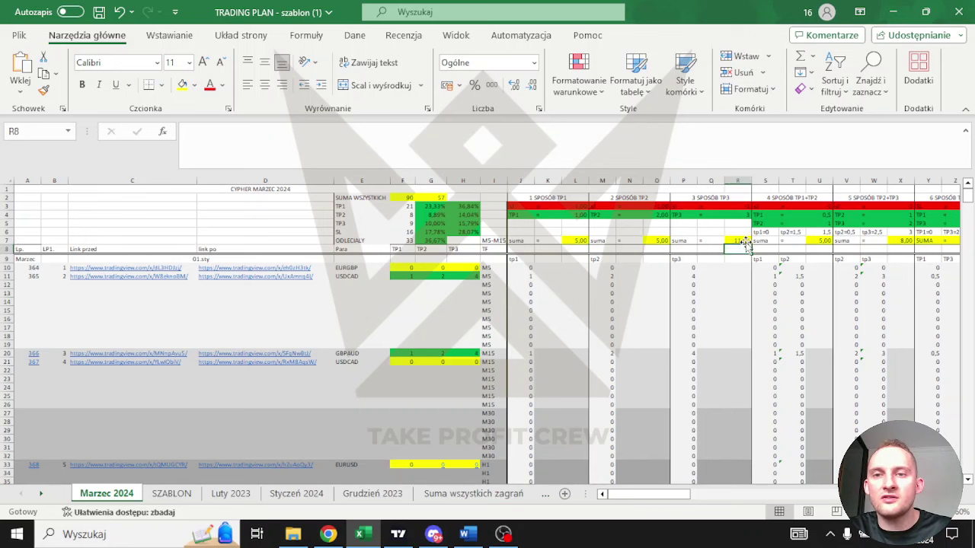
pyautogui.click(742, 241)
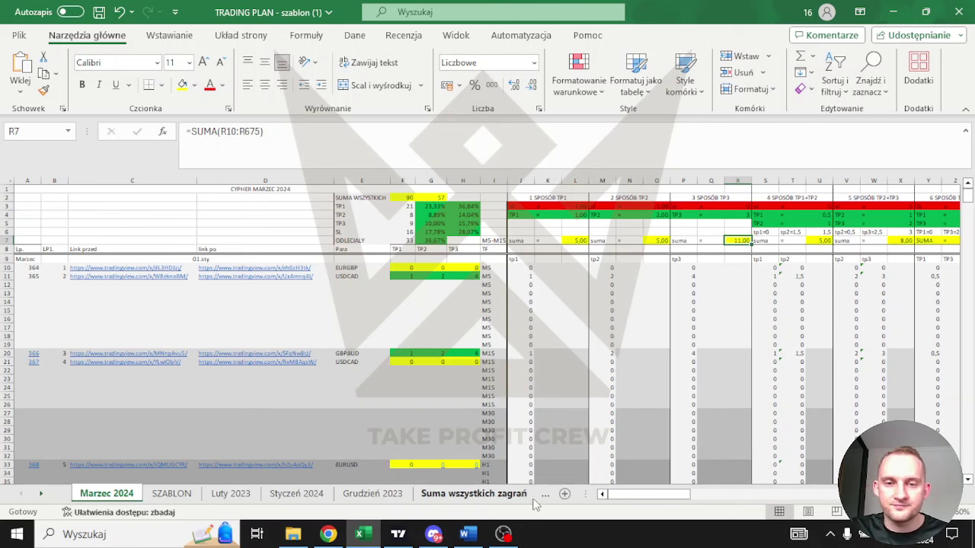
# Open the PODSUMOWANIE! sheet and bring the monthly results table for all timeframes together into view.
pyautogui.click(43, 494)
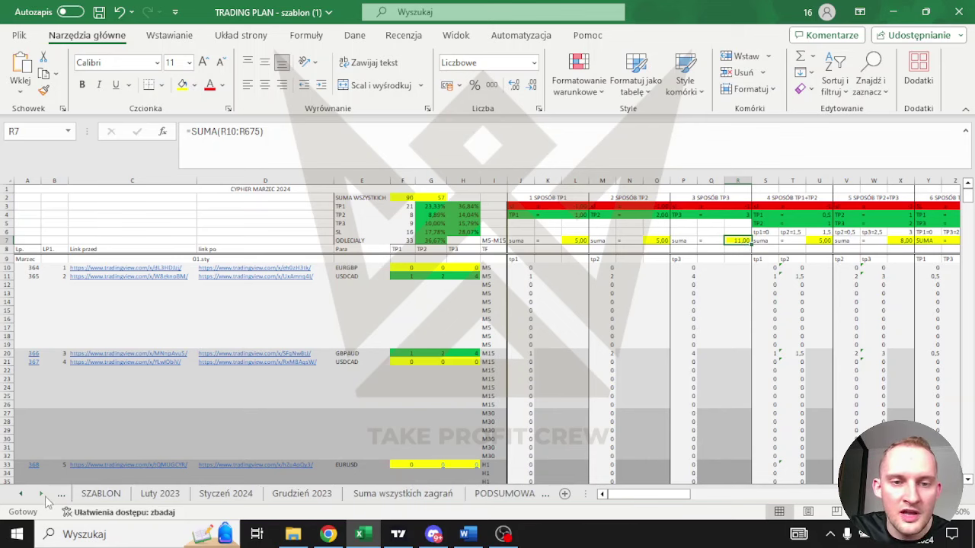
pyautogui.click(43, 494)
pyautogui.click(450, 498)
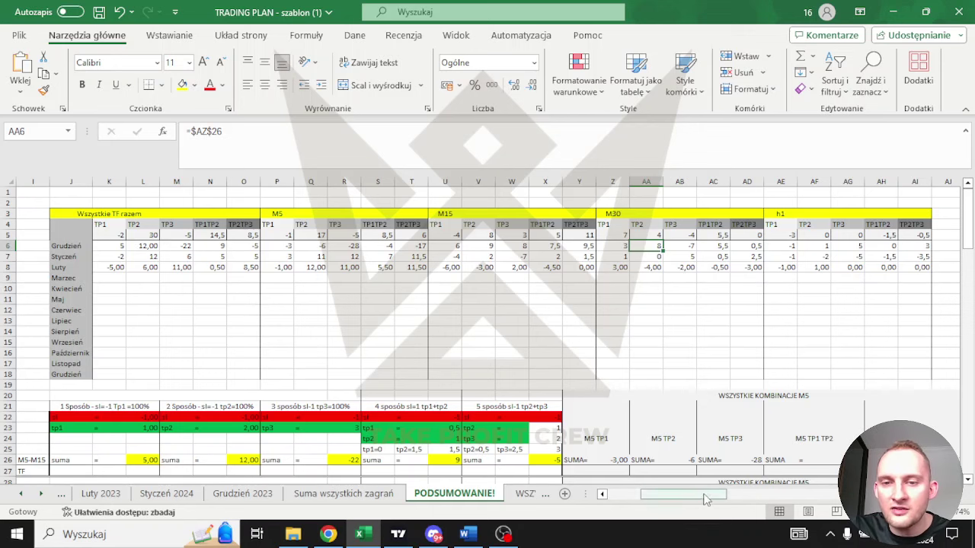
pyautogui.moveTo(707, 494); pyautogui.dragTo(413, 402)
pyautogui.moveTo(397, 207); pyautogui.dragTo(587, 276)
pyautogui.click(583, 328)
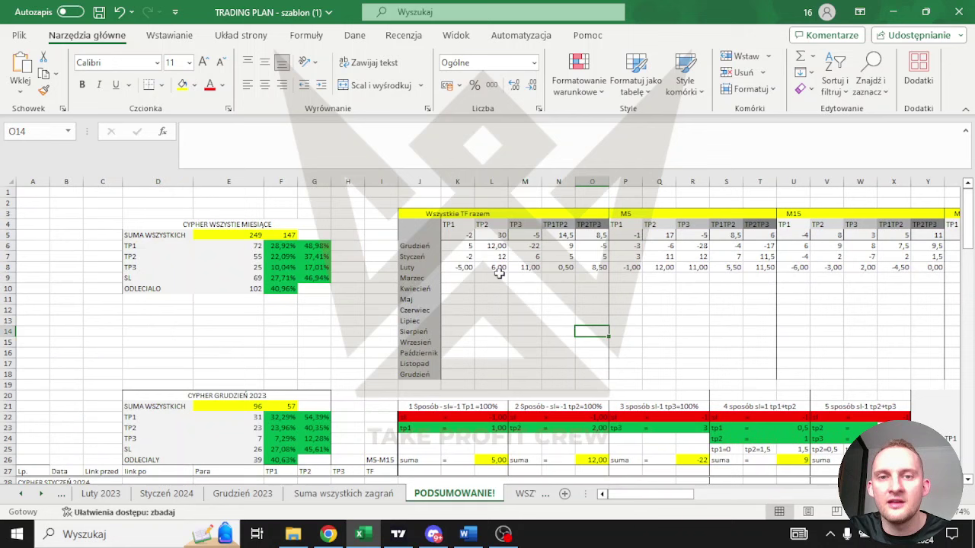
# Review the TP1 total, the TP2 total and the TP2 results for Grudzień, Styczeń and Luty across all timeframes.
pyautogui.click(462, 234)
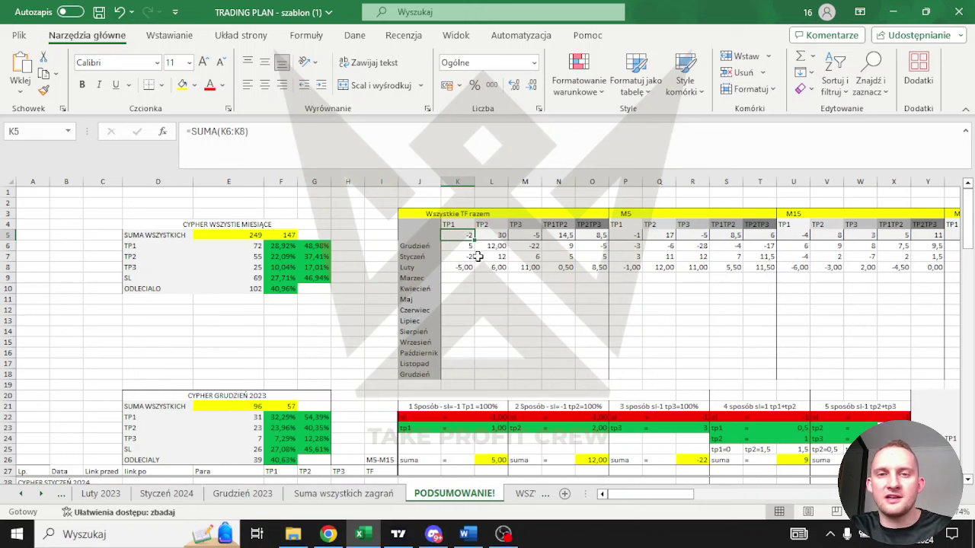
pyautogui.click(491, 234)
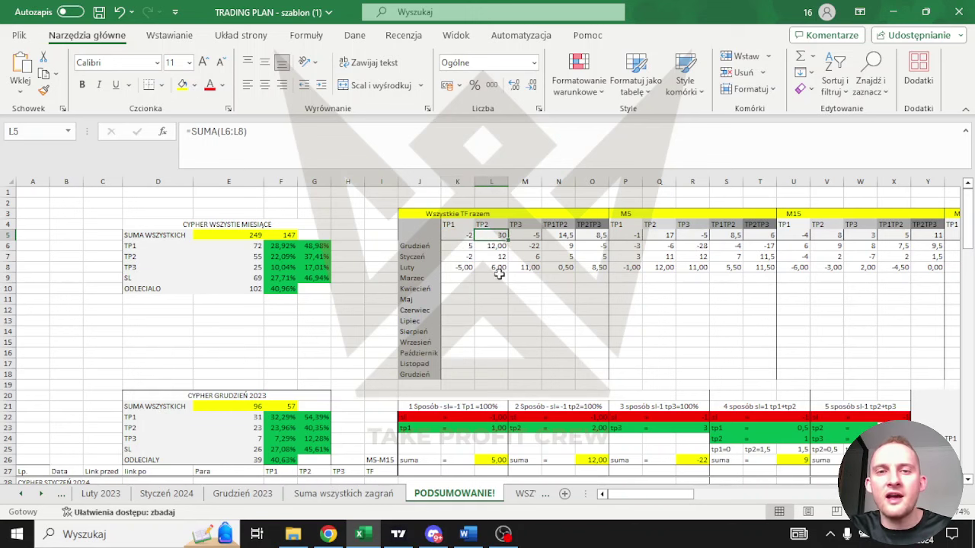
pyautogui.click(493, 245)
pyautogui.click(496, 257)
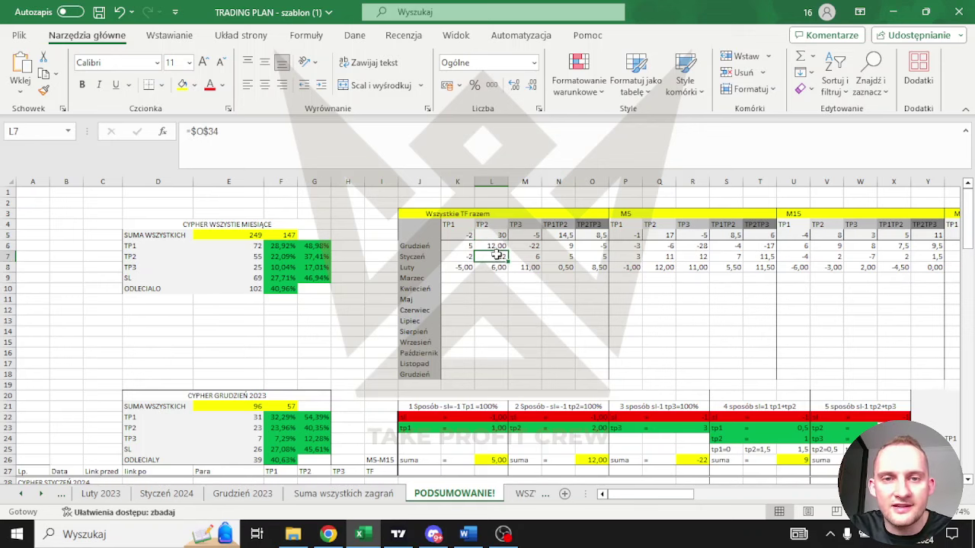
pyautogui.click(499, 267)
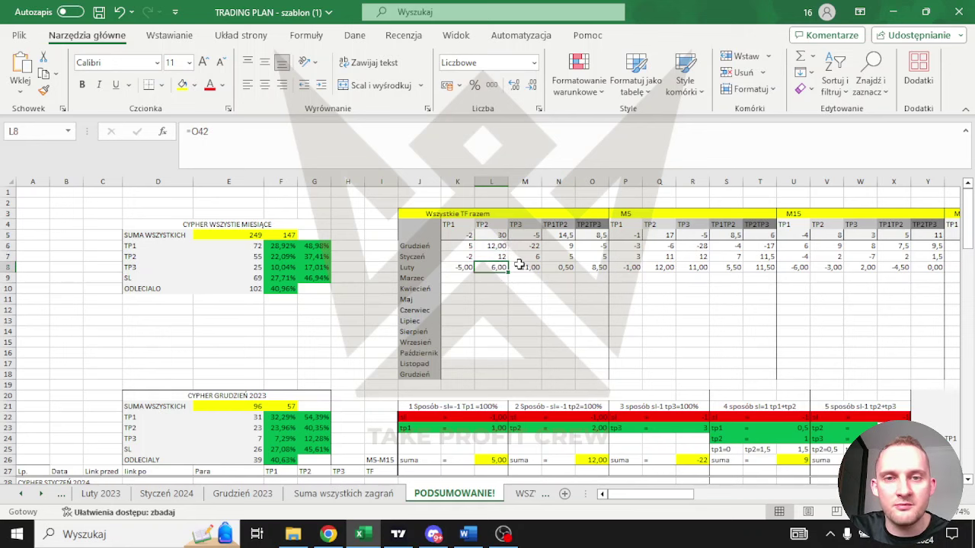
pyautogui.click(497, 242)
pyautogui.click(495, 236)
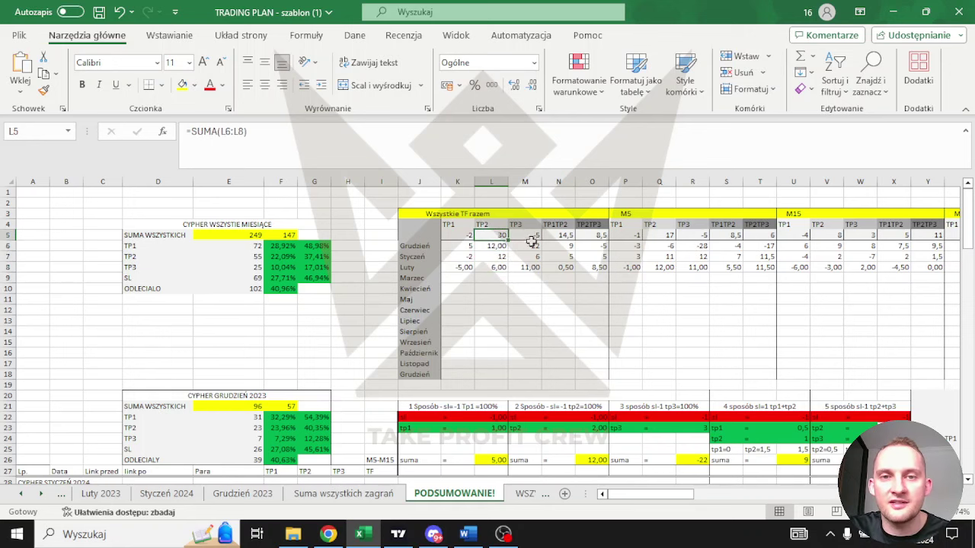
# Check the all-timeframe totals for TP3, TP1TP2 and TP2TP3, and compare them with the TP2 total.
pyautogui.click(529, 237)
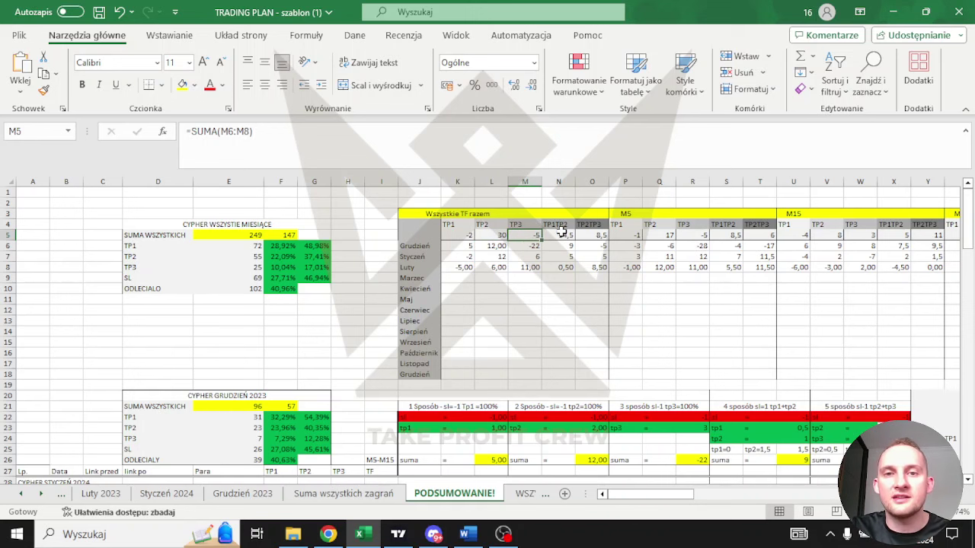
pyautogui.click(561, 234)
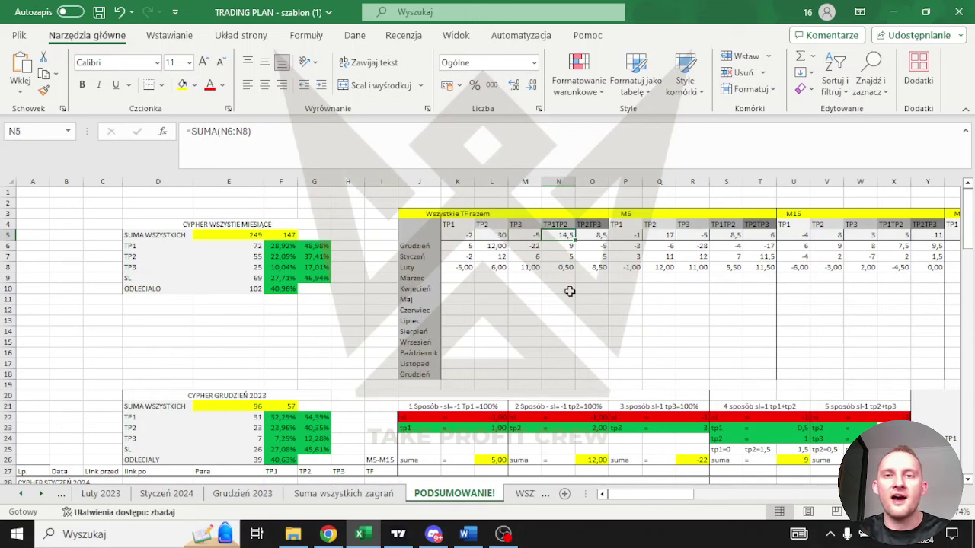
pyautogui.click(592, 234)
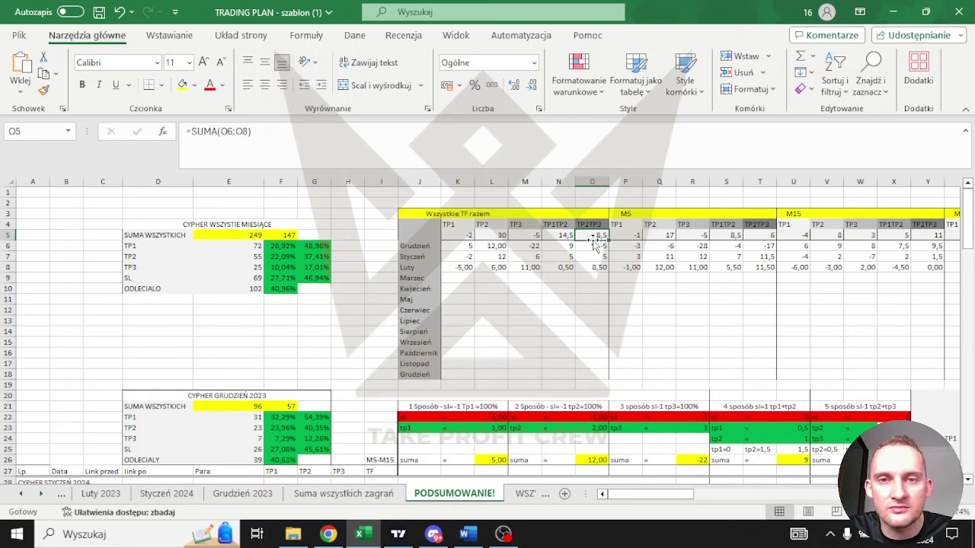
pyautogui.click(506, 238)
pyautogui.click(553, 236)
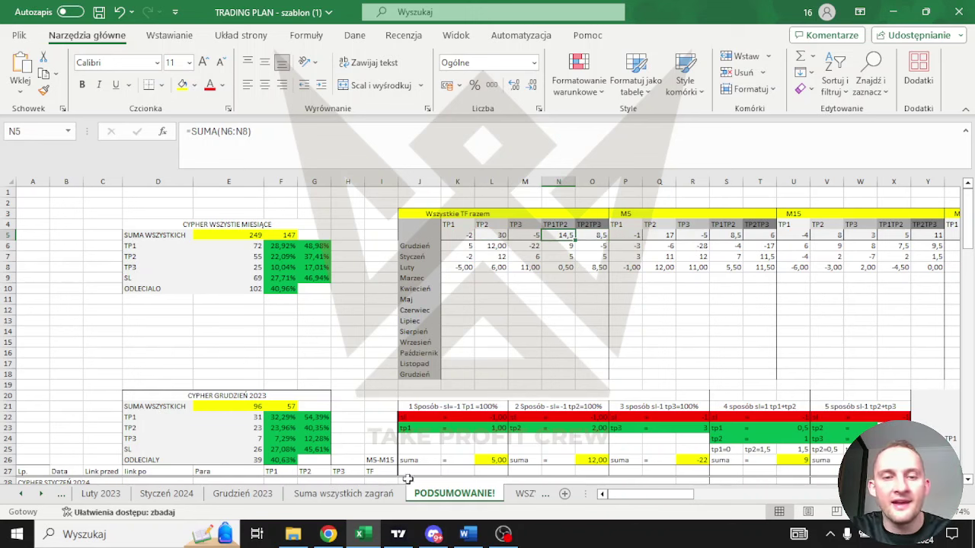
# Switch to the browser, show the "1 Krok! Grupa Tradingowa" Facebook group and close its chat window.
pyautogui.moveTo(396, 539)
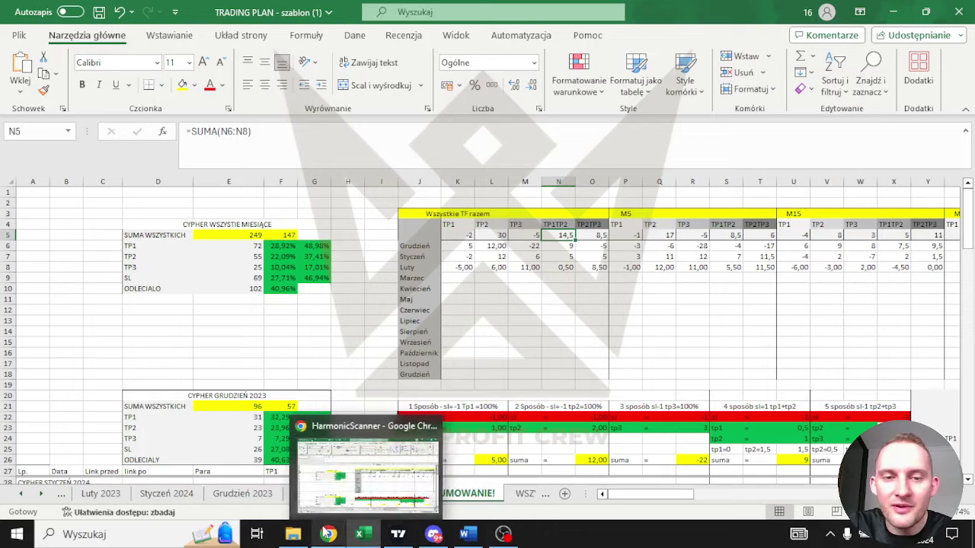
pyautogui.click(328, 534)
pyautogui.click(632, 14)
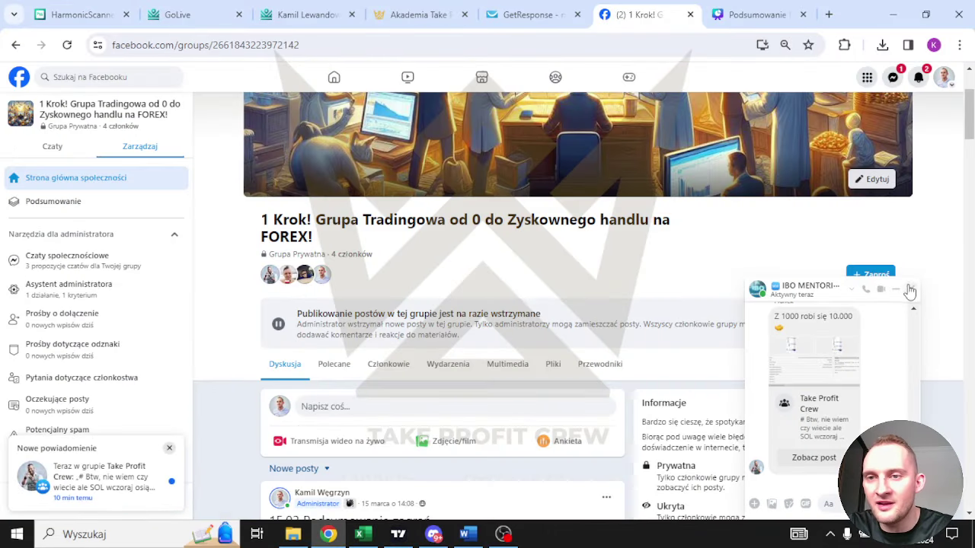
pyautogui.click(910, 290)
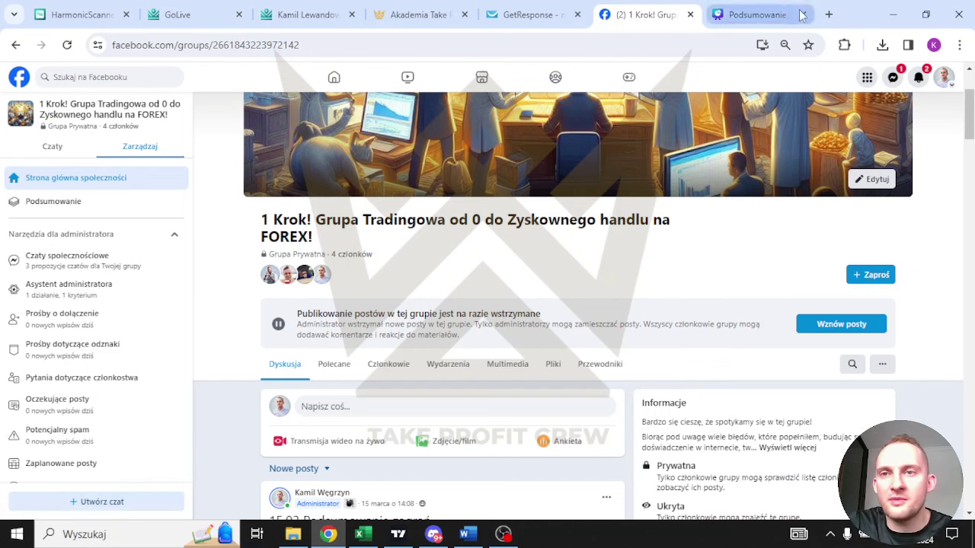
# Open facebook.com in a new browser tab and go to the Take Profit Crew group.
pyautogui.click(828, 15)
pyautogui.write('facebook.com')
pyautogui.press('Return')
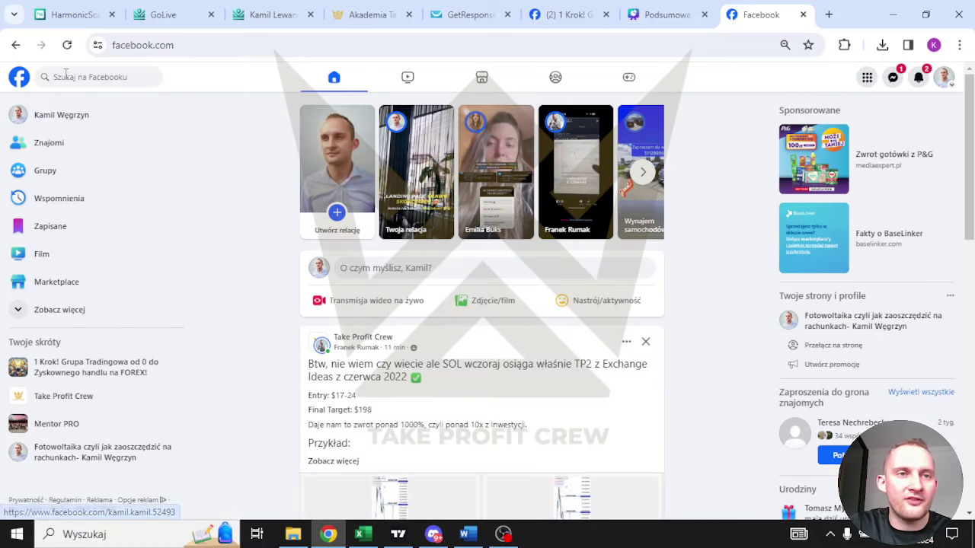
pyautogui.press('/')
pyautogui.click(52, 139)
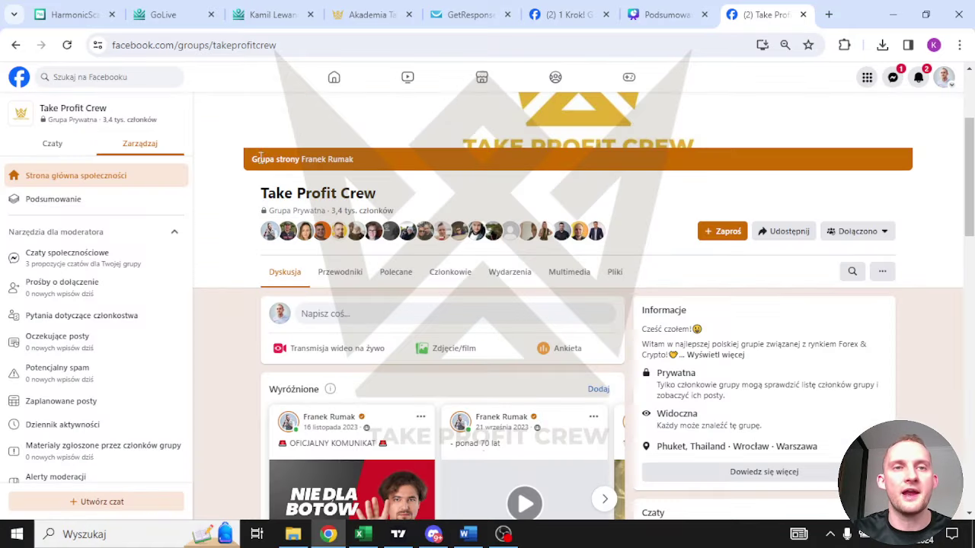
# Look through the recent posts in the Take Profit Crew group's feed, including the SOL Exchange Ideas post.
pyautogui.scroll(-10, 343, 267)
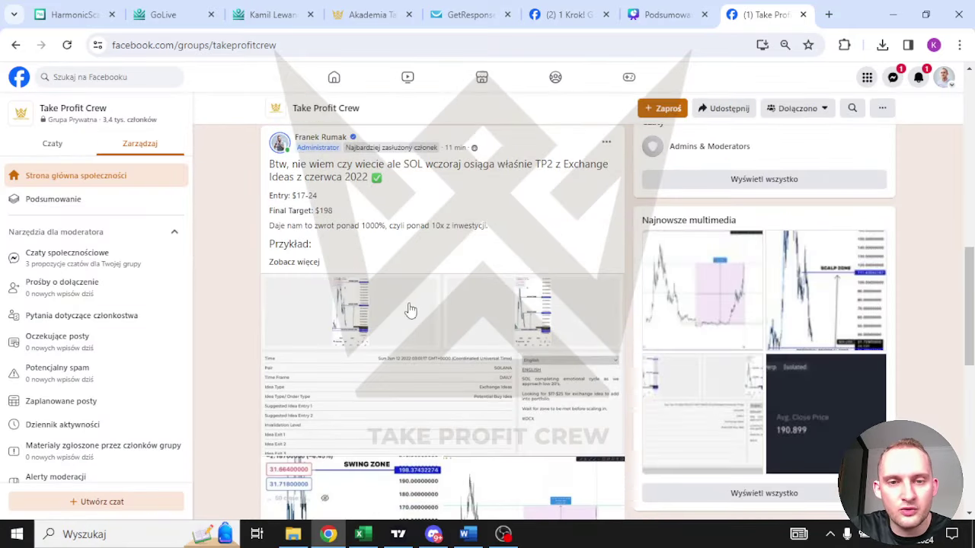
pyautogui.scroll(-5, 418, 292)
pyautogui.scroll(5, 402, 298)
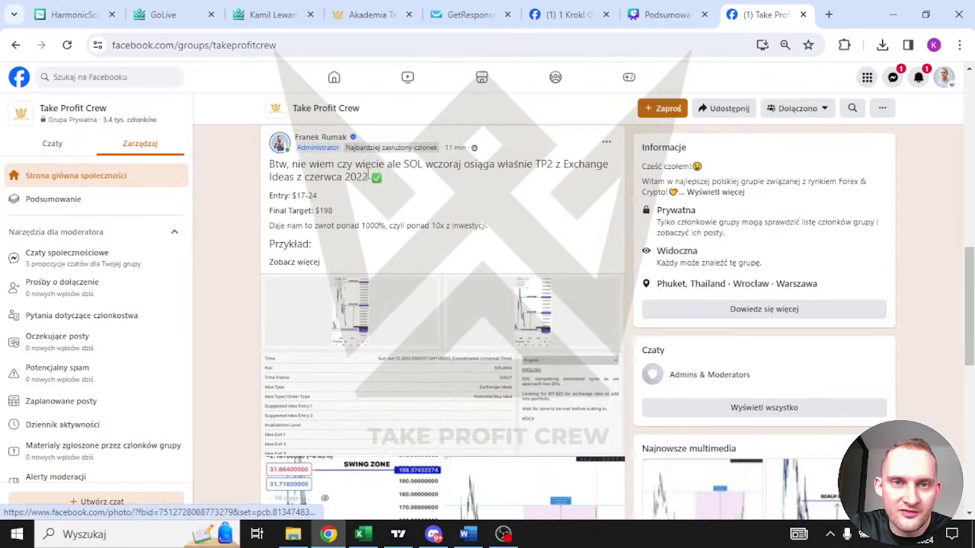
pyautogui.scroll(1, 419, 244)
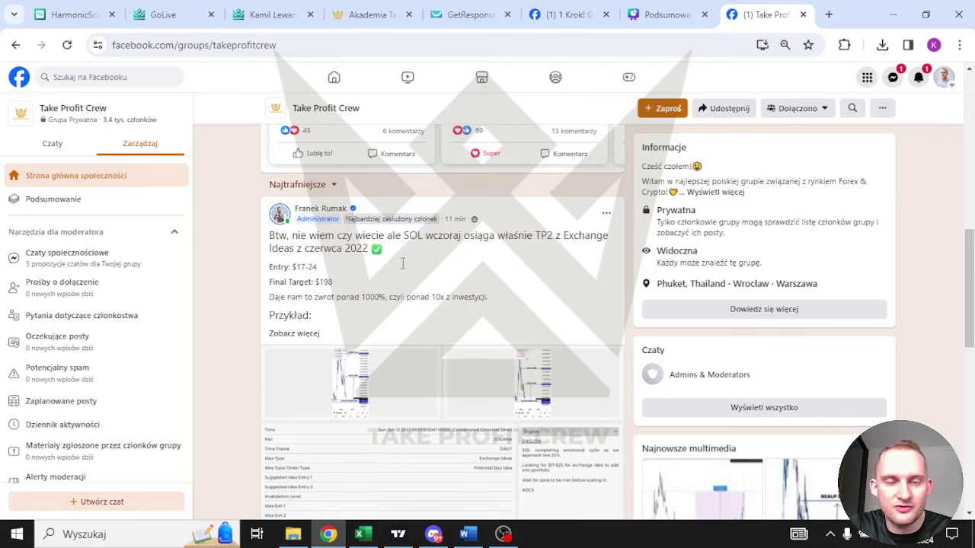
pyautogui.scroll(-2, 430, 271)
pyautogui.scroll(-10, 430, 275)
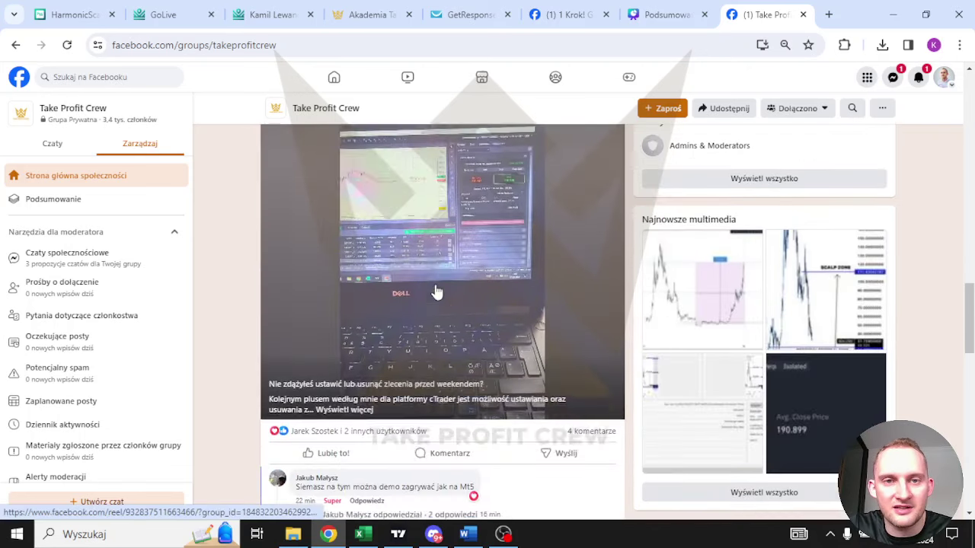
# Review the cTrader reel in the Take Profit Crew feed and highlight the thank-you comment beneath it.
pyautogui.scroll(1, 388, 310)
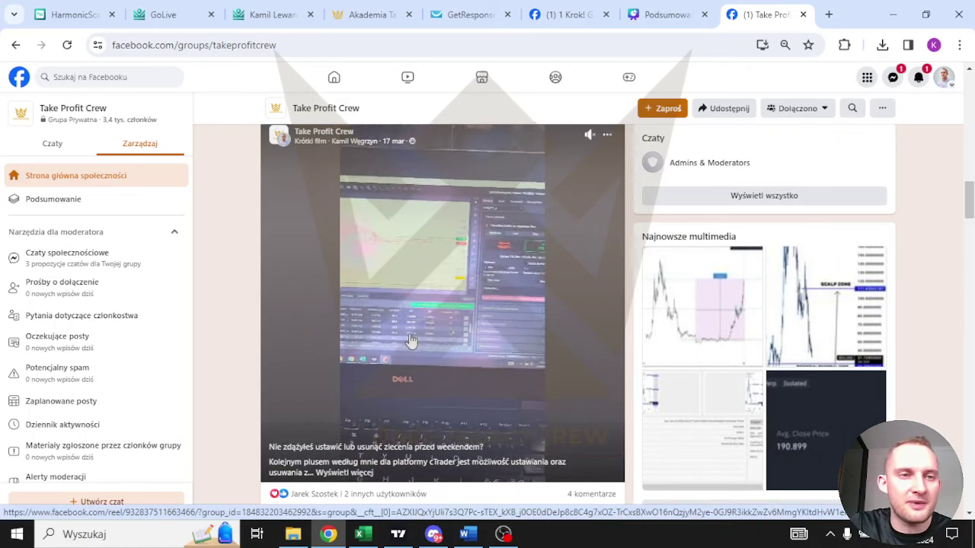
pyautogui.scroll(-1, 411, 376)
pyautogui.scroll(-1, 411, 376)
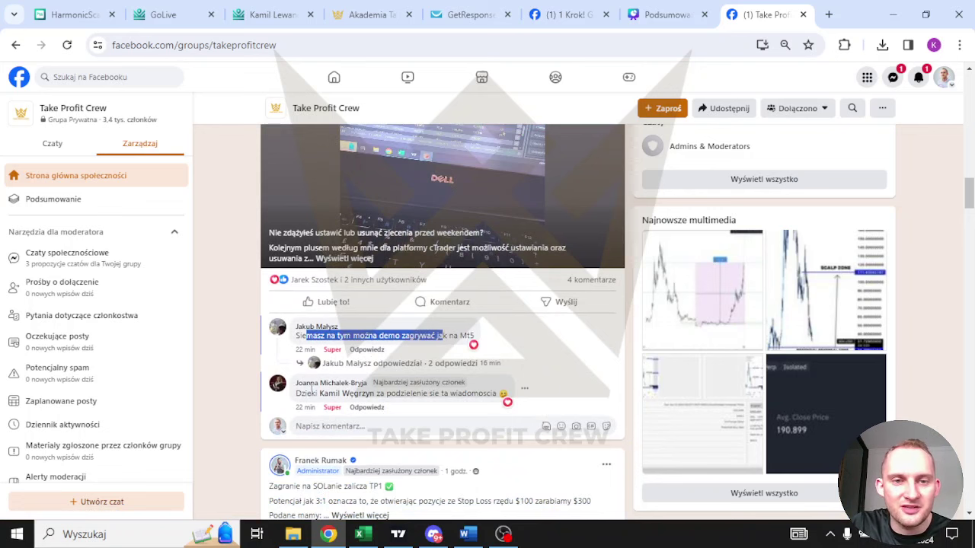
pyautogui.moveTo(312, 393); pyautogui.dragTo(498, 393)
pyautogui.scroll(-1, 295, 294)
pyautogui.scroll(3, 409, 300)
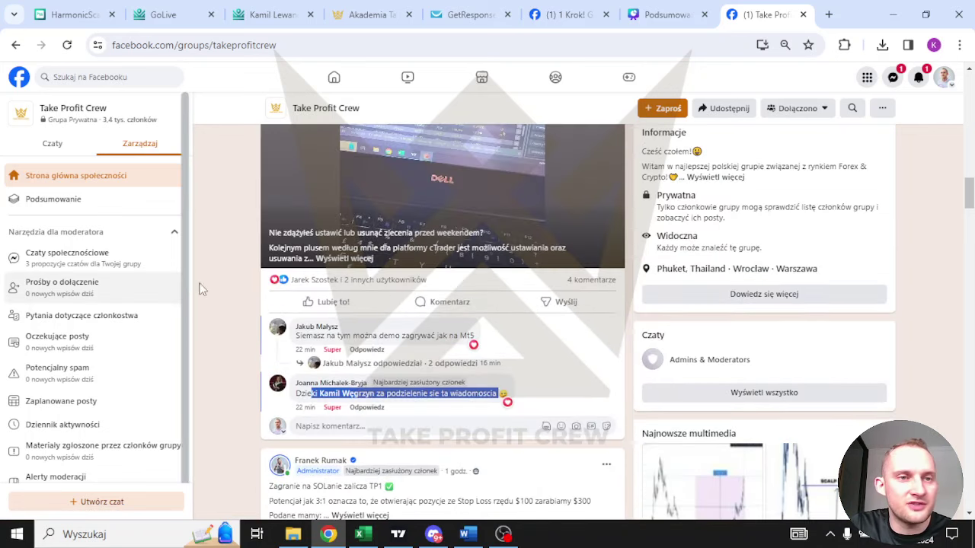
# Look through the Take Profit Crew chart posts, from the swing and scalp zone charts to the ETHUSDT and SOLUSD trade ideas.
pyautogui.scroll(4, 309, 279)
pyautogui.scroll(4, 531, 227)
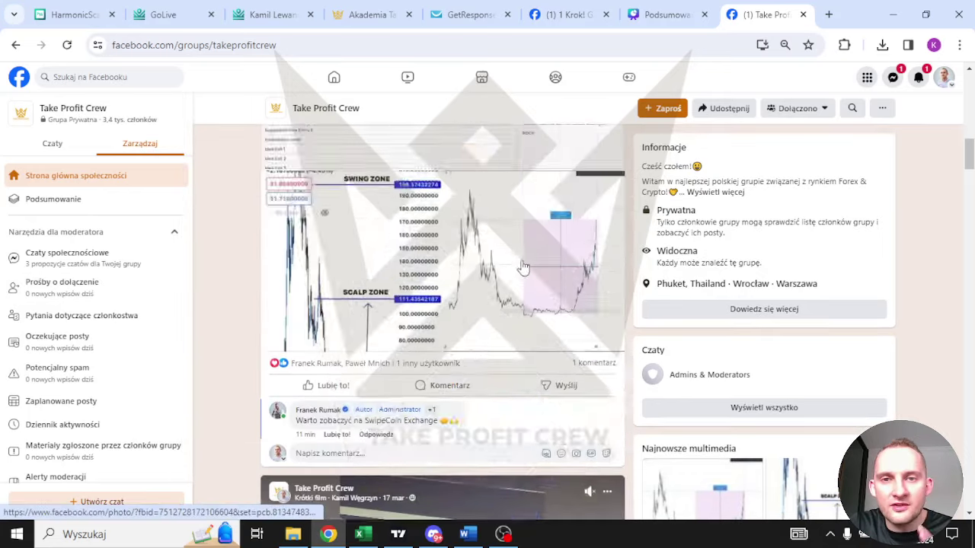
pyautogui.scroll(-15, 503, 318)
pyautogui.scroll(-8, 502, 318)
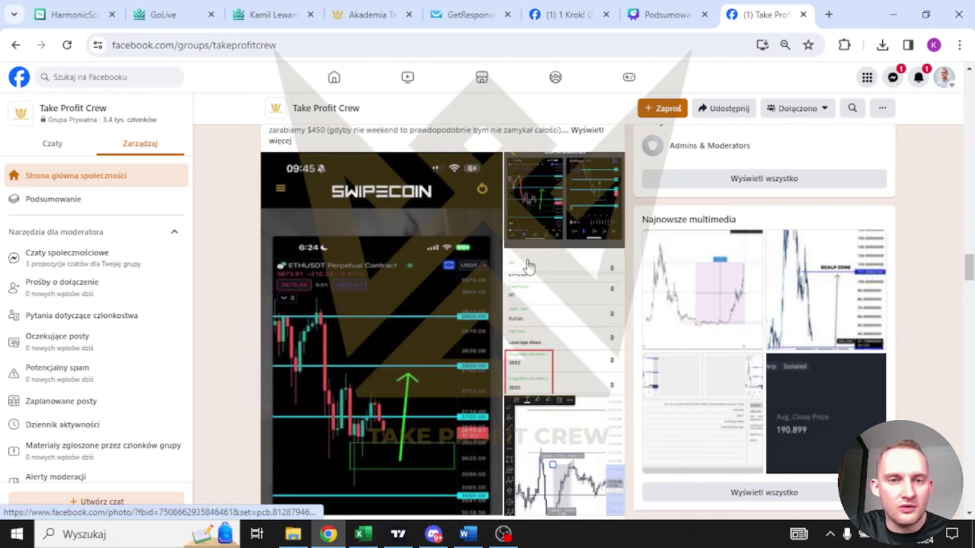
pyautogui.scroll(-5, 523, 265)
pyautogui.scroll(-18, 522, 264)
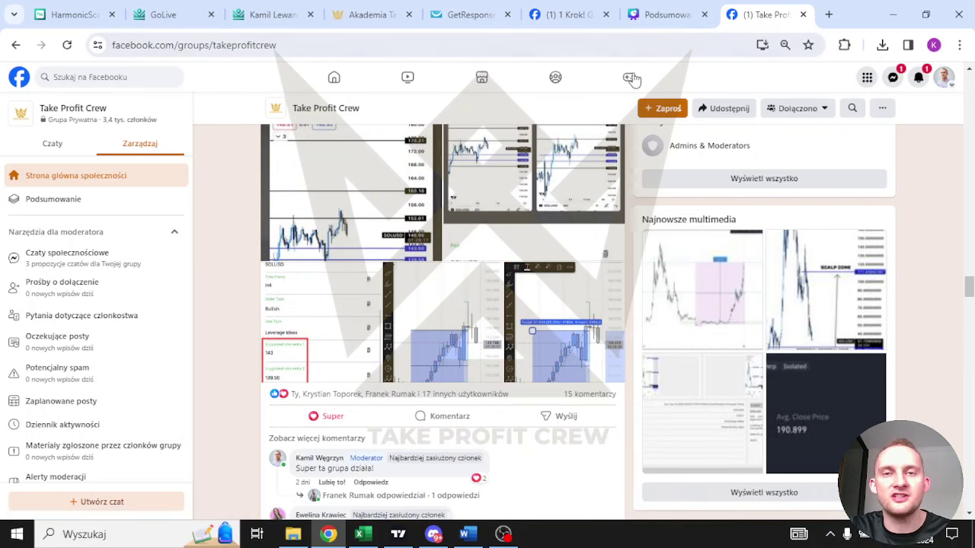
# Go back to the "1 Krok! Grupa Tradingowa" group and look through its feed down to the 13.03.2024 results post.
pyautogui.click(575, 23)
pyautogui.scroll(-2, 551, 239)
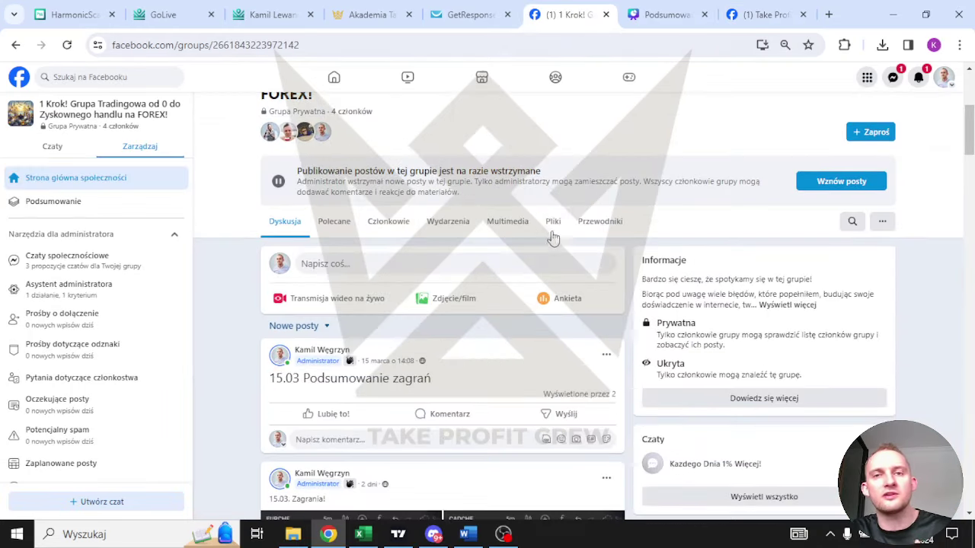
pyautogui.scroll(3, 551, 239)
pyautogui.scroll(2, 549, 251)
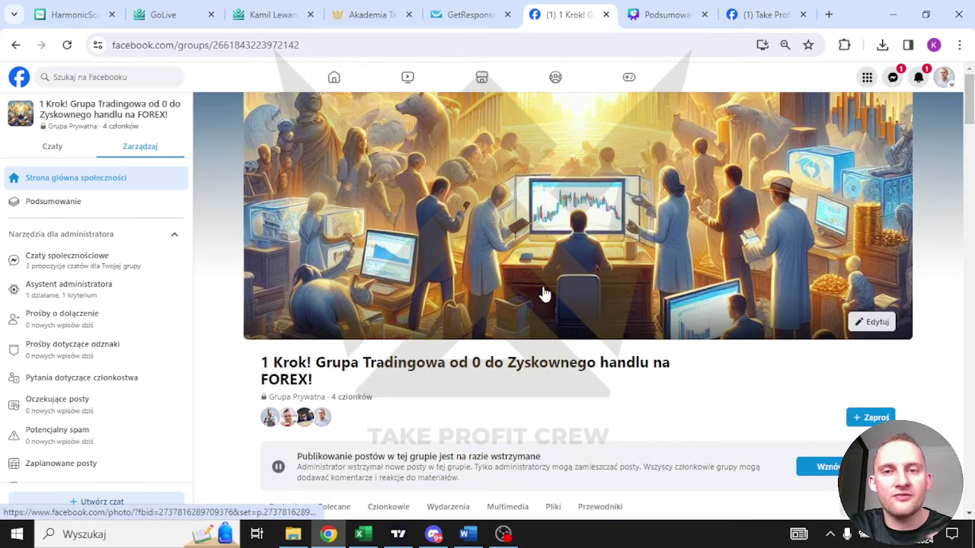
pyautogui.scroll(-5, 581, 299)
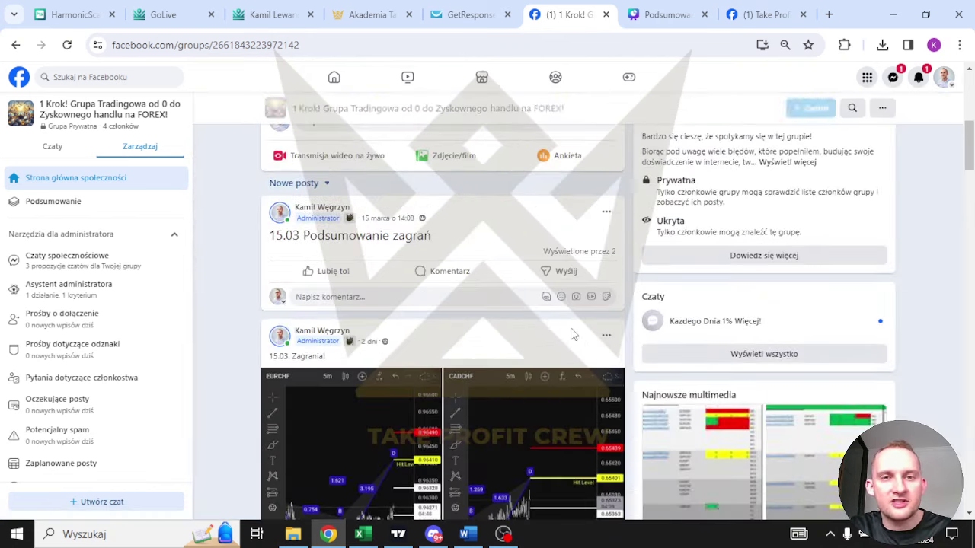
pyautogui.scroll(1, 556, 344)
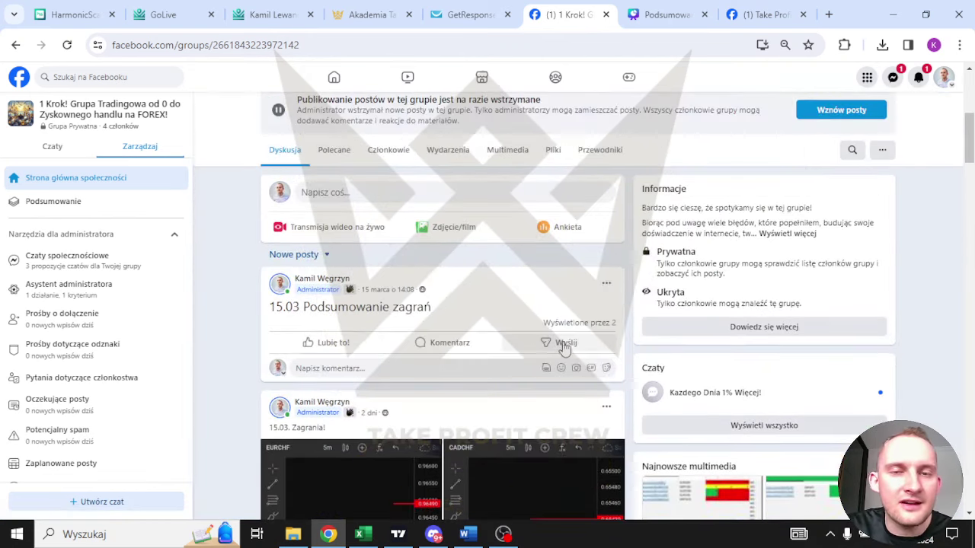
pyautogui.scroll(-6, 556, 347)
pyautogui.scroll(-2, 554, 361)
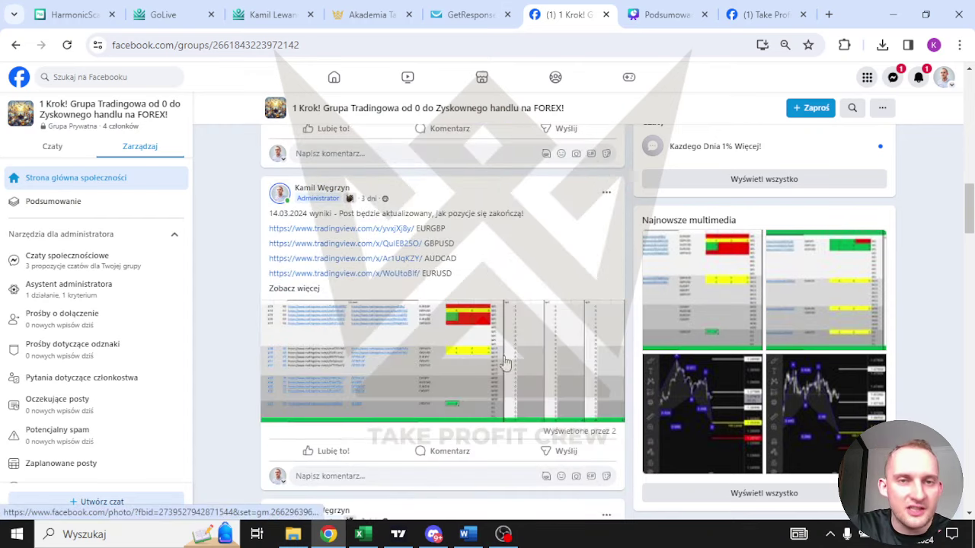
pyautogui.scroll(-4, 464, 335)
pyautogui.scroll(5, 440, 312)
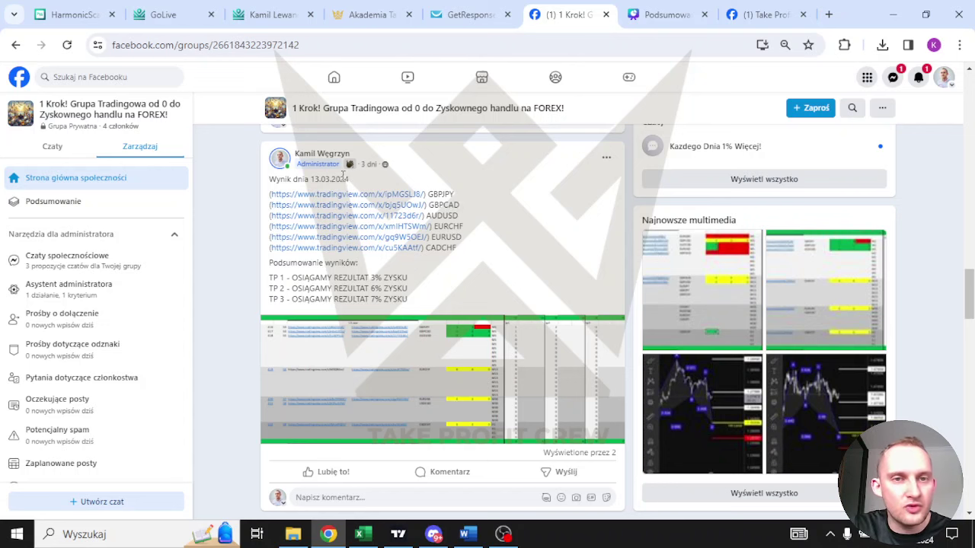
# Highlight the 13.03.2024 results post's heading and its GBPJPY chart link while reviewing the post.
pyautogui.moveTo(344, 177); pyautogui.dragTo(235, 175)
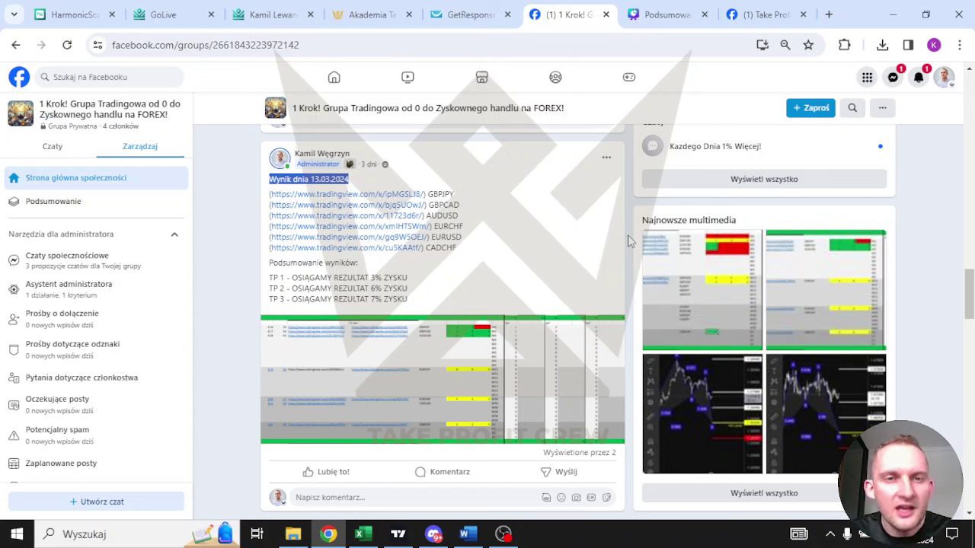
pyautogui.click(466, 205)
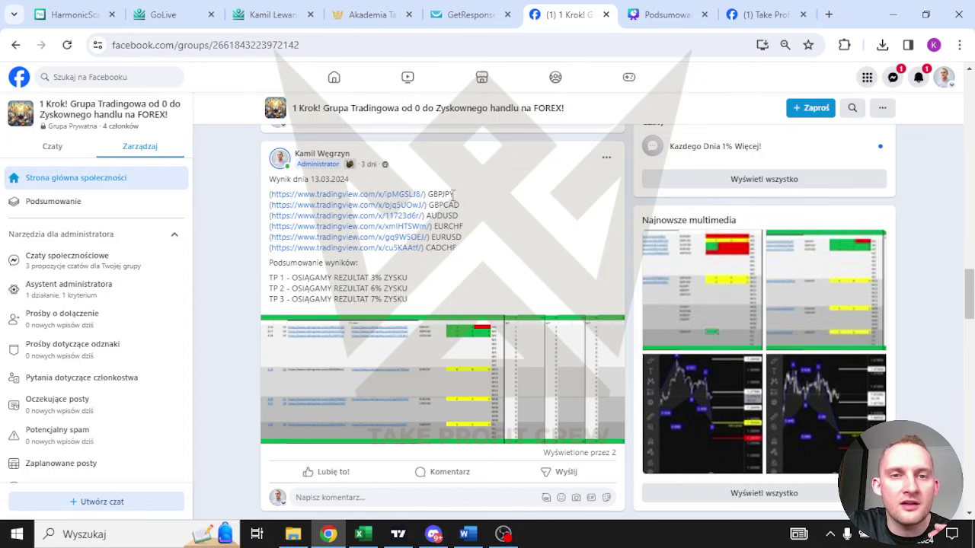
pyautogui.moveTo(453, 194); pyautogui.dragTo(270, 195)
pyautogui.click(489, 202)
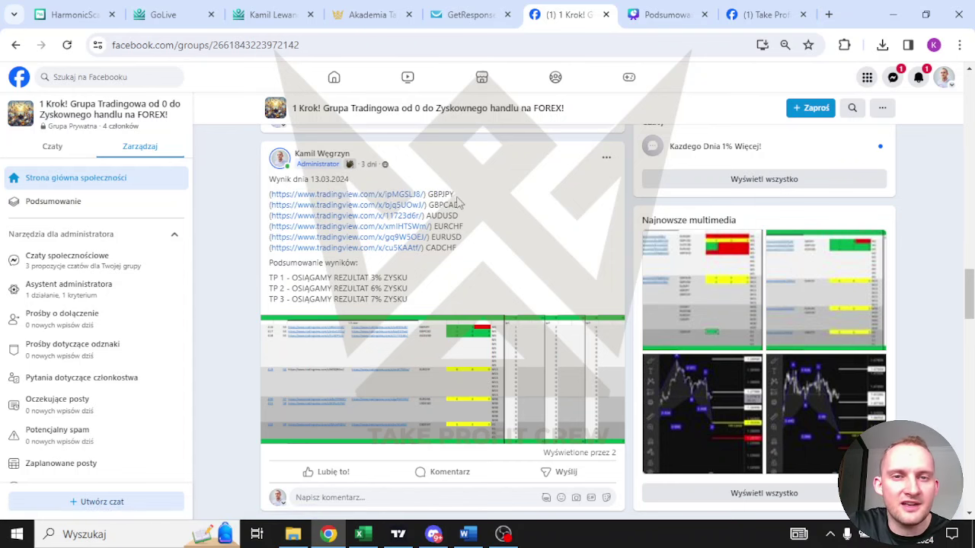
pyautogui.scroll(2, 466, 258)
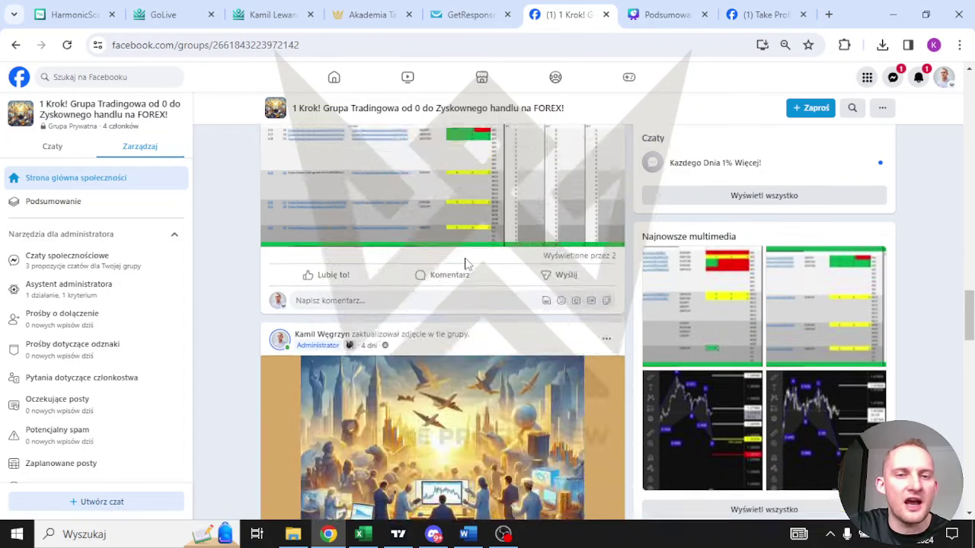
pyautogui.moveTo(409, 245); pyautogui.dragTo(265, 249)
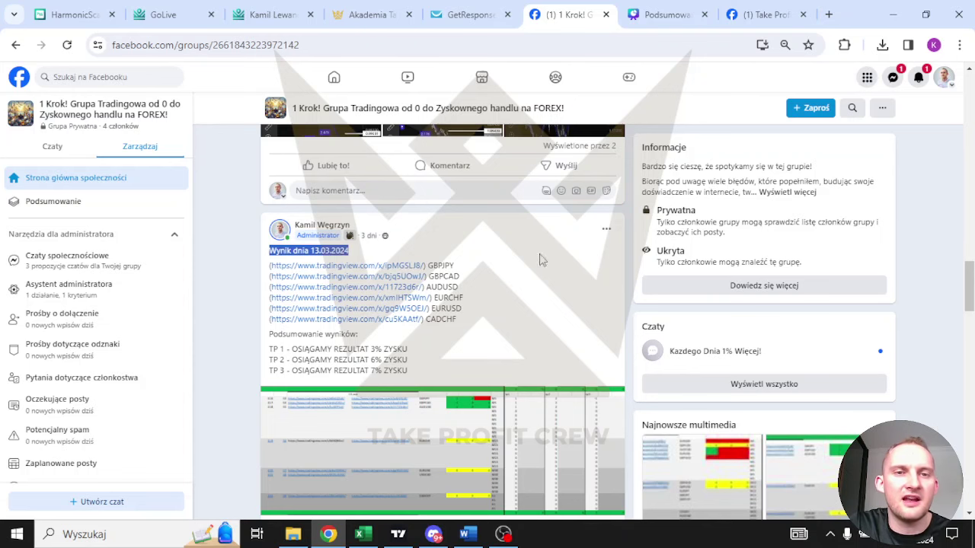
# Point out the 14.03.2024 trades, 14.03.2024 results and 15.03 trades posts by highlighting their opening lines.
pyautogui.scroll(3, 449, 284)
pyautogui.scroll(2, 449, 284)
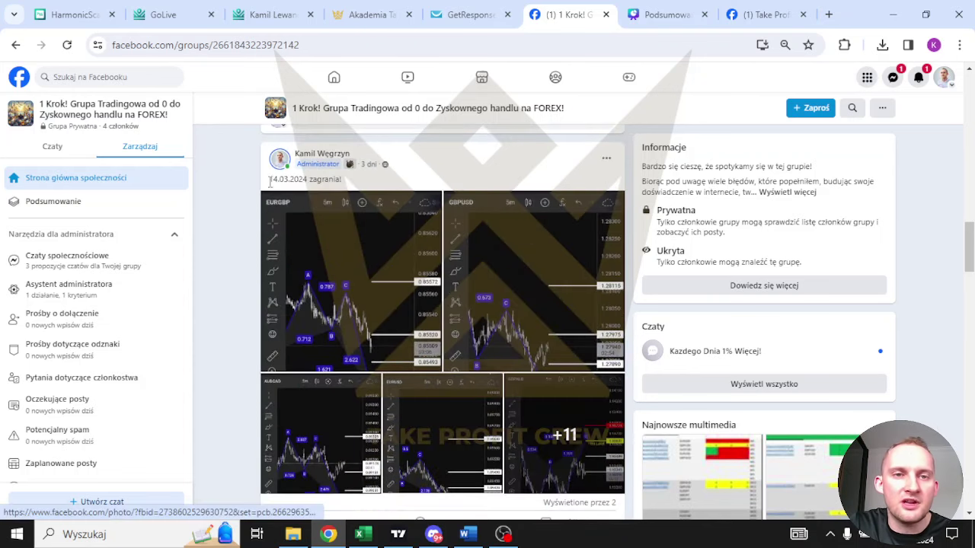
pyautogui.moveTo(347, 188); pyautogui.dragTo(268, 181)
pyautogui.scroll(5, 394, 227)
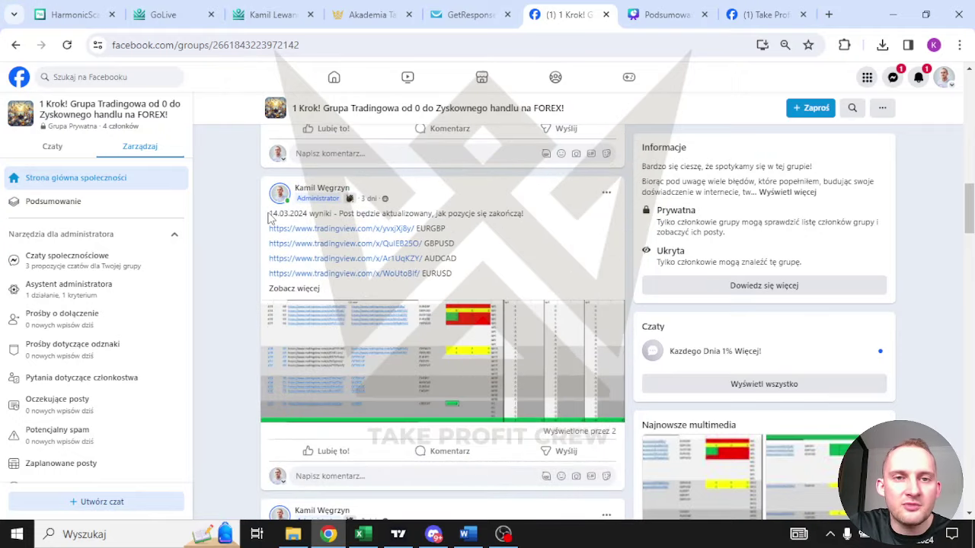
pyautogui.moveTo(268, 217); pyautogui.dragTo(504, 215)
pyautogui.scroll(4, 485, 255)
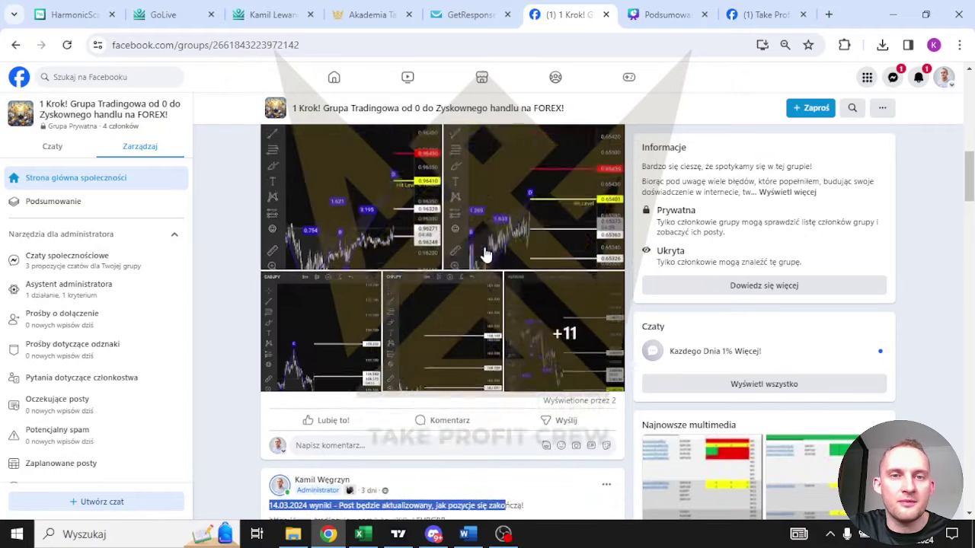
pyautogui.scroll(2, 485, 255)
pyautogui.moveTo(347, 217); pyautogui.dragTo(268, 218)
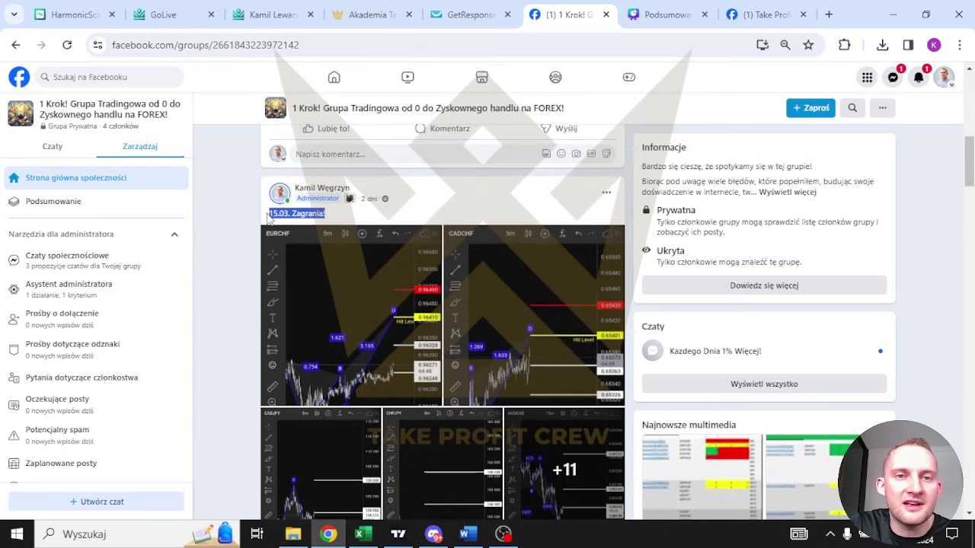
pyautogui.scroll(-1, 411, 338)
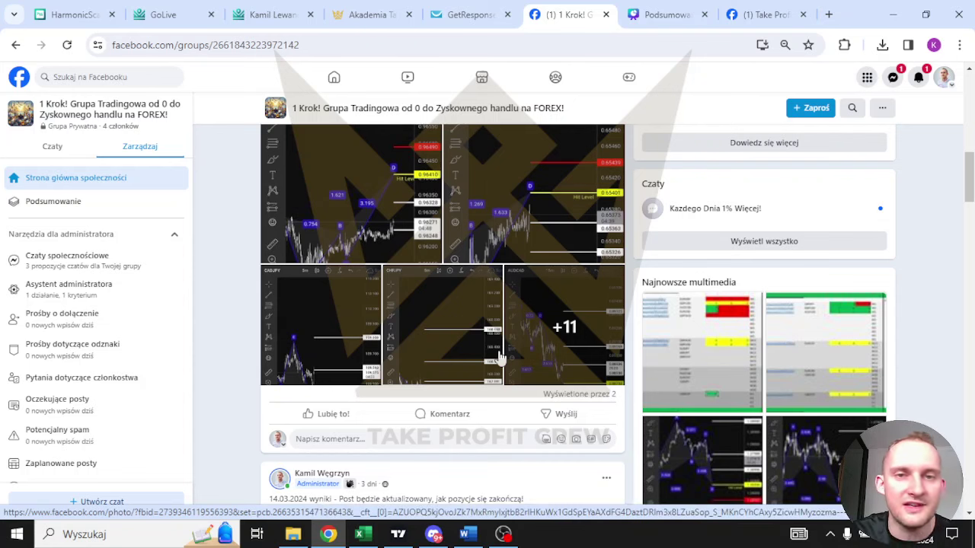
# Close the "1 Krok!" Facebook group tab, glance over the GetResponse page and close its tab too.
pyautogui.click(606, 15)
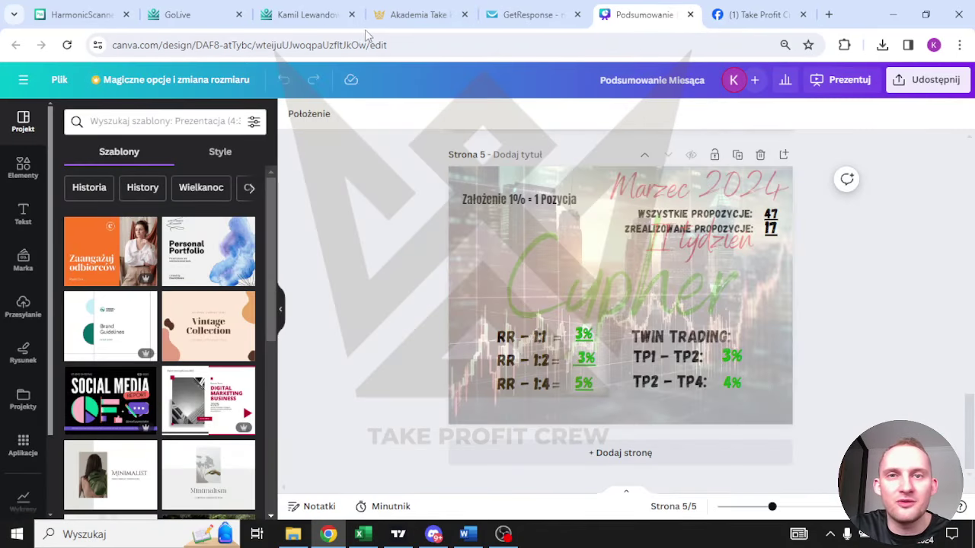
pyautogui.click(549, 17)
pyautogui.scroll(-5, 538, 365)
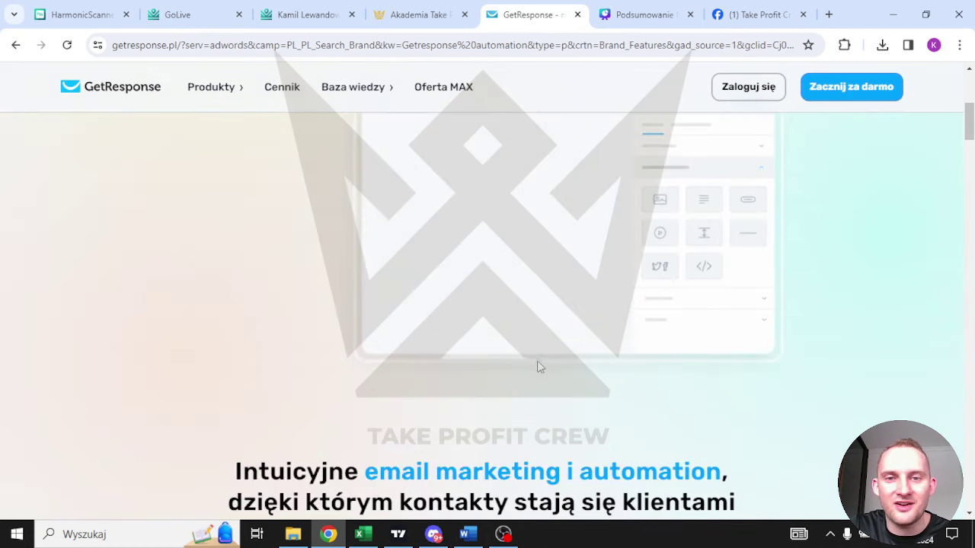
pyautogui.scroll(5, 537, 366)
pyautogui.click(577, 15)
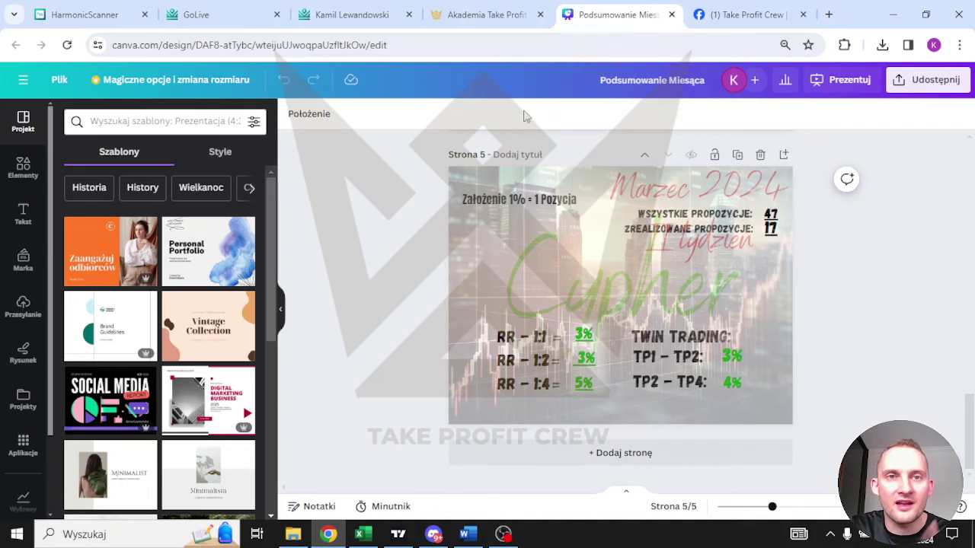
# Check the GBPCHF chart in HarmonicScanner, then close the GoLive tab and the golive.im channel tab.
pyautogui.click(91, 14)
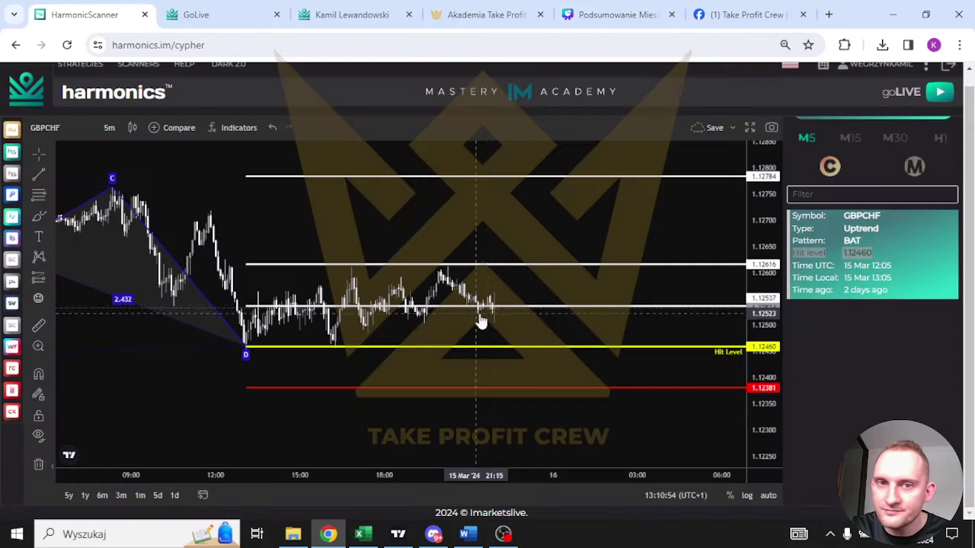
pyautogui.click(208, 15)
pyautogui.click(276, 14)
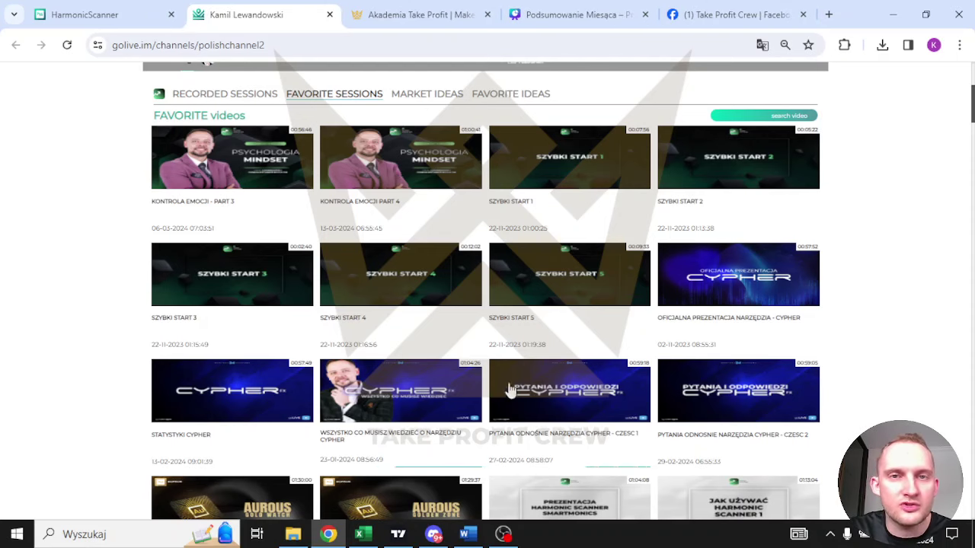
pyautogui.click(329, 14)
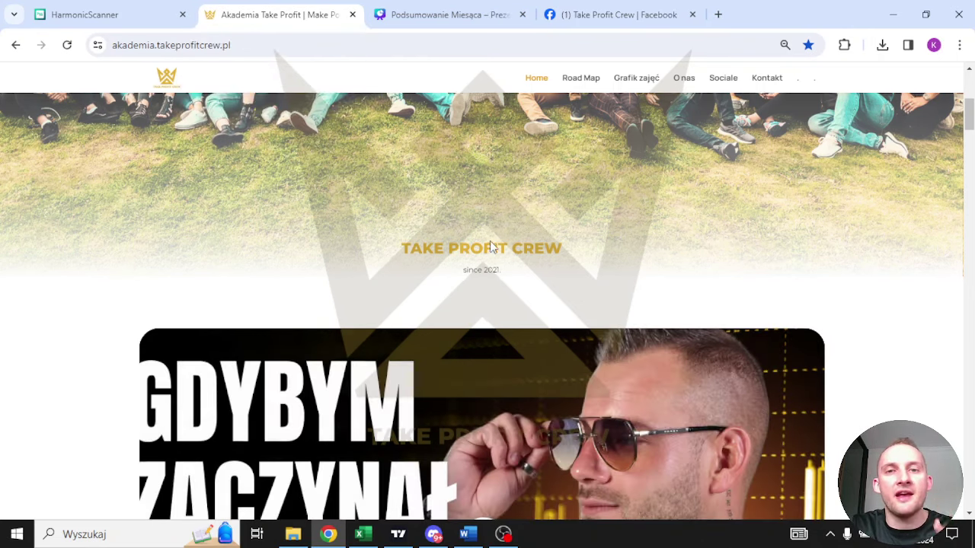
# Show the Take Profit academy home page from the group photo down to the "Mapa zarabiania z TPCREW" section.
pyautogui.scroll(5, 508, 268)
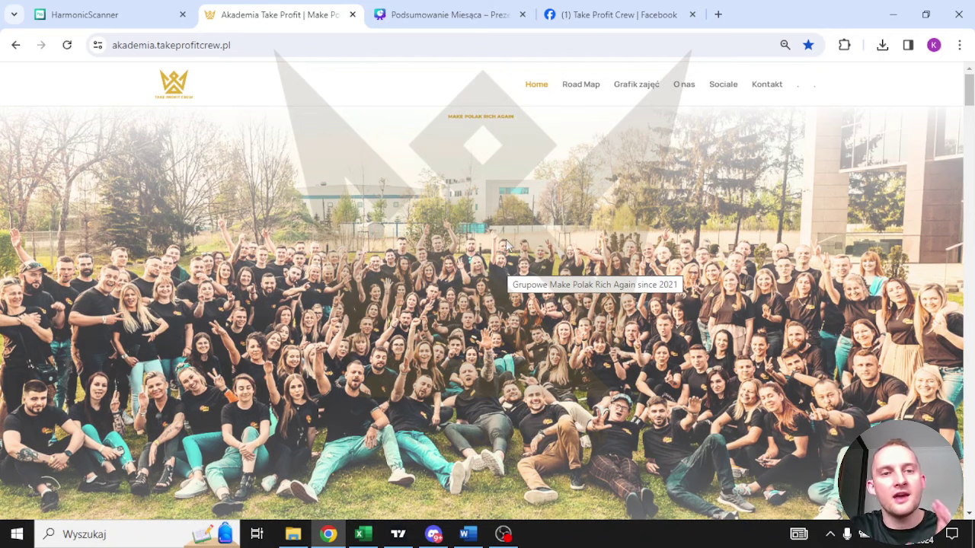
pyautogui.scroll(-5, 507, 244)
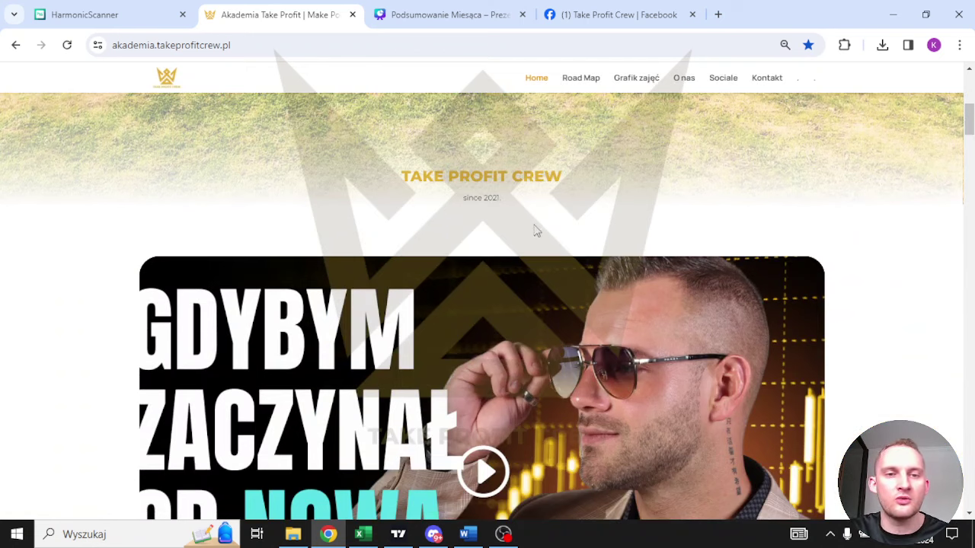
pyautogui.scroll(-1, 534, 206)
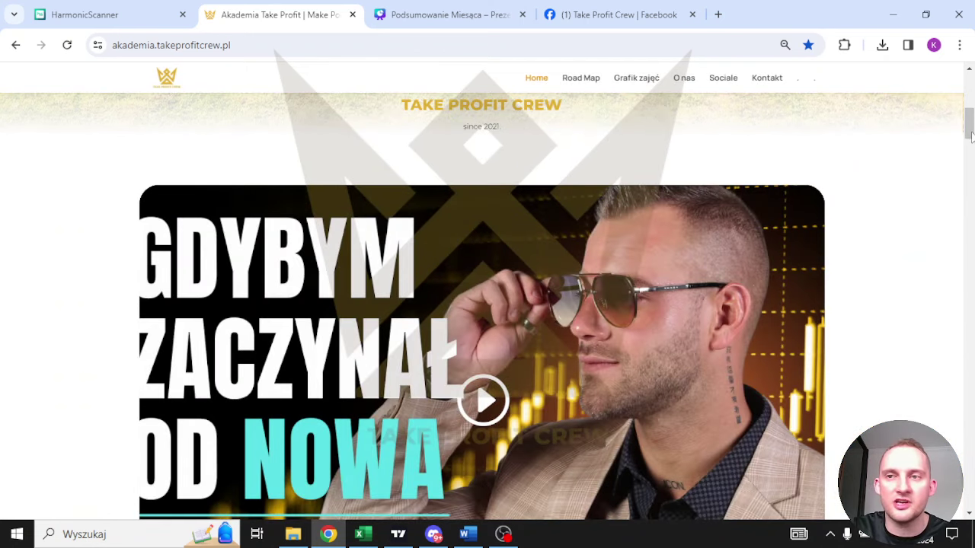
pyautogui.moveTo(971, 135)
pyautogui.mouseDown()
pyautogui.moveTo(971, 145)
pyautogui.moveTo(969, 128)
pyautogui.mouseUp()
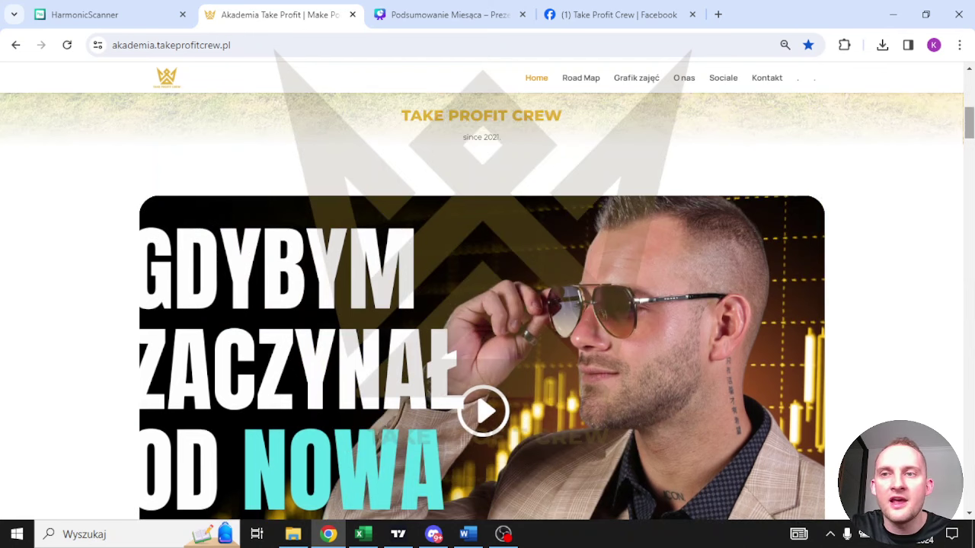
pyautogui.scroll(-1, 481, 315)
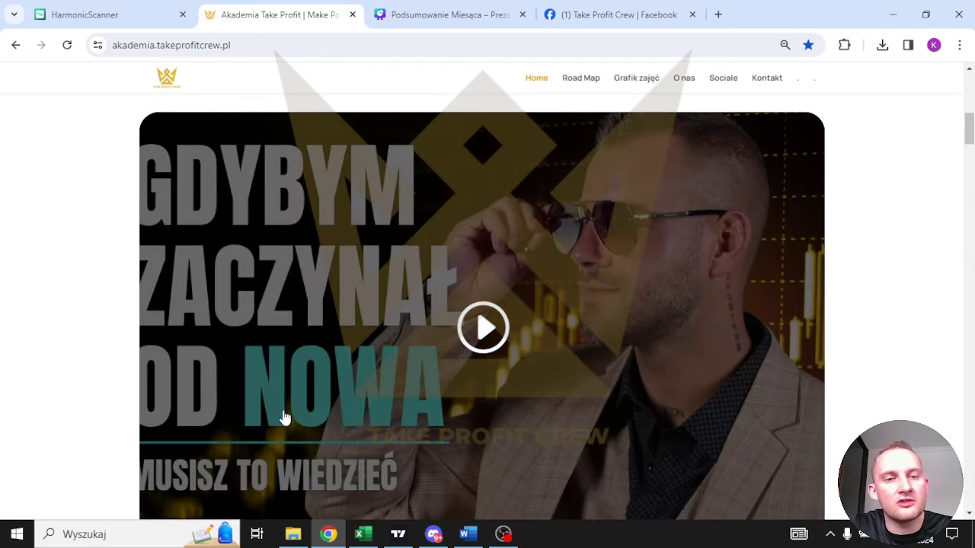
pyautogui.scroll(-2, 464, 414)
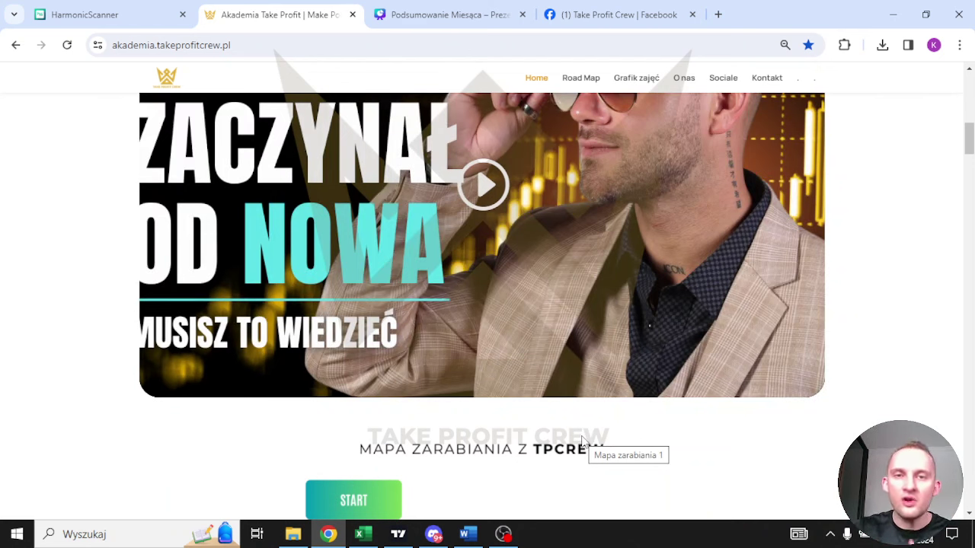
pyautogui.scroll(-4, 476, 297)
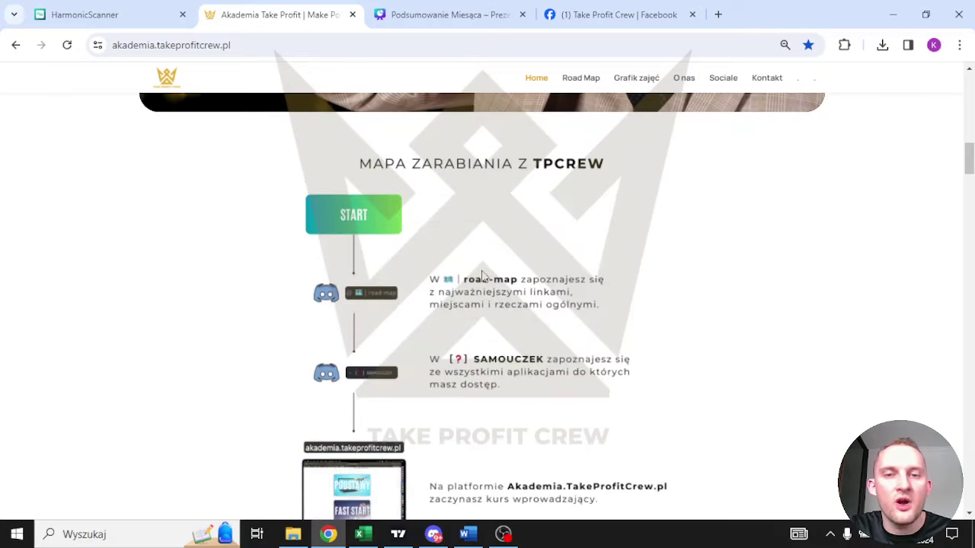
# Go through the rest of the academy home page's earning map and on past the PODSTAWY and FAST START course banners.
pyautogui.scroll(-10, 479, 275)
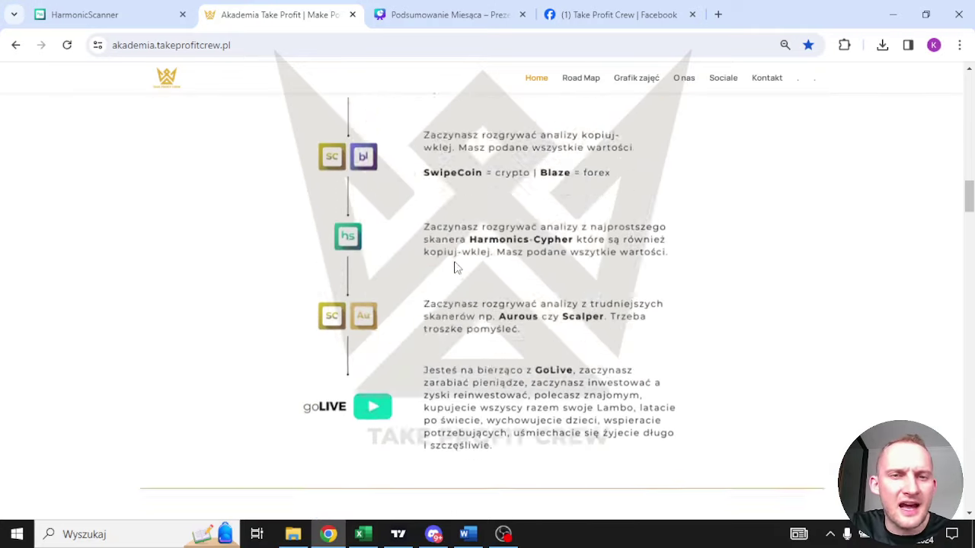
pyautogui.scroll(-6, 457, 266)
pyautogui.scroll(-3, 480, 263)
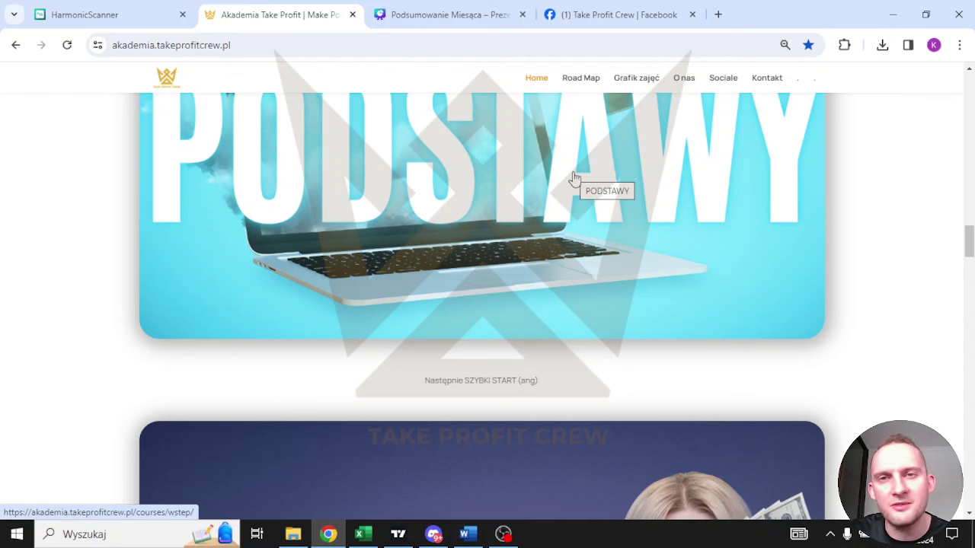
pyautogui.scroll(-2, 731, 240)
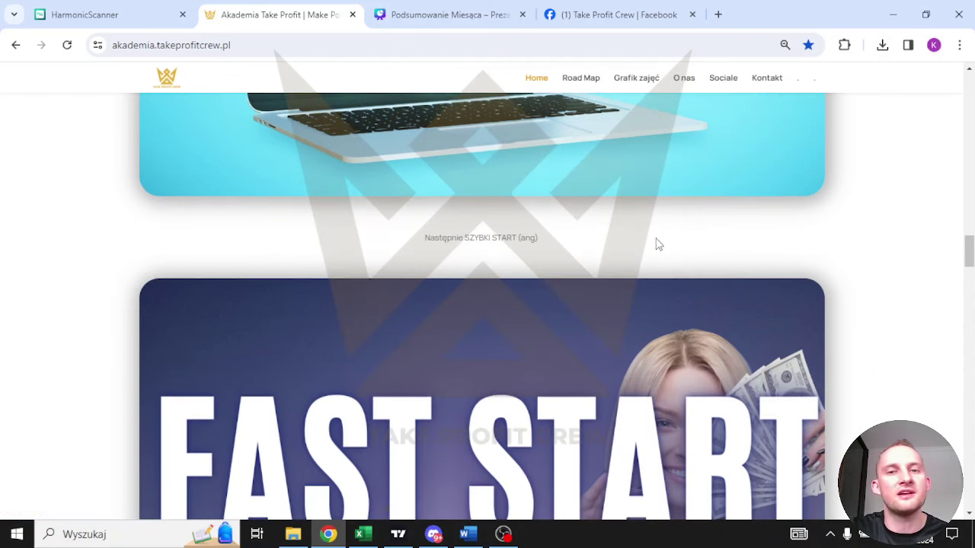
pyautogui.scroll(-7, 609, 247)
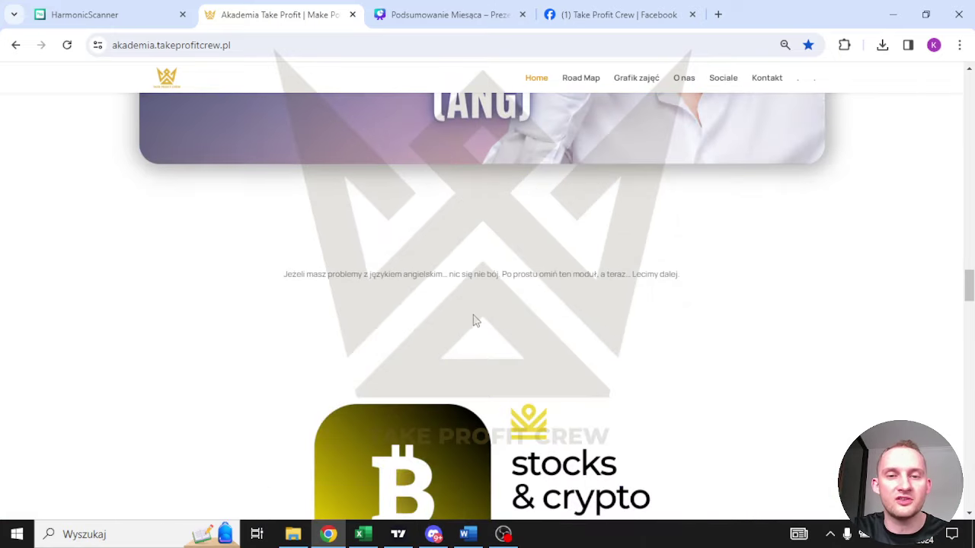
# Show the stocks & crypto, foreign exchange, SKANERY, TRADING and INWESTYCJE course banners, then close the Akademia Take Profit tab.
pyautogui.scroll(-4, 499, 351)
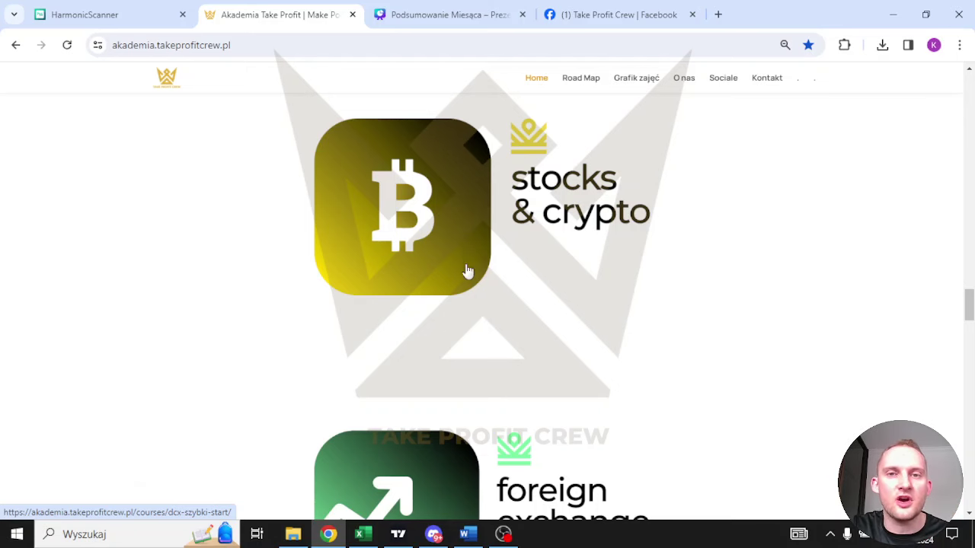
pyautogui.scroll(-8, 460, 271)
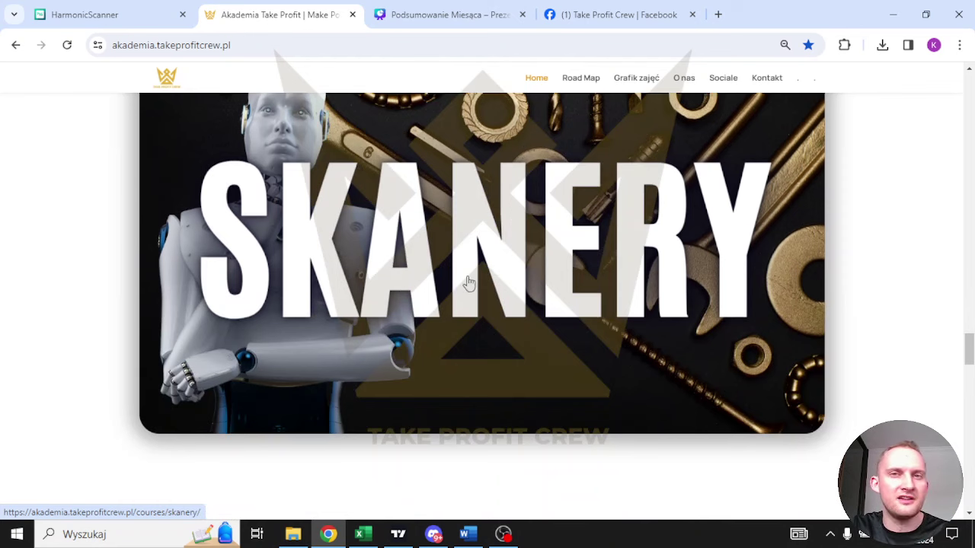
pyautogui.scroll(-4, 476, 289)
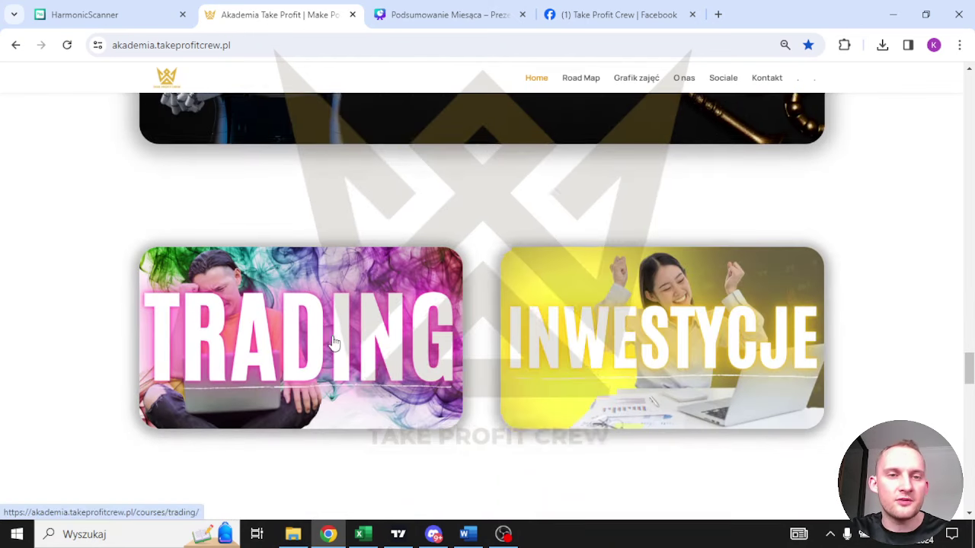
pyautogui.scroll(-1, 312, 295)
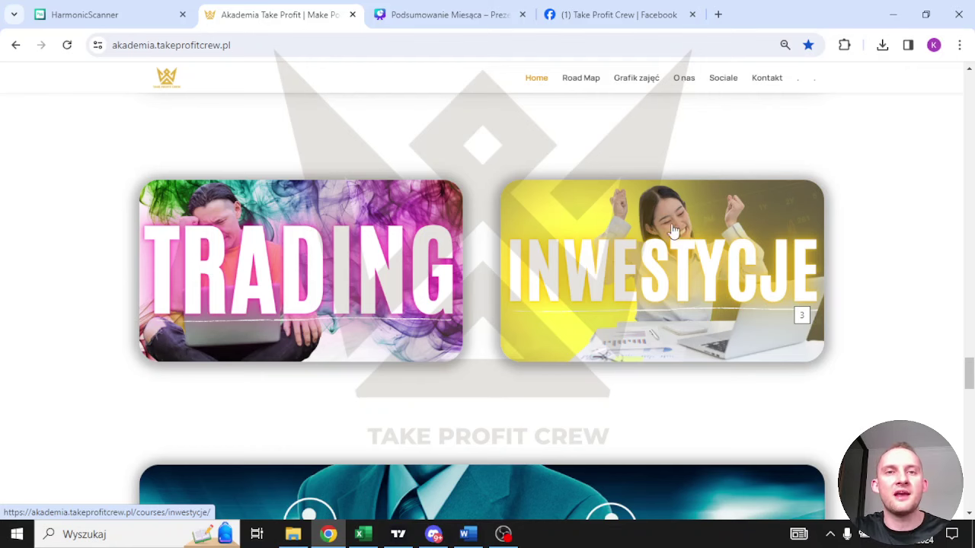
pyautogui.scroll(6, 801, 315)
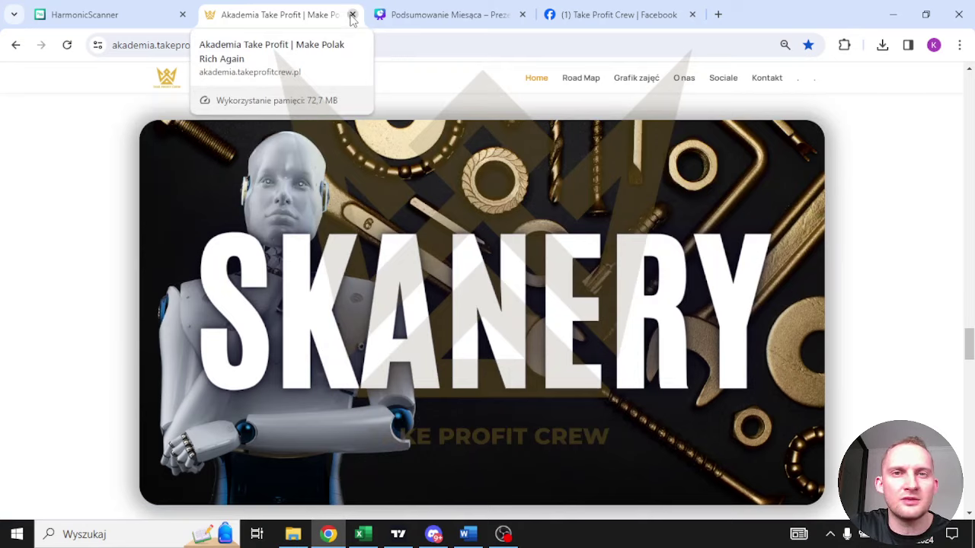
pyautogui.click(352, 15)
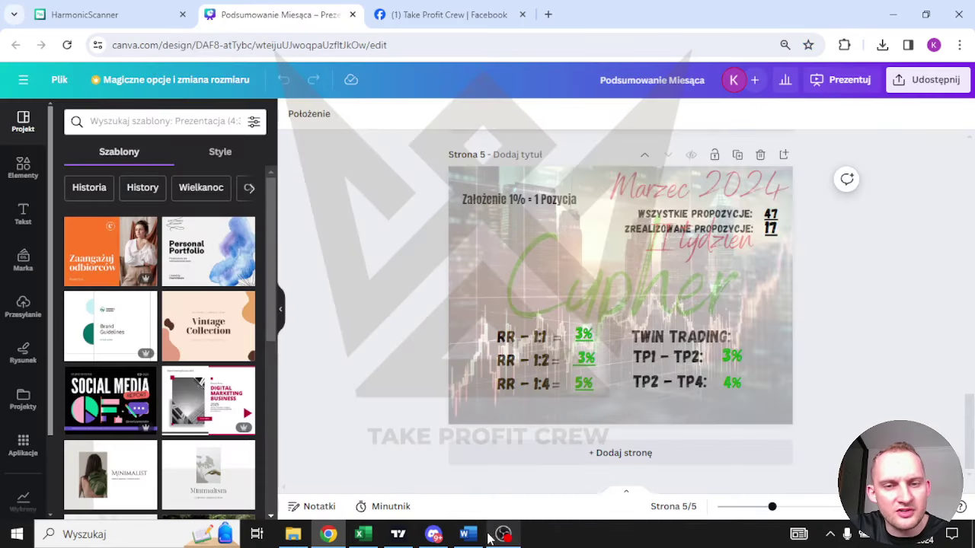
# Switch to Discord and look through the harmonic-cypher channel back to the 14.03.2024 NEW CYPHER IDEAS post, then return to the newest messages.
pyautogui.click(433, 535)
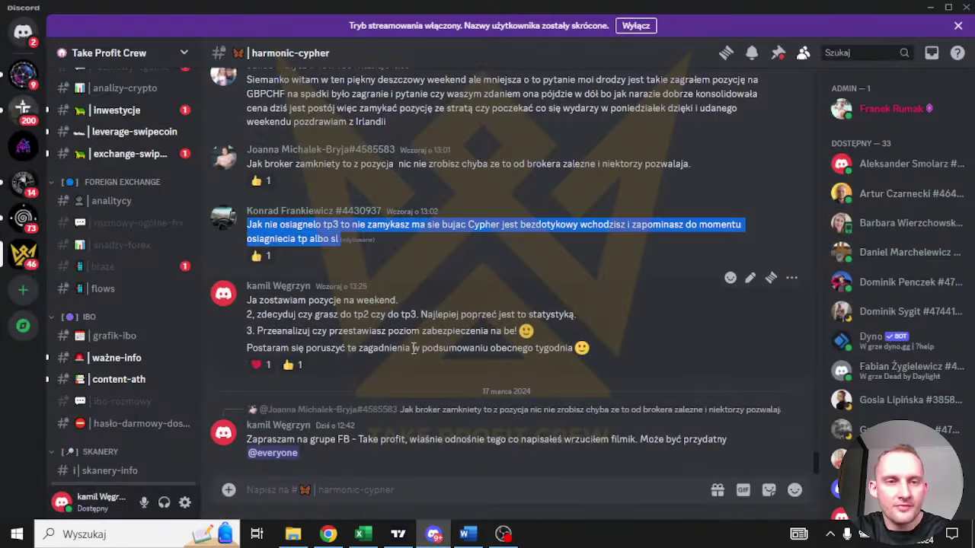
pyautogui.scroll(20, 473, 346)
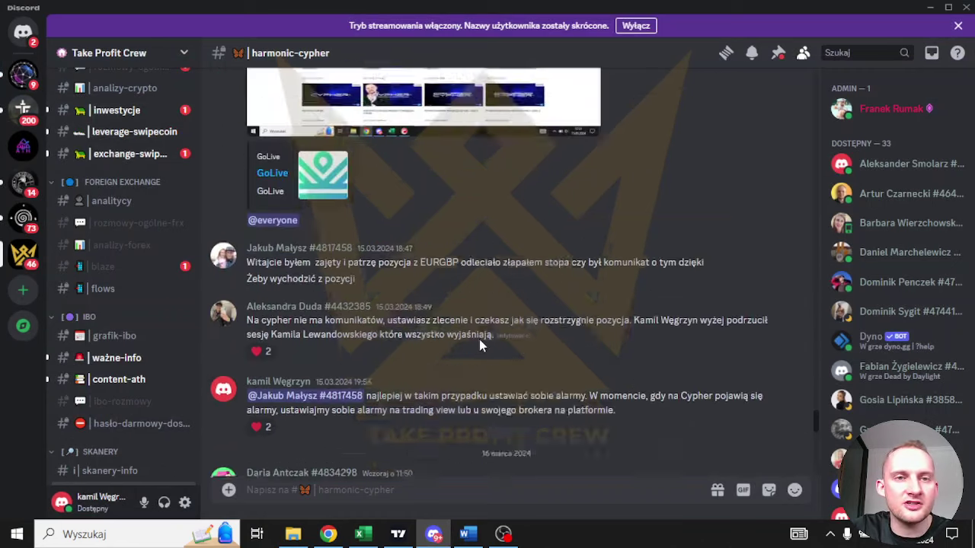
pyautogui.scroll(15, 465, 354)
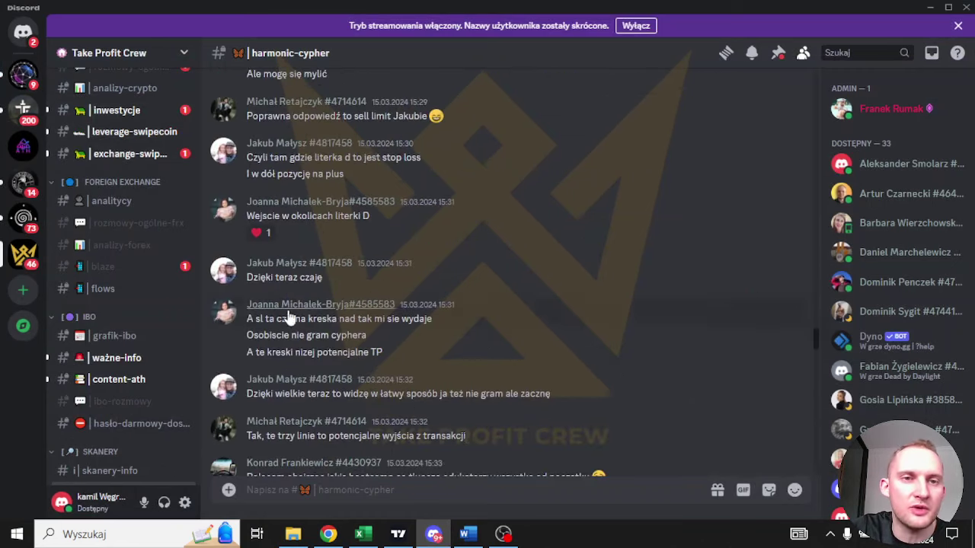
pyautogui.scroll(15, 339, 274)
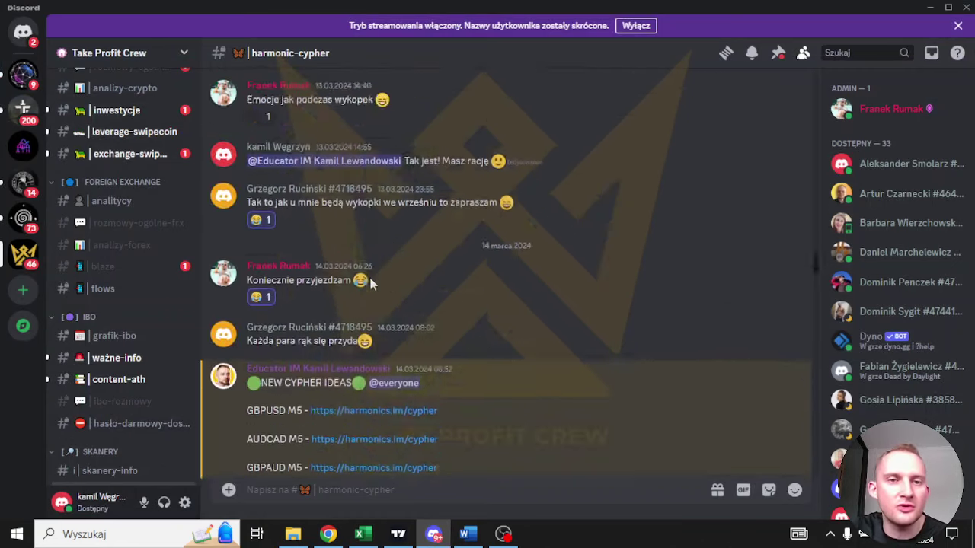
pyautogui.scroll(-15, 463, 315)
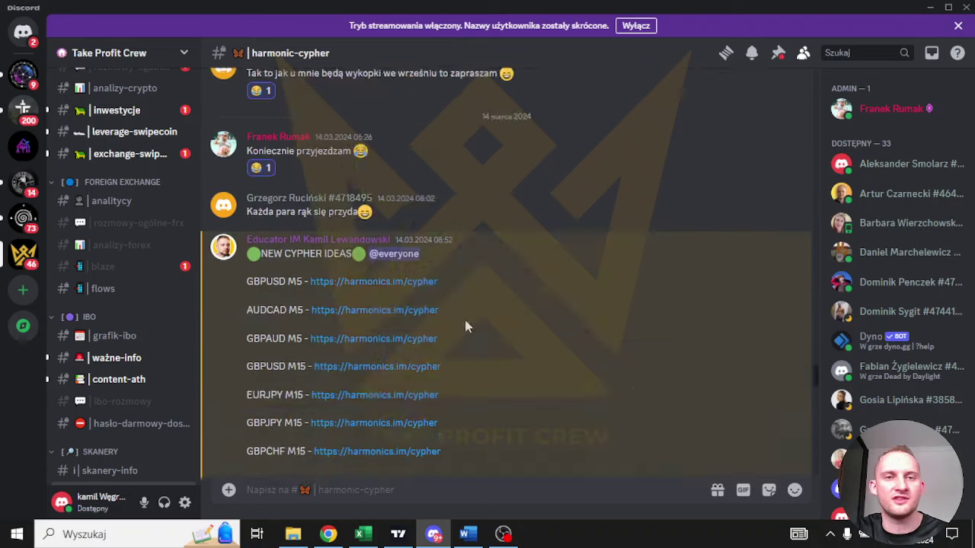
pyautogui.scroll(-15, 481, 344)
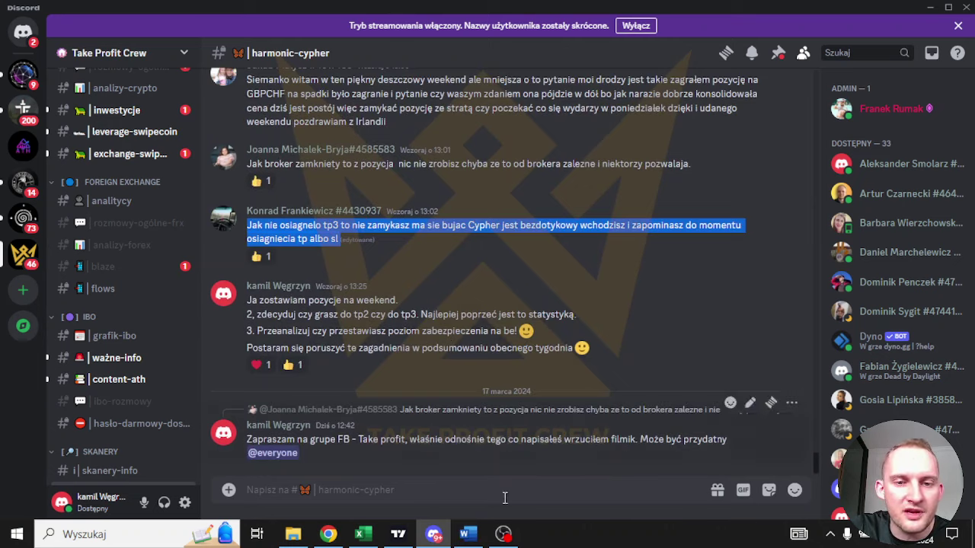
# Switch to the question list in Word and point out question 1 about the EURGBP position by highlighting its text.
pyautogui.click(467, 534)
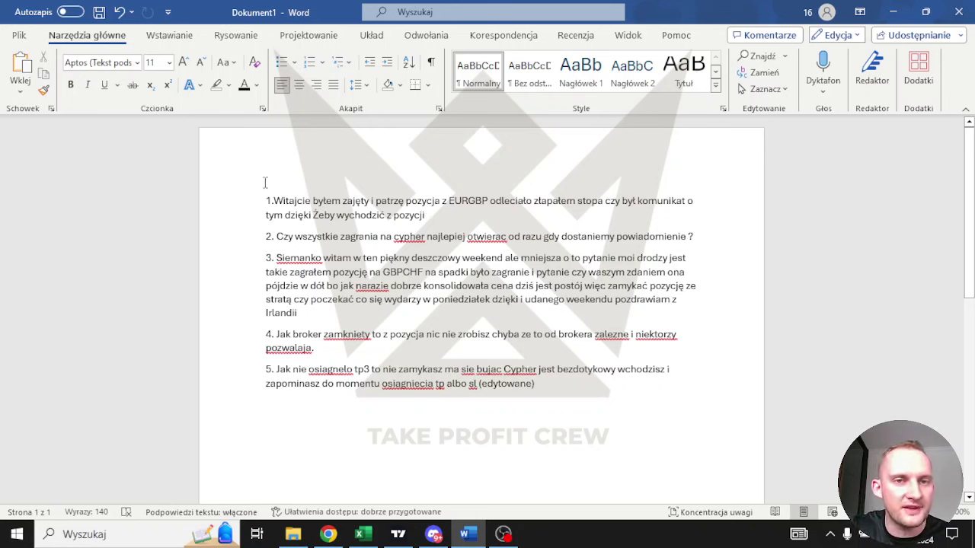
pyautogui.tripleClick(428, 215)
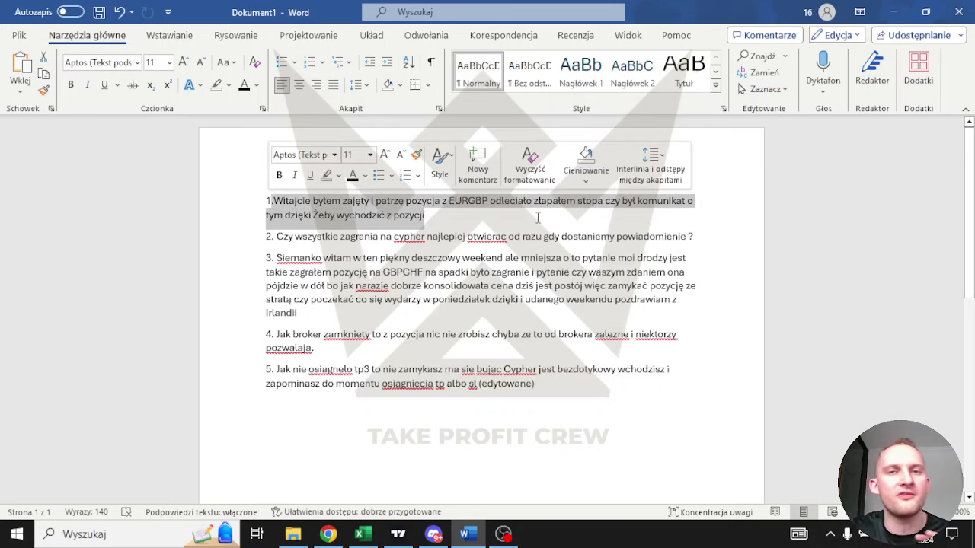
pyautogui.click(428, 215)
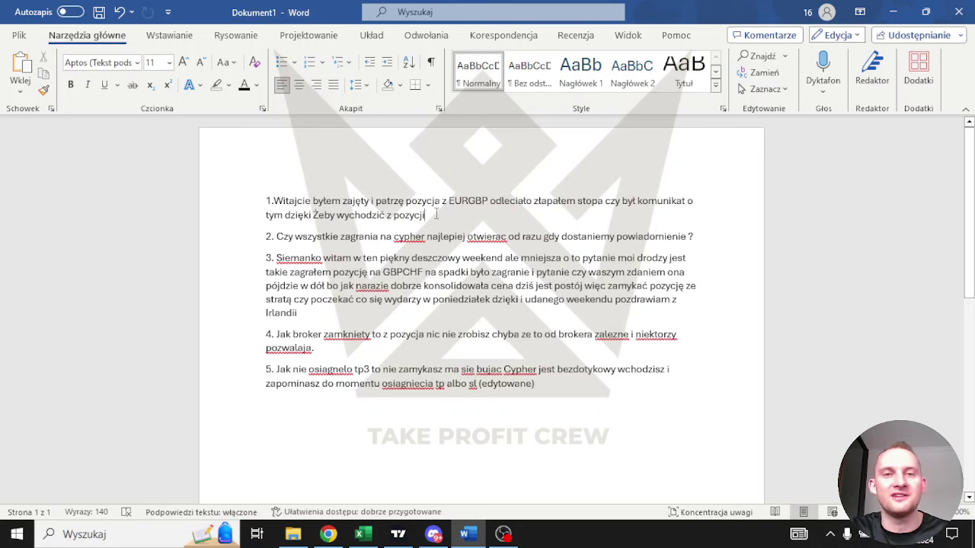
pyautogui.moveTo(442, 216); pyautogui.dragTo(274, 201)
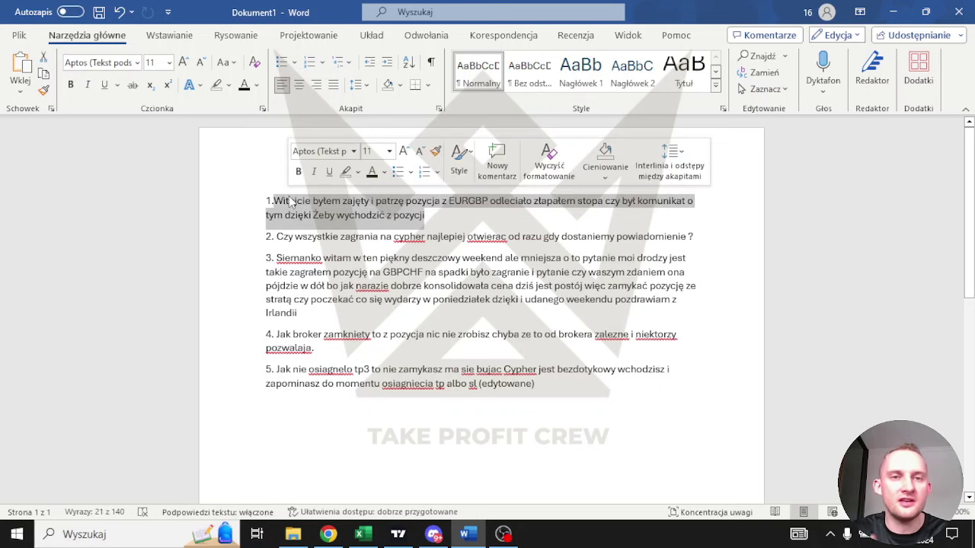
pyautogui.click(472, 222)
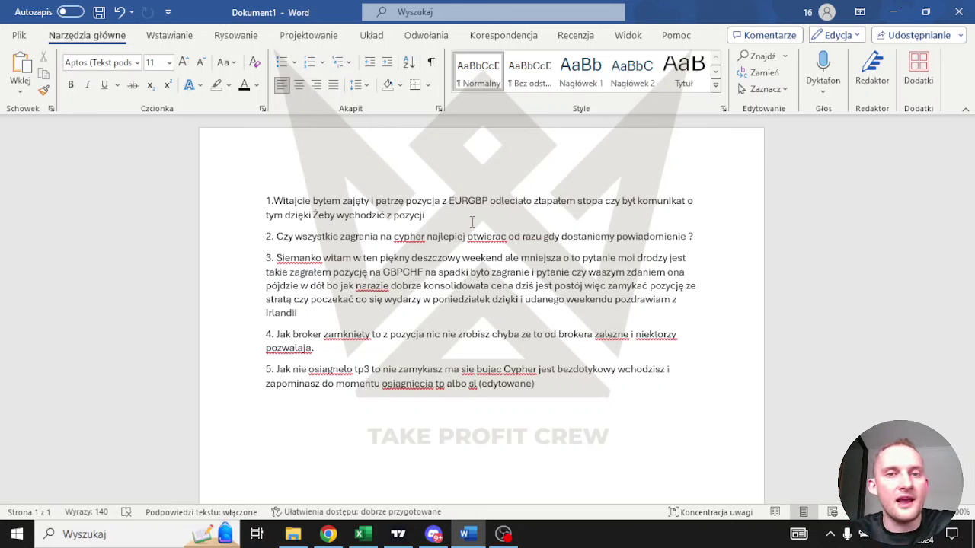
pyautogui.moveTo(455, 217); pyautogui.dragTo(260, 197)
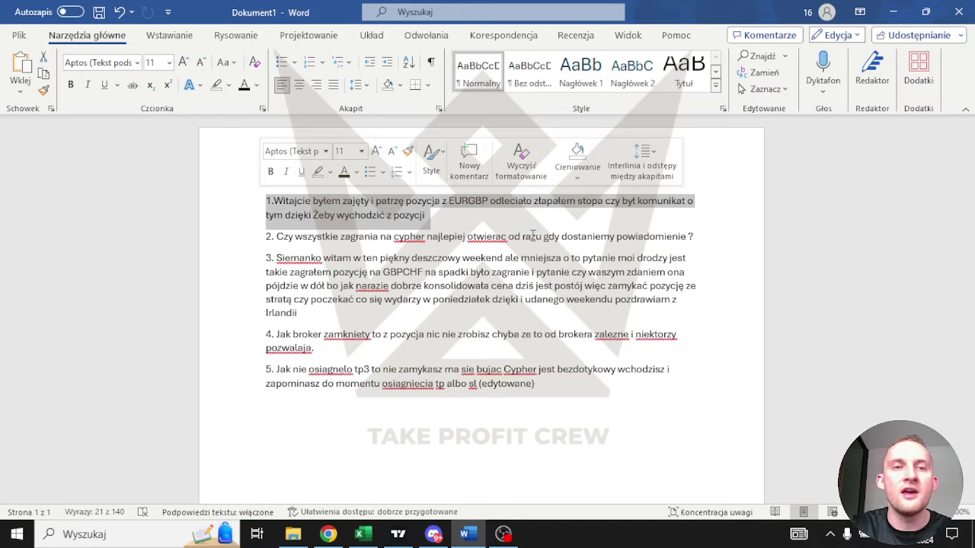
# Glance at the HarmonicScanner GBPCHF chart and the Canva monthly summary in Chrome, then return to Word and highlight question 1 again.
pyautogui.click(327, 534)
pyautogui.click(118, 14)
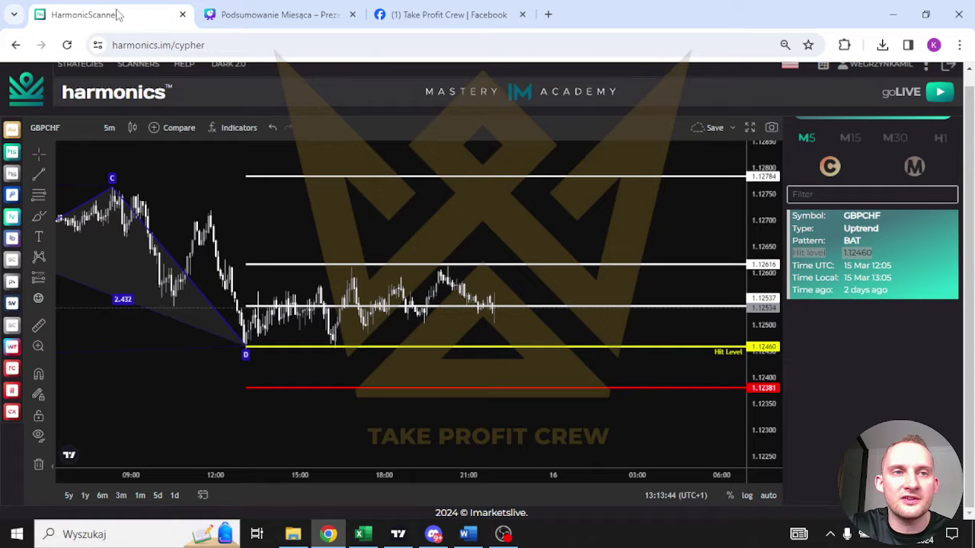
pyautogui.click(270, 14)
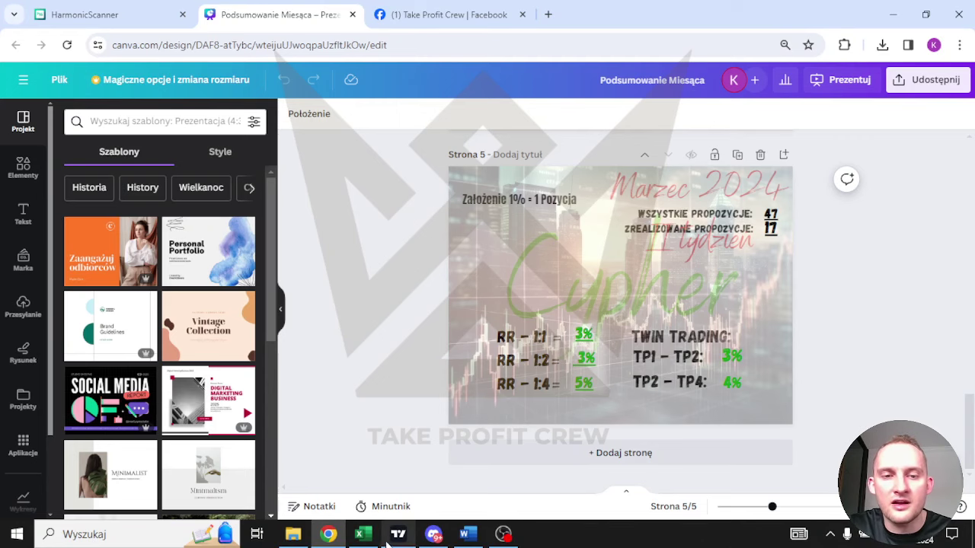
pyautogui.click(467, 534)
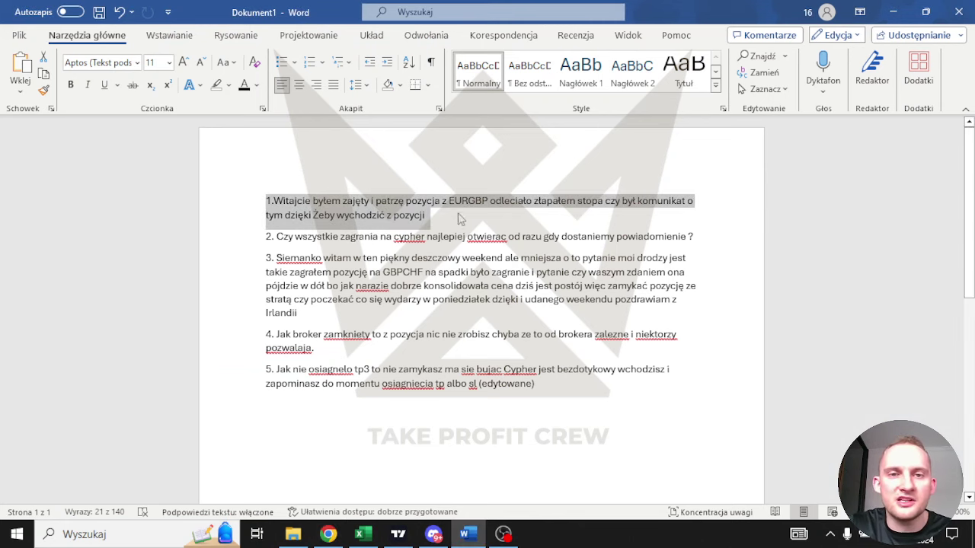
pyautogui.click(461, 220)
pyautogui.moveTo(451, 215); pyautogui.dragTo(268, 201)
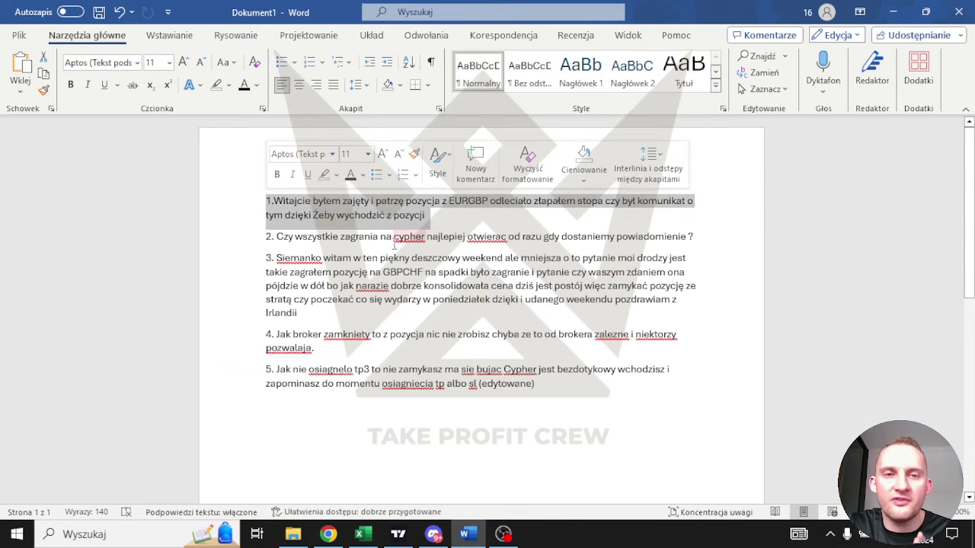
# Point out question 2 about opening Cypher trades right away by highlighting it, then highlight its closing word "powiadomienie".
pyautogui.moveTo(276, 236); pyautogui.dragTo(696, 237)
pyautogui.click(712, 257)
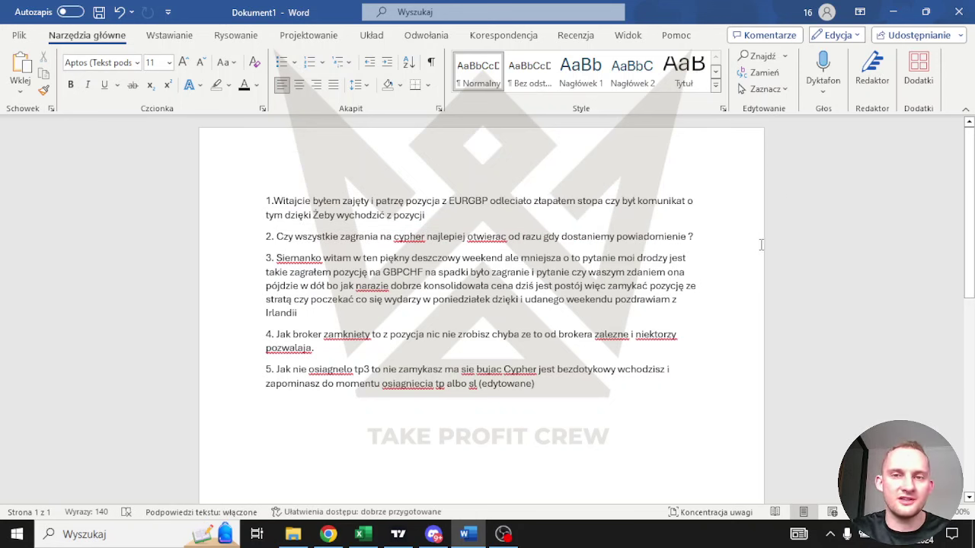
pyautogui.moveTo(694, 237); pyautogui.dragTo(617, 238)
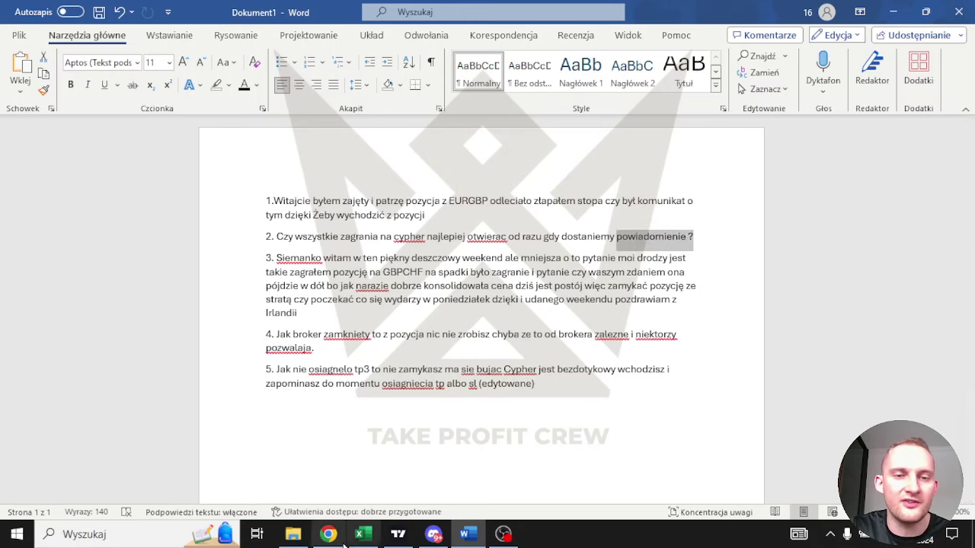
# Refer to the GBPCHF chart in HarmonicScanner and the PODSUMOWANIE! sheet in Excel, then return to the Word questions.
pyautogui.click(328, 534)
pyautogui.click(106, 15)
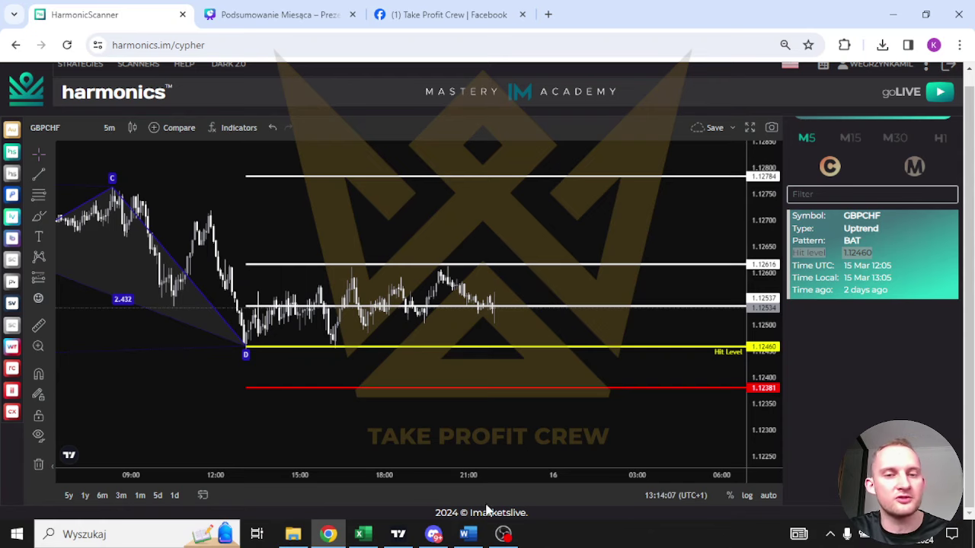
pyautogui.click(363, 534)
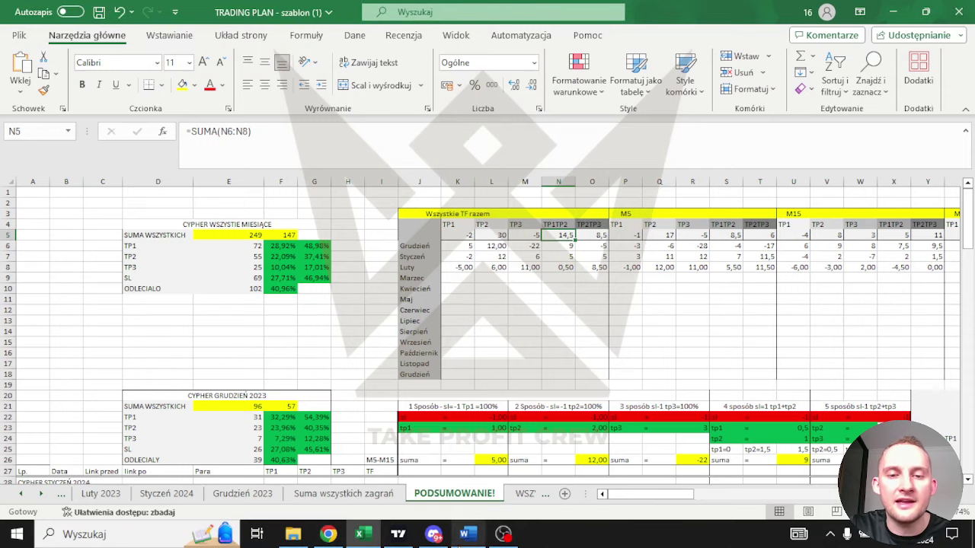
pyautogui.click(466, 534)
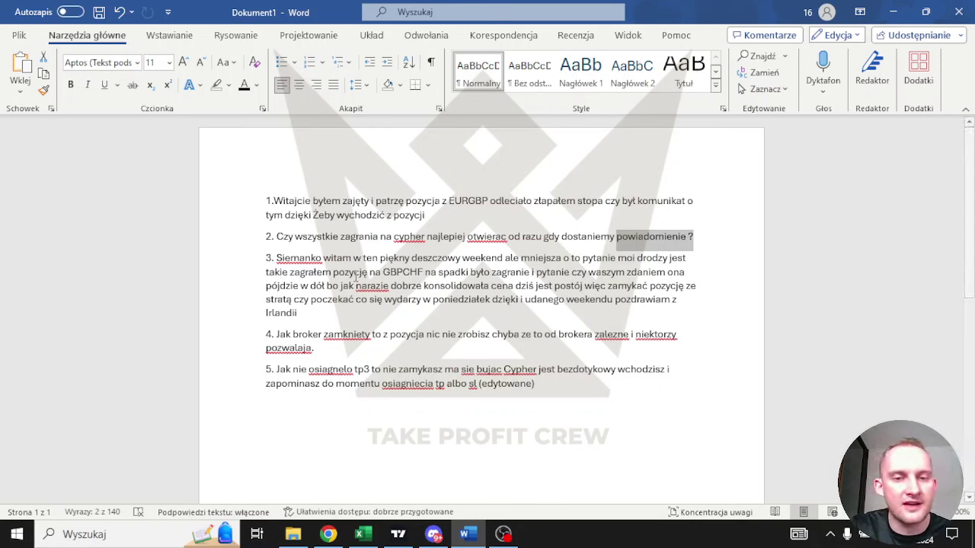
# Switch to the TRADING PLAN workbook in Excel and go back through the monthly sheets to Marzec 2024.
pyautogui.click(361, 533)
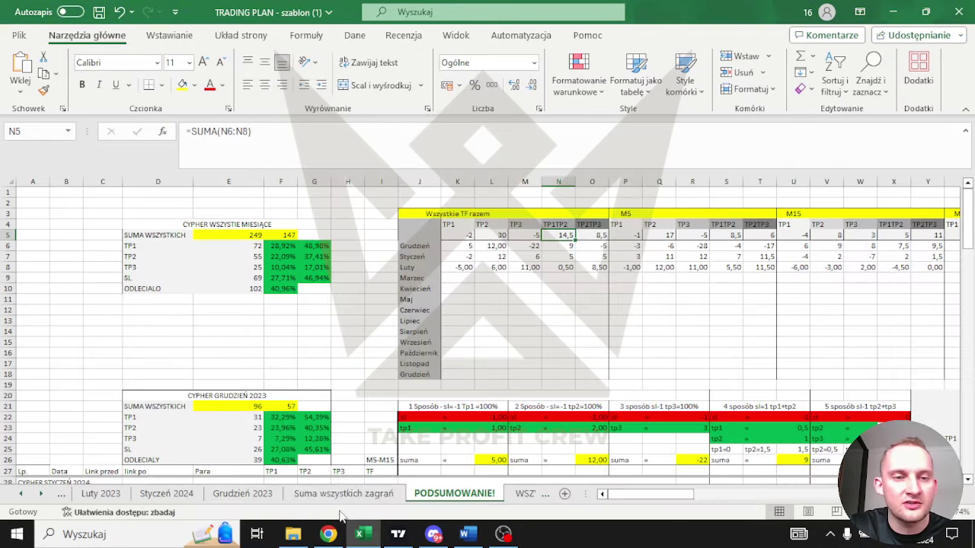
pyautogui.click(261, 495)
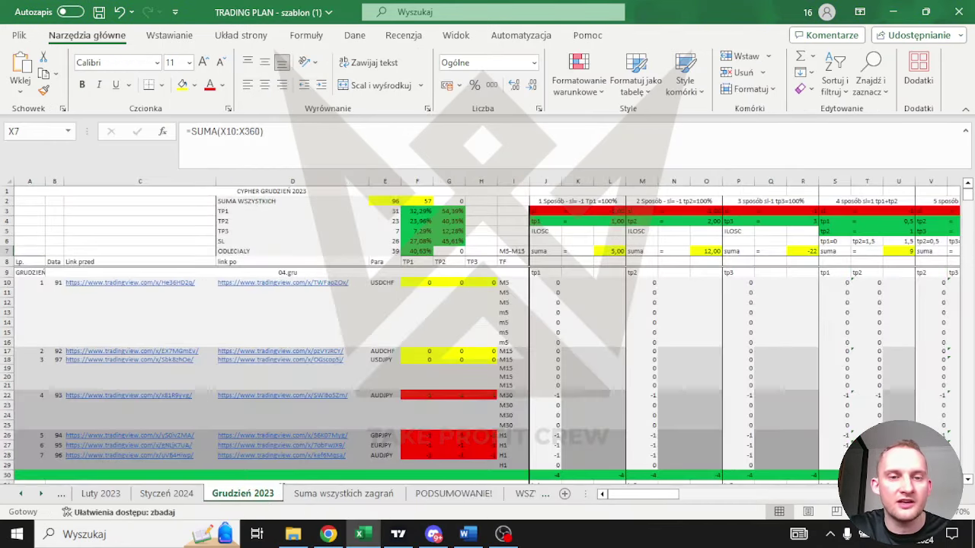
pyautogui.click(173, 494)
pyautogui.click(85, 494)
pyautogui.click(20, 494)
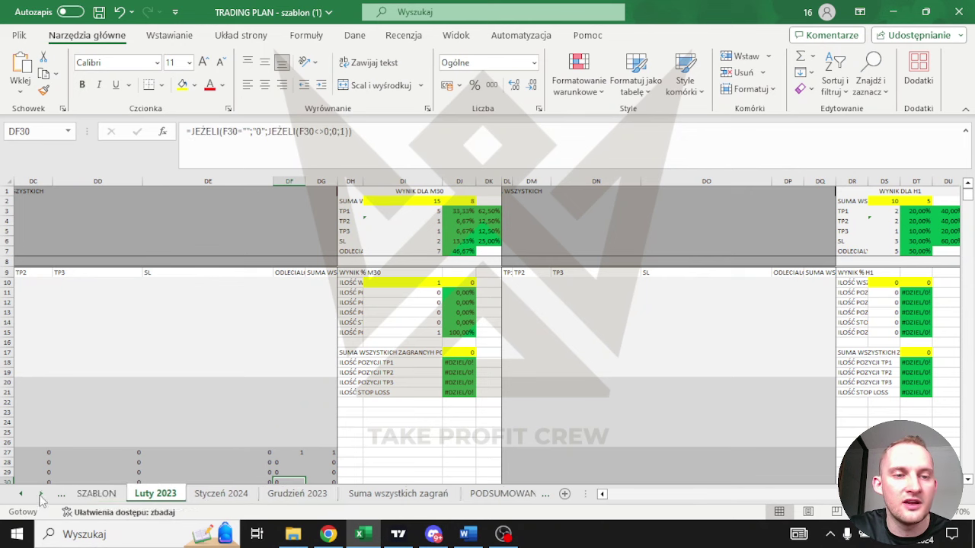
pyautogui.click(98, 494)
pyautogui.click(21, 494)
pyautogui.click(86, 495)
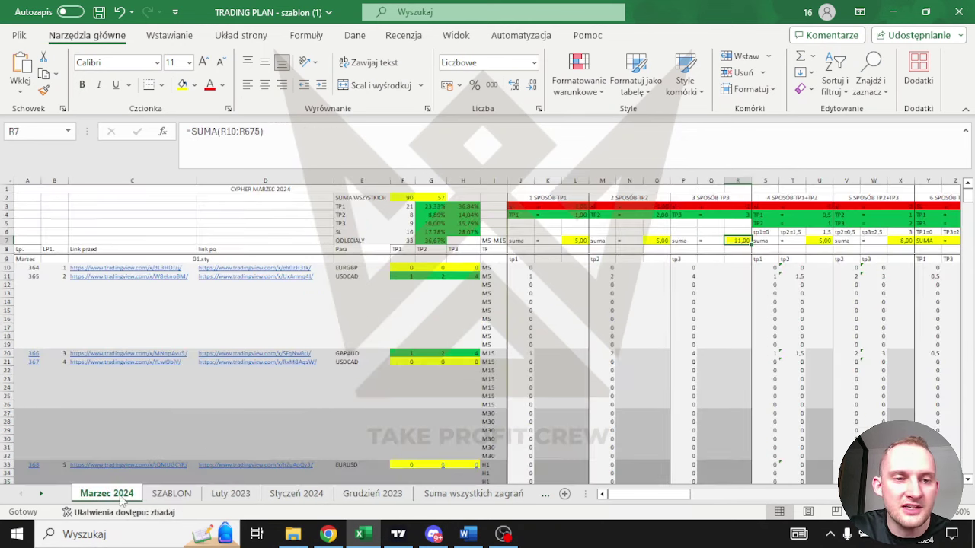
# Glance at the Word questions, then review the Marzec 2024 trade entries in the TRADING PLAN workbook down to the 15.mar section.
pyautogui.click(466, 534)
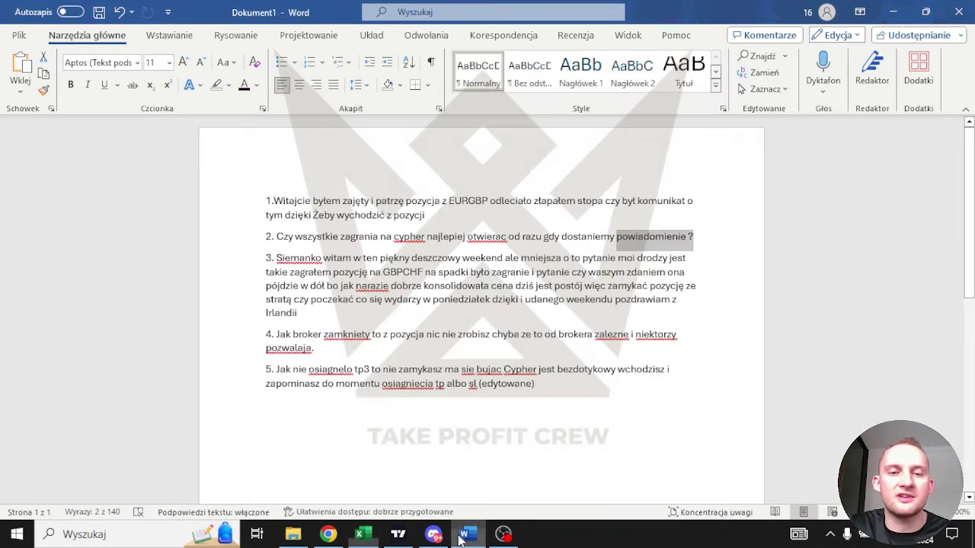
pyautogui.click(362, 534)
pyautogui.scroll(-10, 145, 438)
pyautogui.scroll(-20, 144, 434)
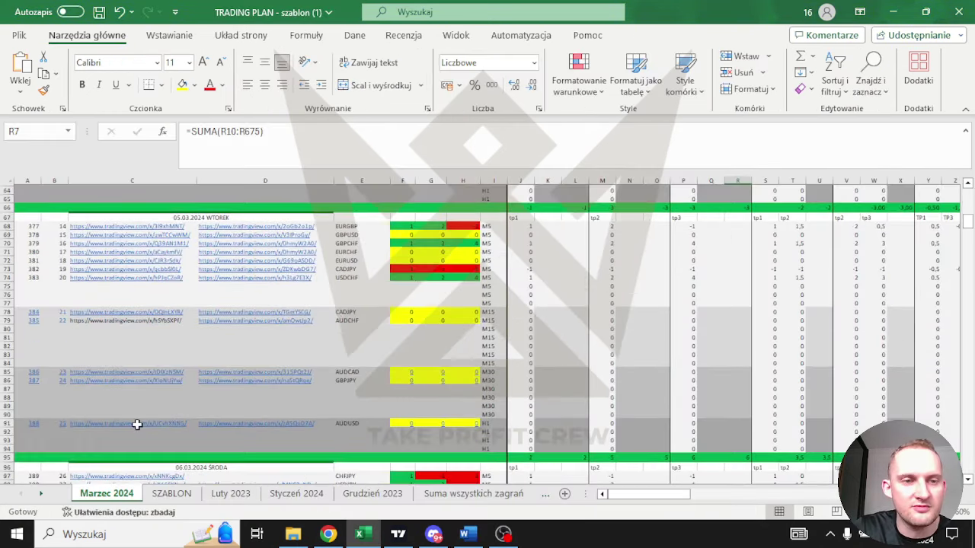
pyautogui.scroll(-20, 135, 413)
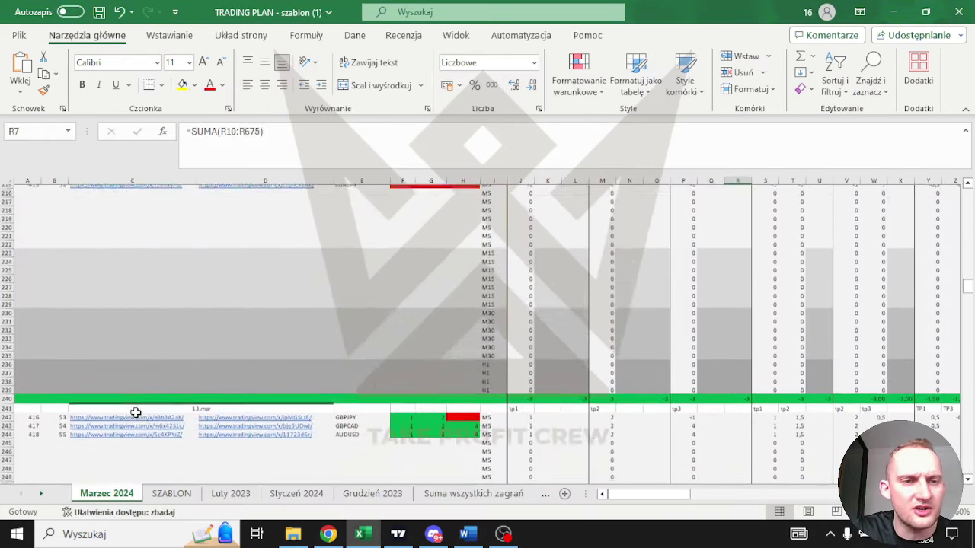
pyautogui.scroll(-10, 134, 411)
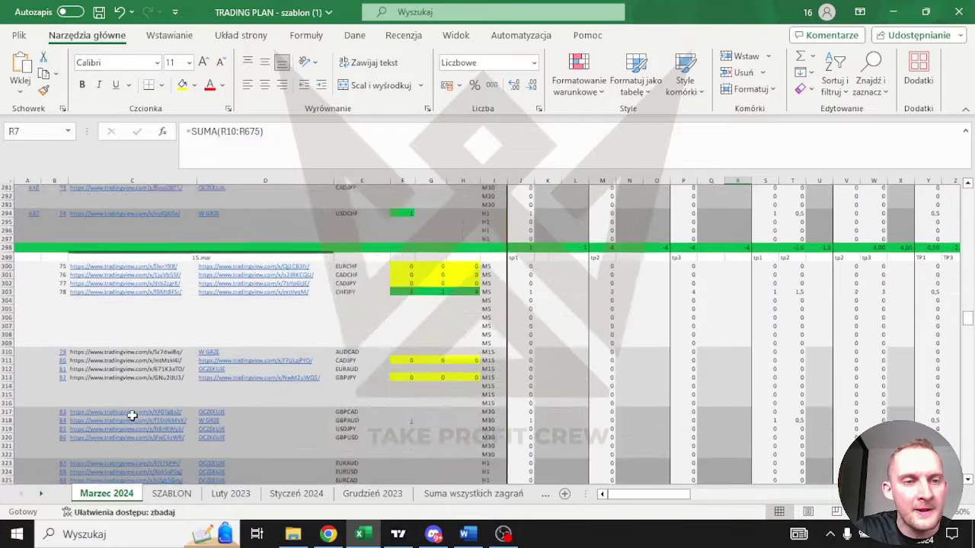
pyautogui.scroll(6, 81, 365)
pyautogui.scroll(1, 55, 285)
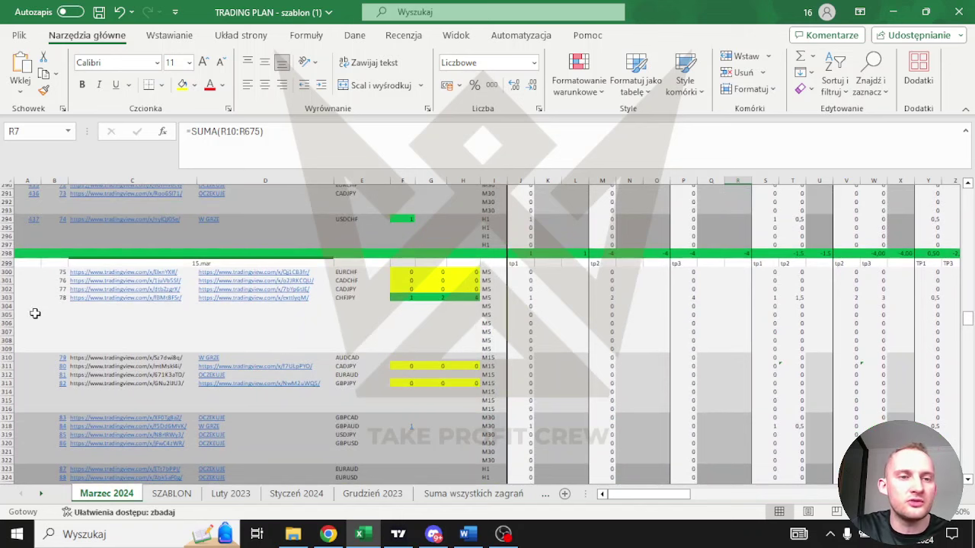
pyautogui.scroll(-3, 61, 426)
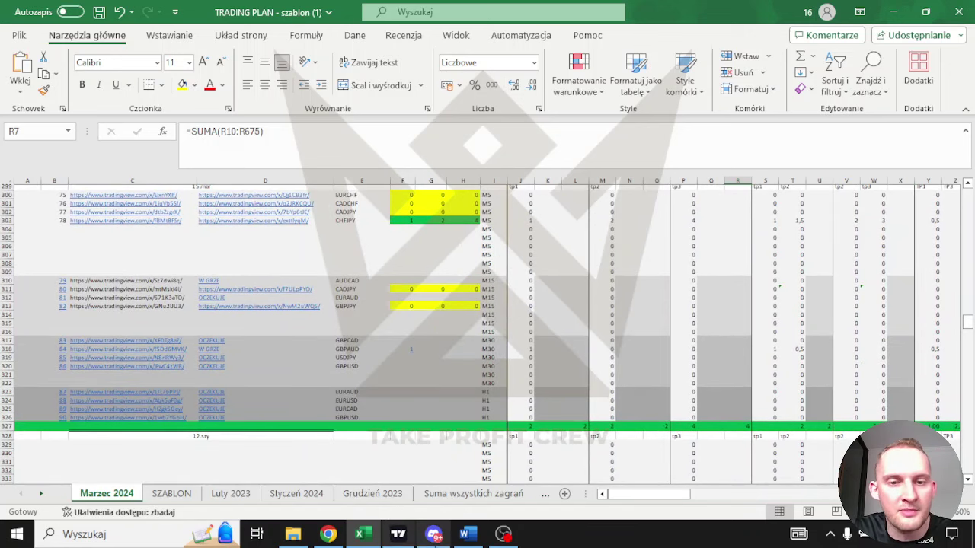
# Switch to the Word question list and point out question 4 about the closed broker by highlighting it, then clear the highlight.
pyautogui.click(397, 534)
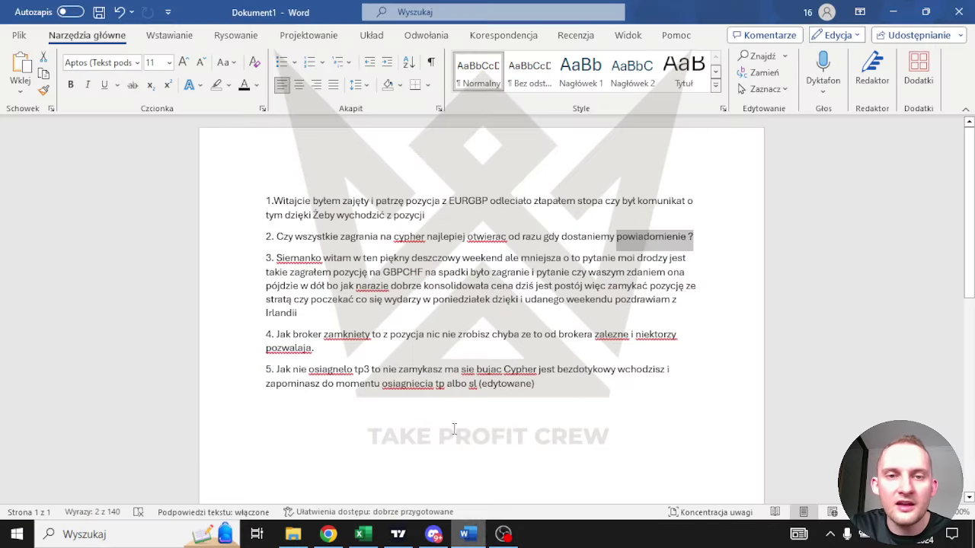
pyautogui.click(467, 534)
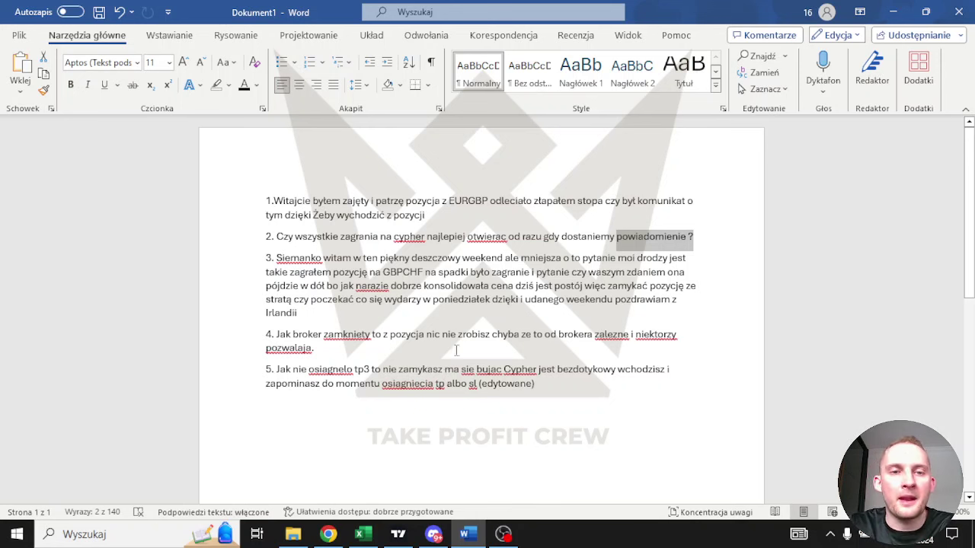
pyautogui.doubleClick(527, 368)
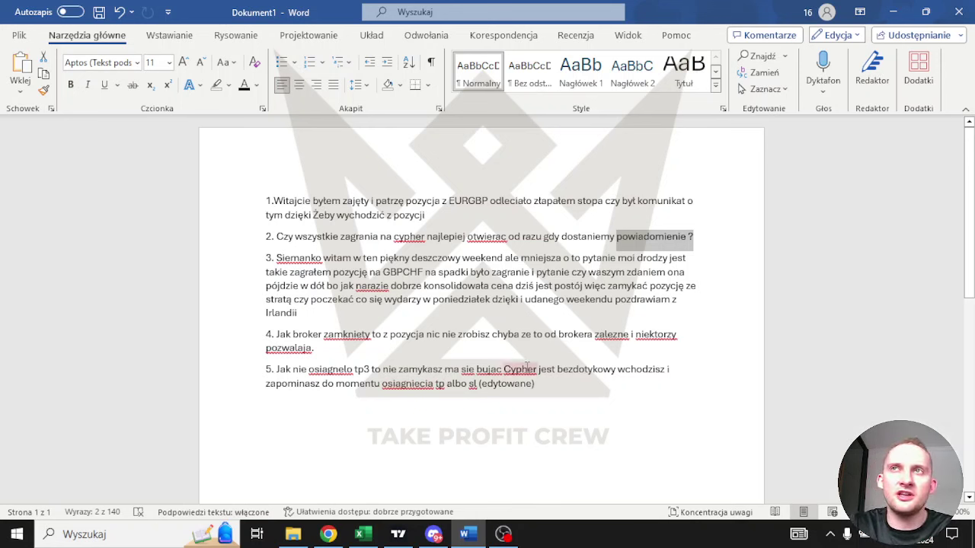
pyautogui.click(526, 383)
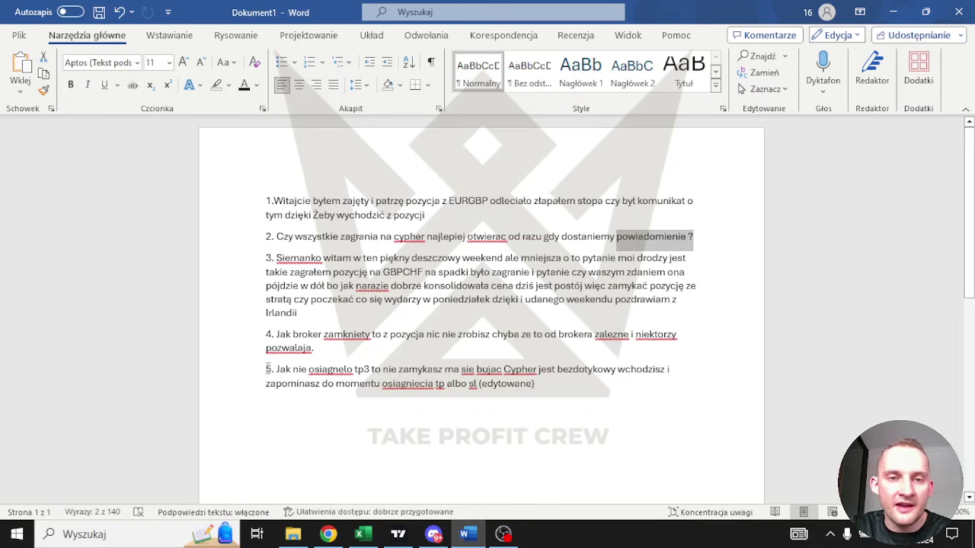
pyautogui.moveTo(278, 333); pyautogui.dragTo(660, 350)
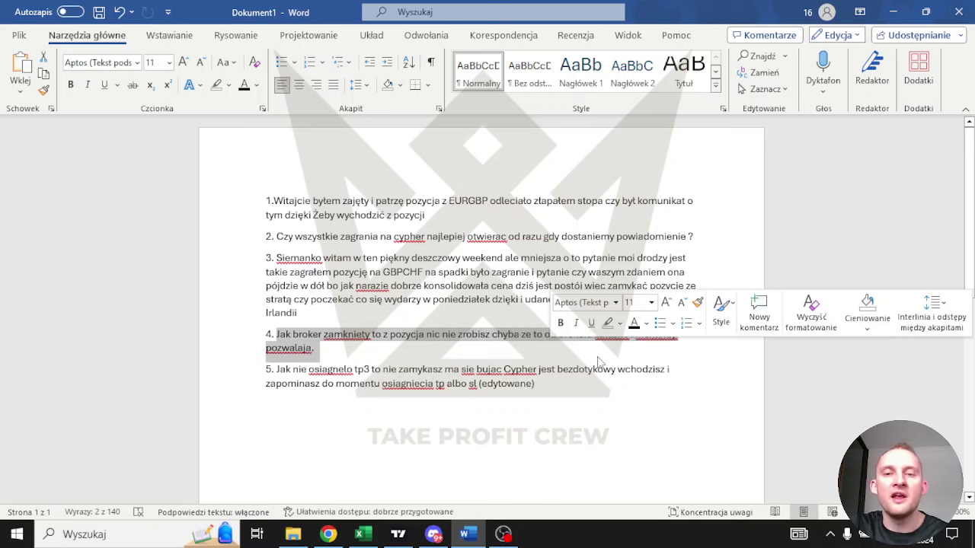
pyautogui.click(525, 364)
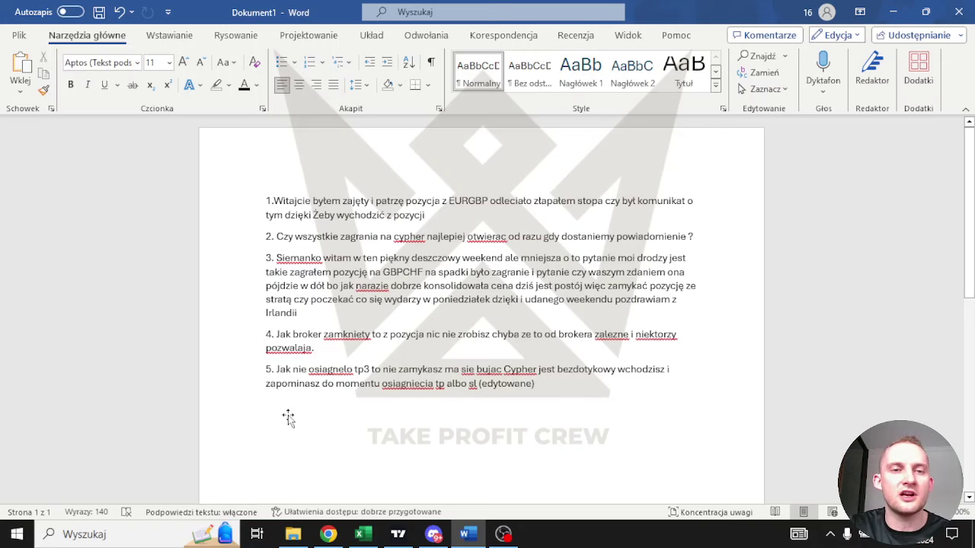
# Switch to the Take Profit Crew Facebook group in Chrome and find the 17 March short film about setting cTrader orders over the weekend.
pyautogui.click(327, 534)
pyautogui.click(472, 15)
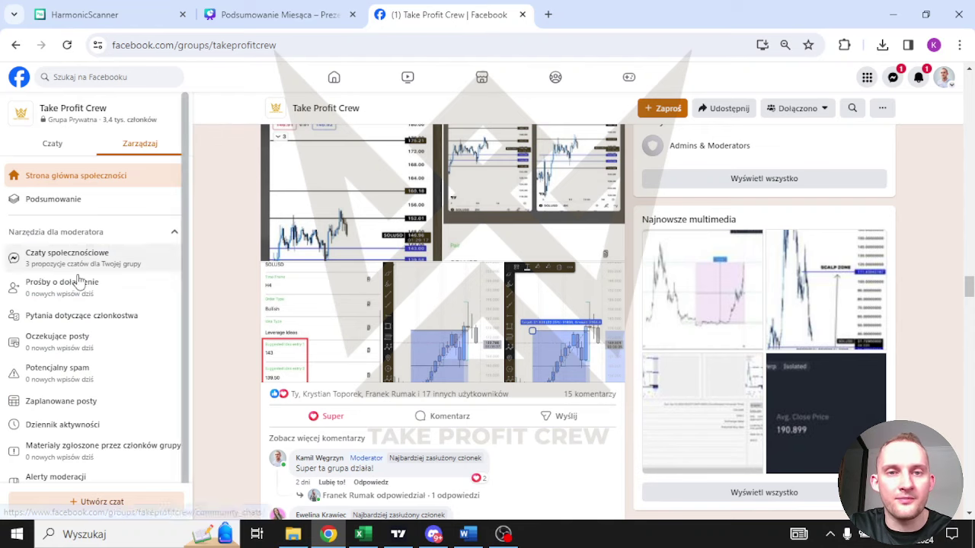
pyautogui.scroll(-5, 468, 357)
pyautogui.scroll(-12, 467, 358)
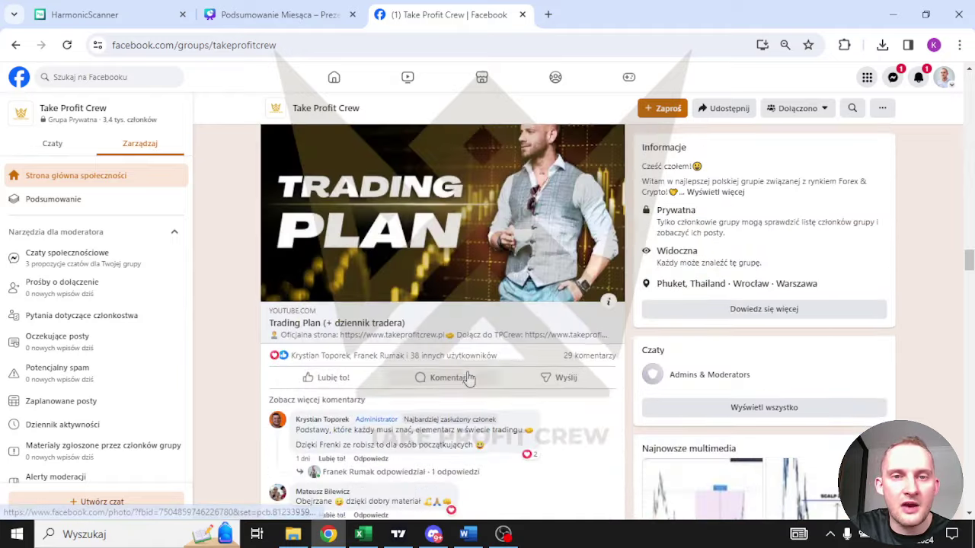
pyautogui.scroll(-15, 469, 381)
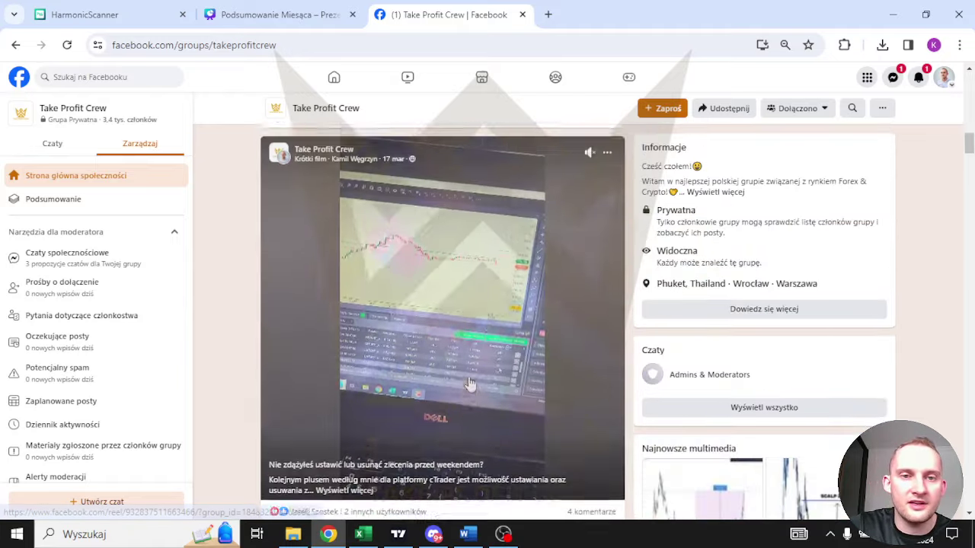
pyautogui.scroll(-4, 466, 345)
pyautogui.scroll(2, 468, 344)
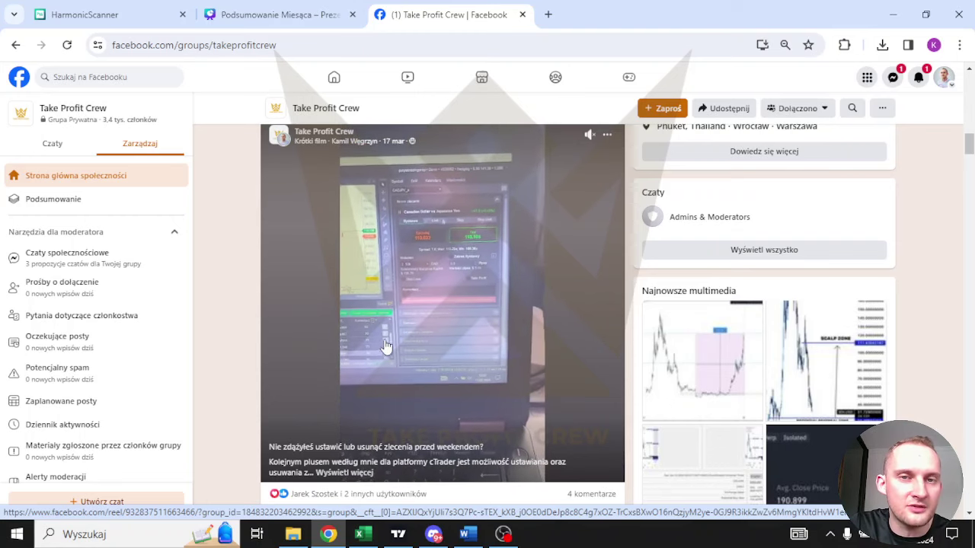
# Return to the Word questions and place the cursor at the start of question 5.
pyautogui.click(467, 534)
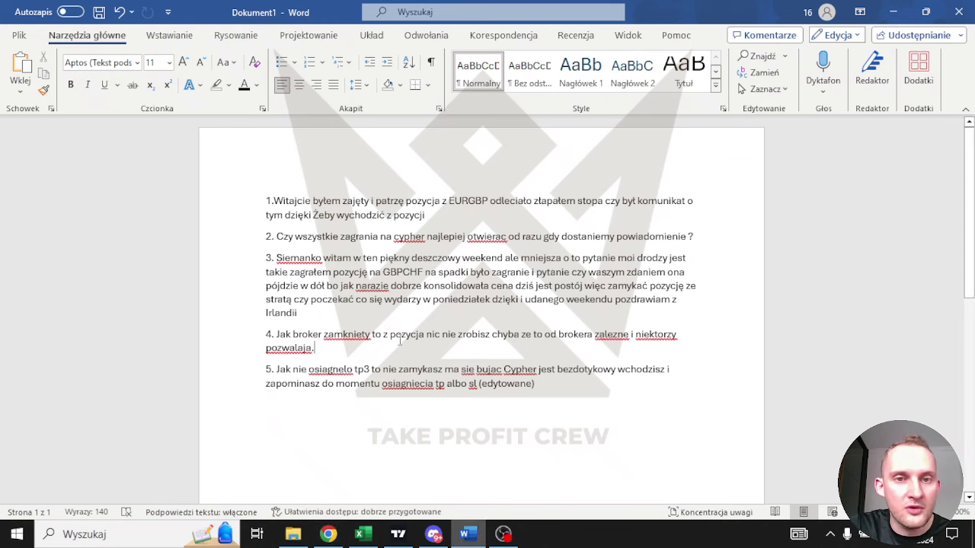
pyautogui.click(264, 371)
pyautogui.click(277, 371)
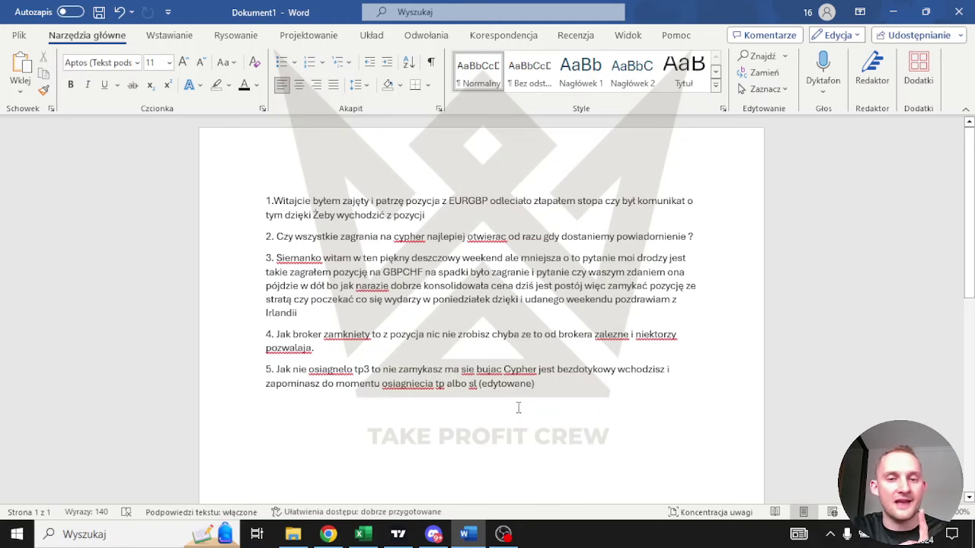
# Switch to Excel, open the Styczeń 2024 sheet and point out the row 7 sums for the TP1, TP2 and TP3 methods.
pyautogui.click(362, 534)
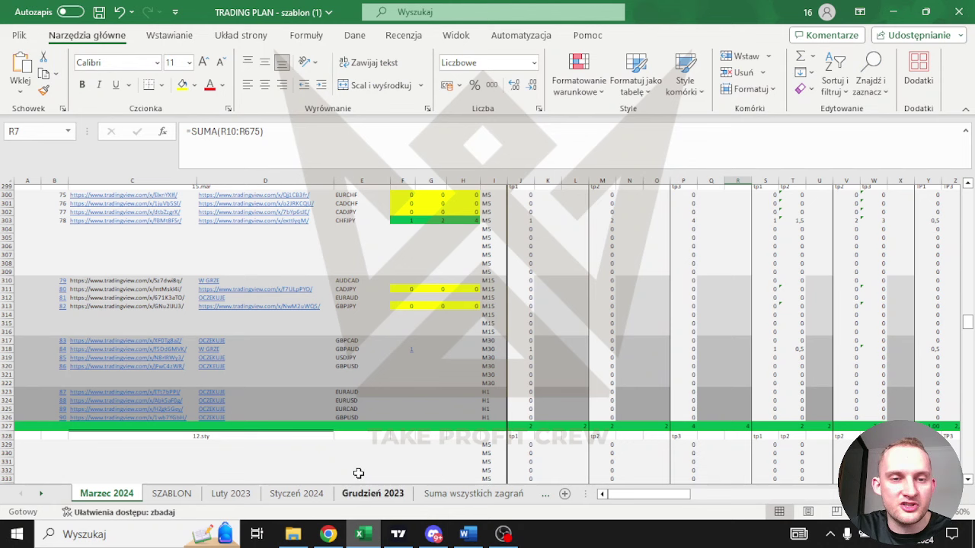
pyautogui.click(185, 489)
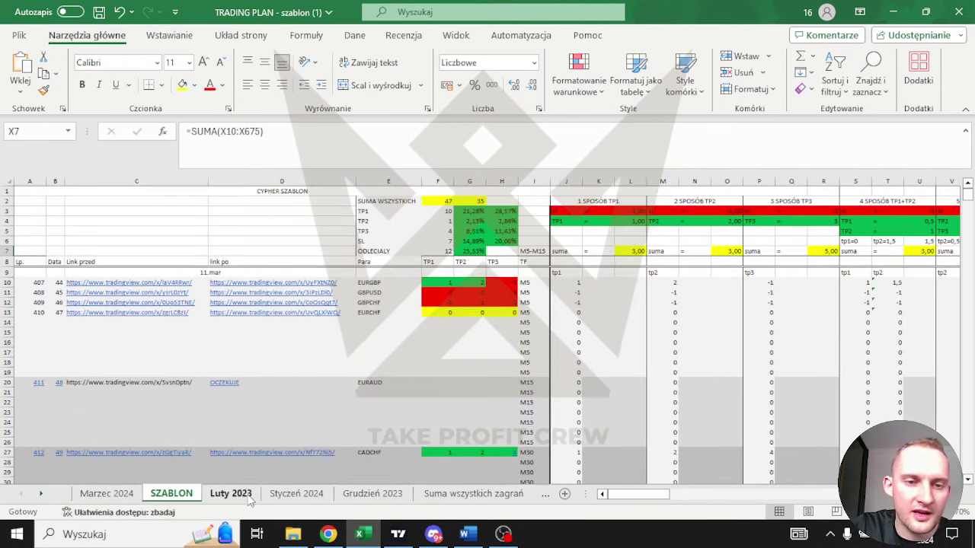
pyautogui.click(297, 493)
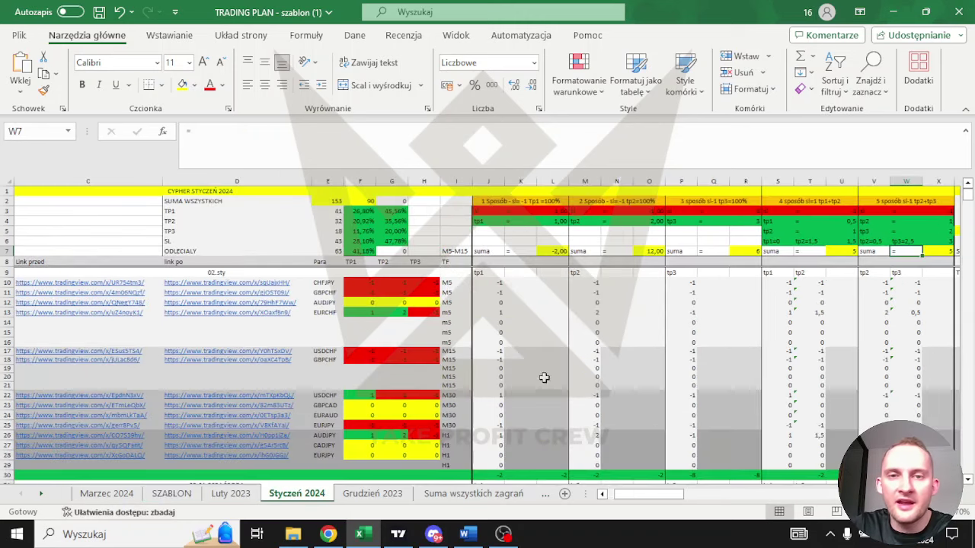
pyautogui.click(552, 250)
pyautogui.click(648, 253)
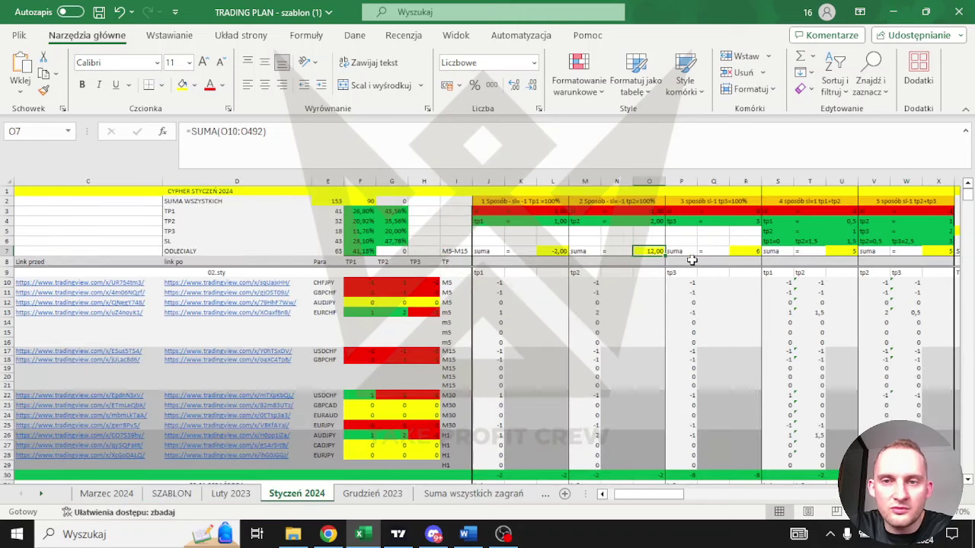
pyautogui.click(743, 252)
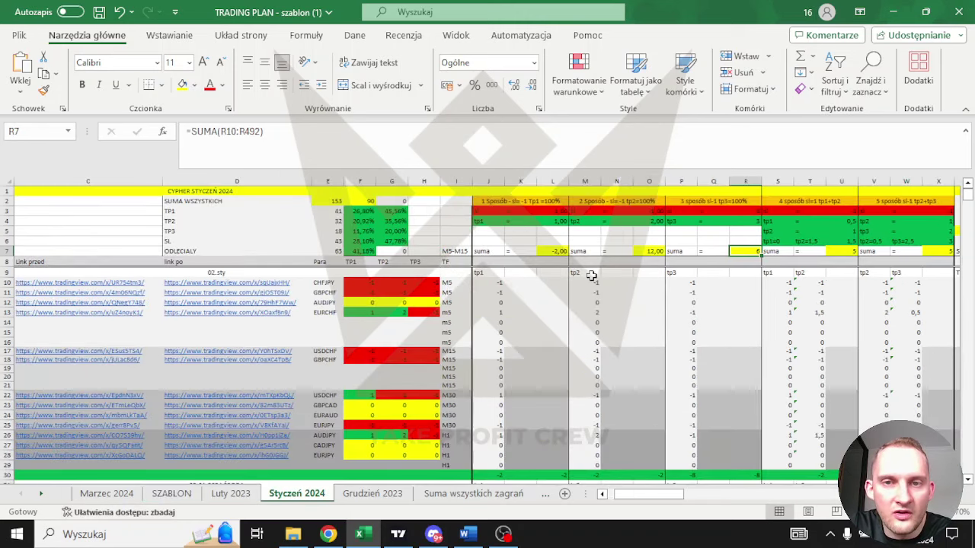
pyautogui.click(551, 250)
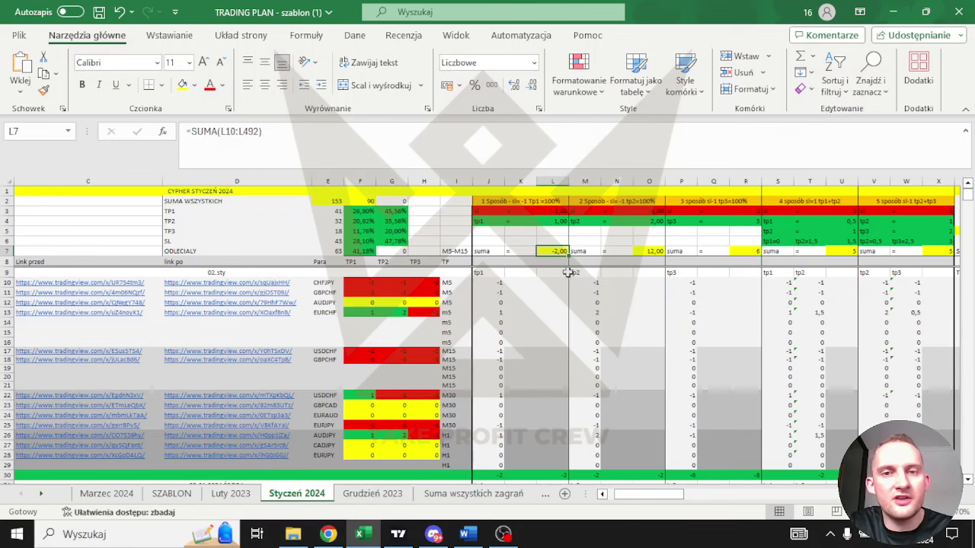
pyautogui.click(651, 251)
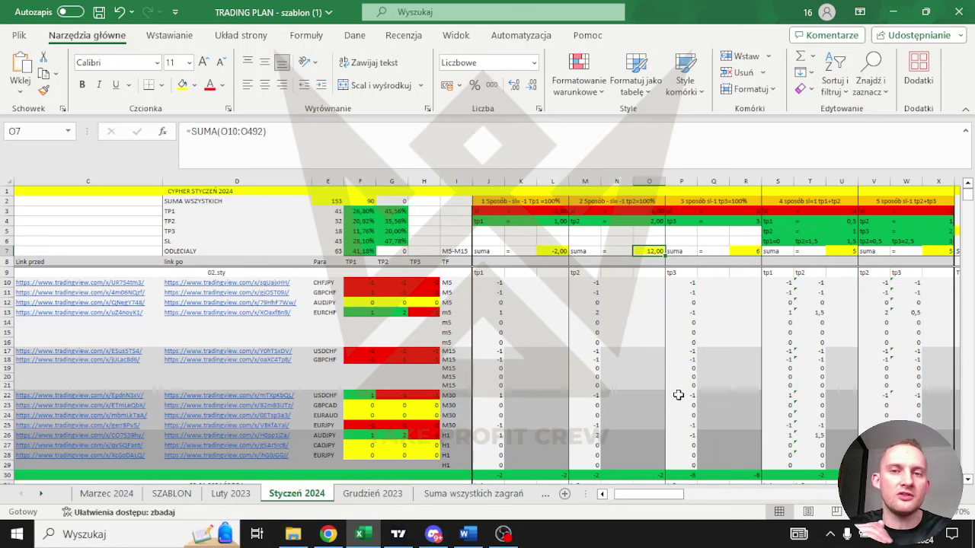
pyautogui.click(756, 250)
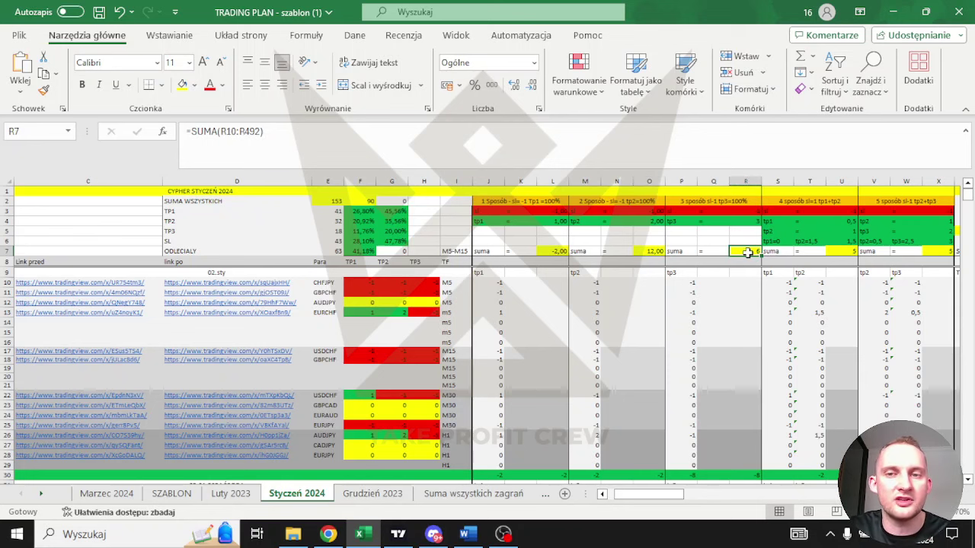
# Glance at Word and the Facebook group, then return to Excel and compare the January sums of the TP2 and TP3 methods.
pyautogui.click(466, 534)
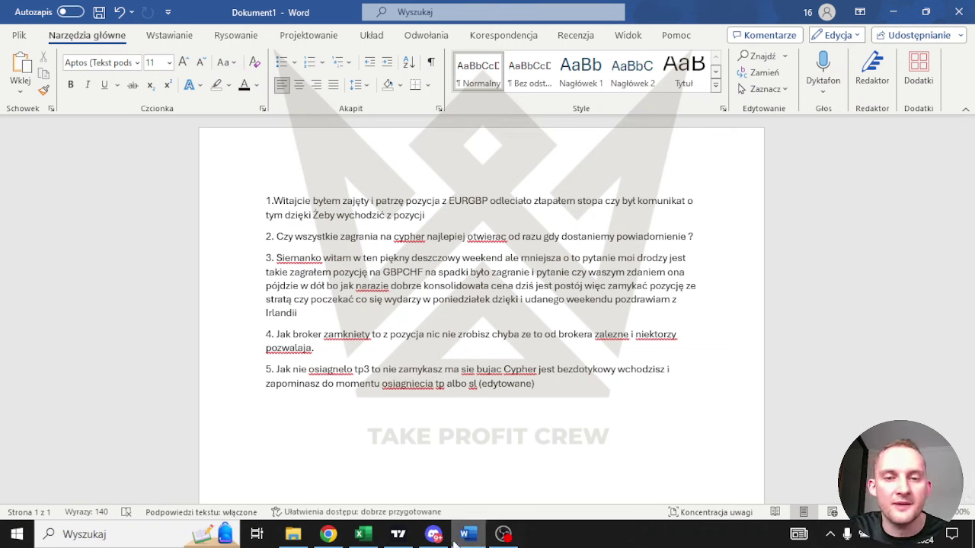
pyautogui.click(328, 534)
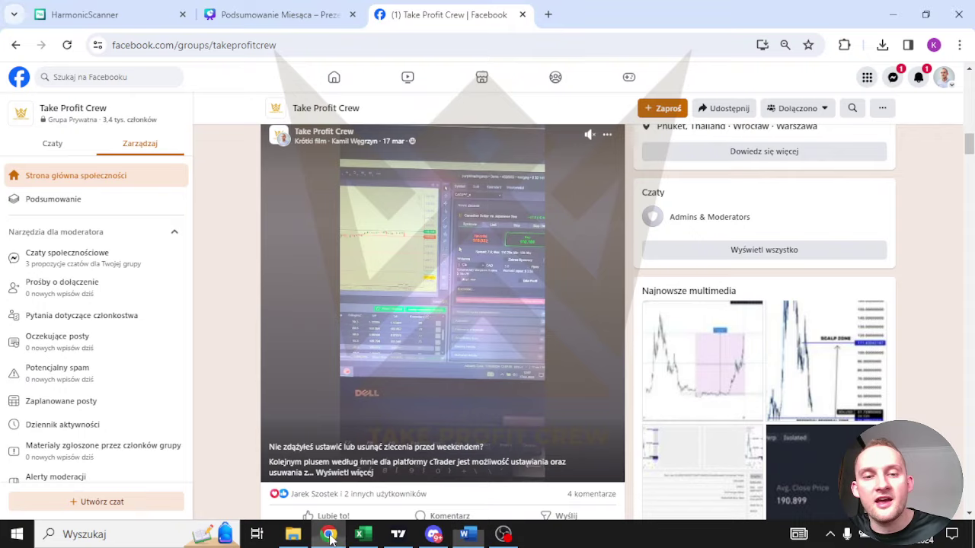
pyautogui.click(363, 534)
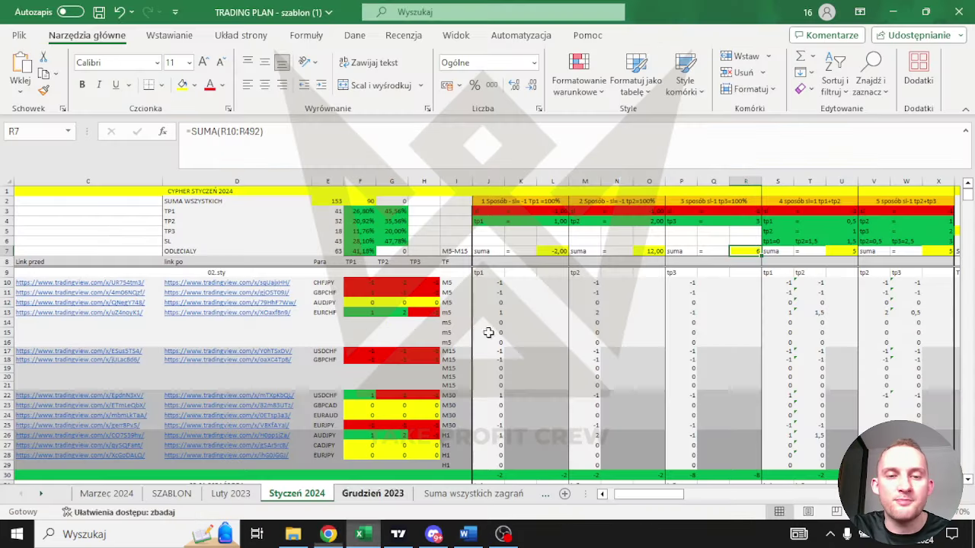
pyautogui.click(639, 250)
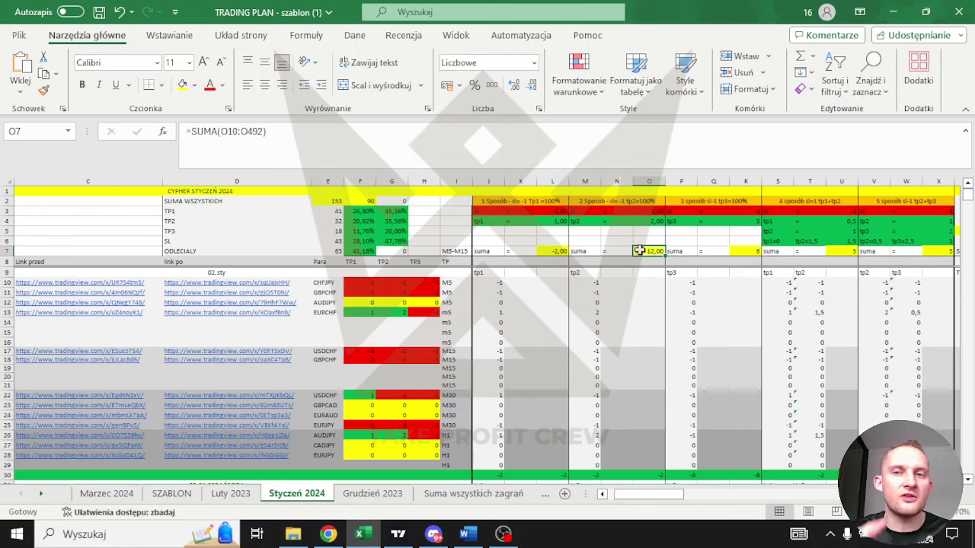
pyautogui.click(745, 251)
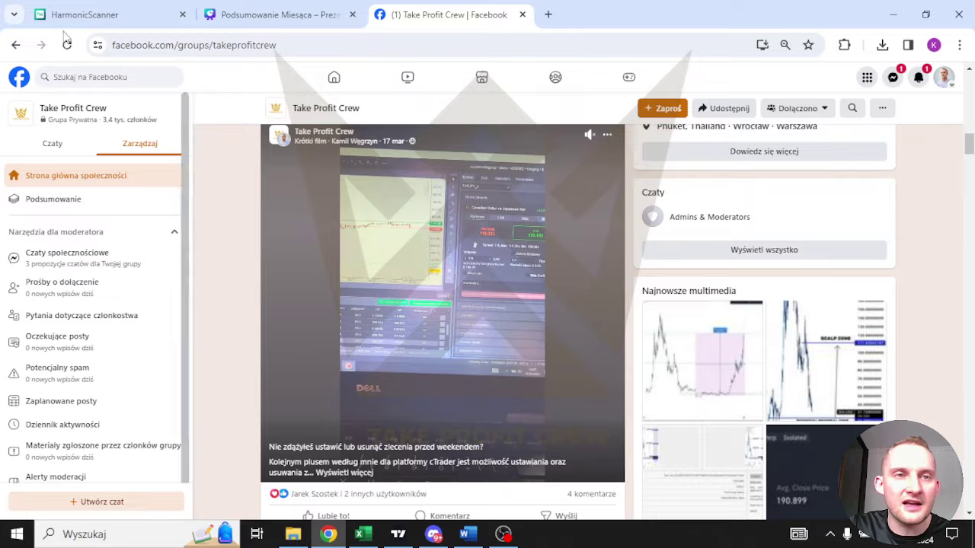
# On the HarmonicScanner GBPCHF chart, draw a long position at the 1.12460 hit level with stop about 1.12379 and target about 1.12619.
pyautogui.click(74, 14)
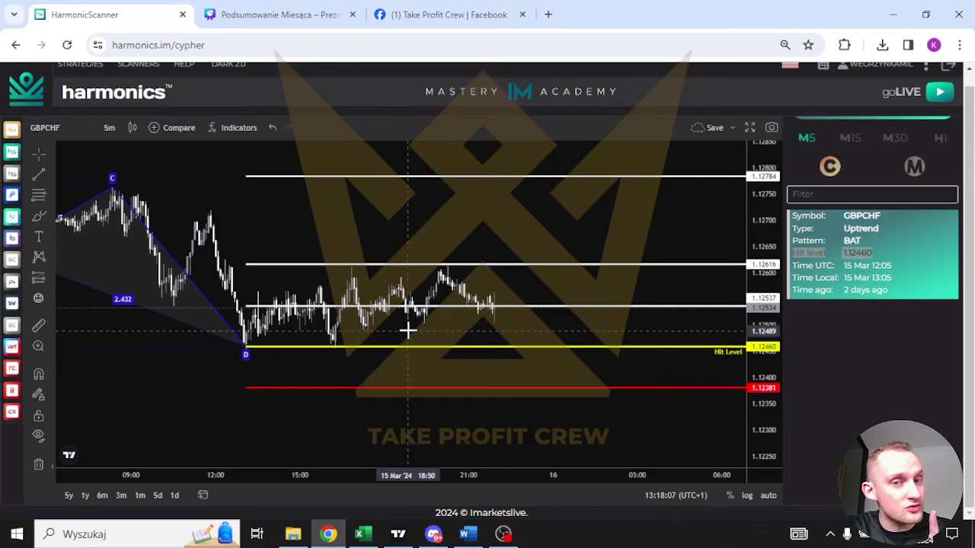
pyautogui.moveTo(411, 330); pyautogui.dragTo(469, 329)
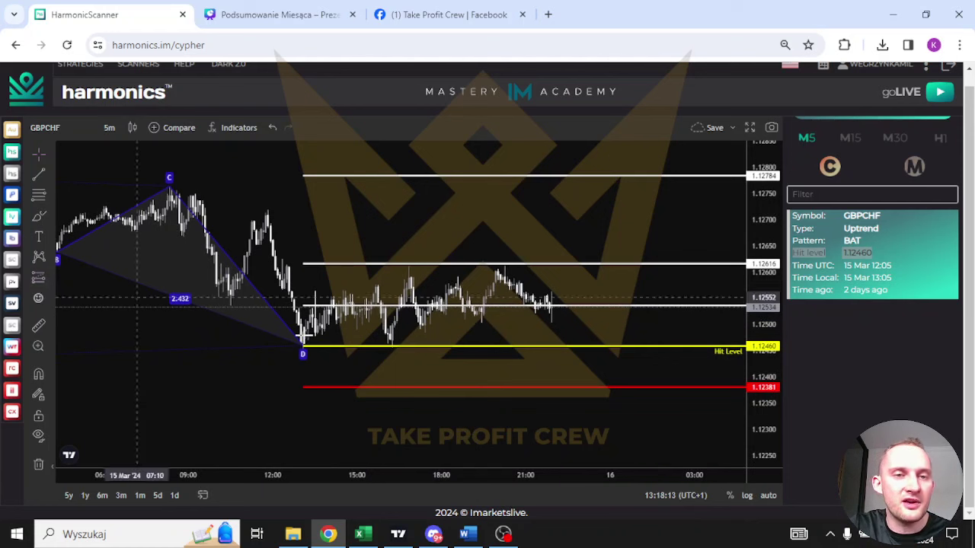
pyautogui.click(365, 346)
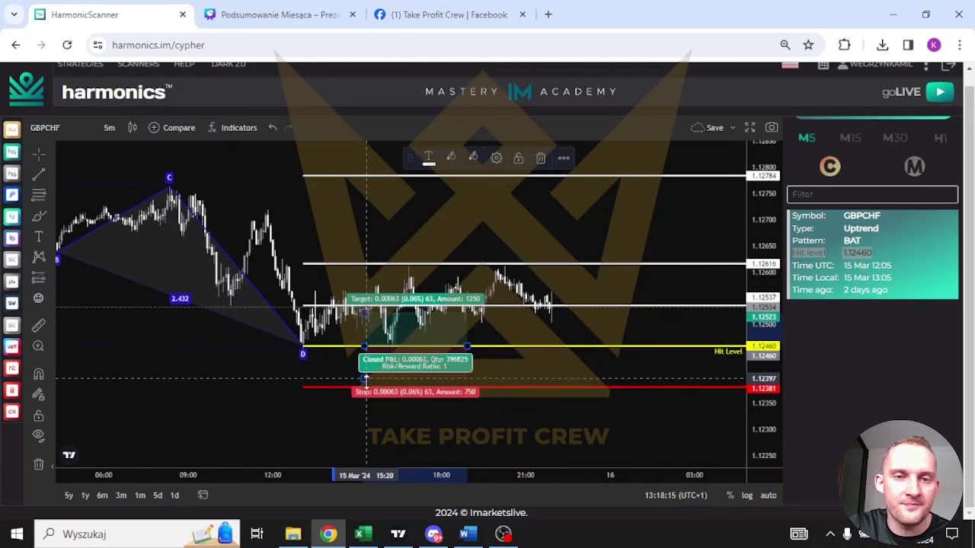
pyautogui.moveTo(365, 311); pyautogui.dragTo(364, 264)
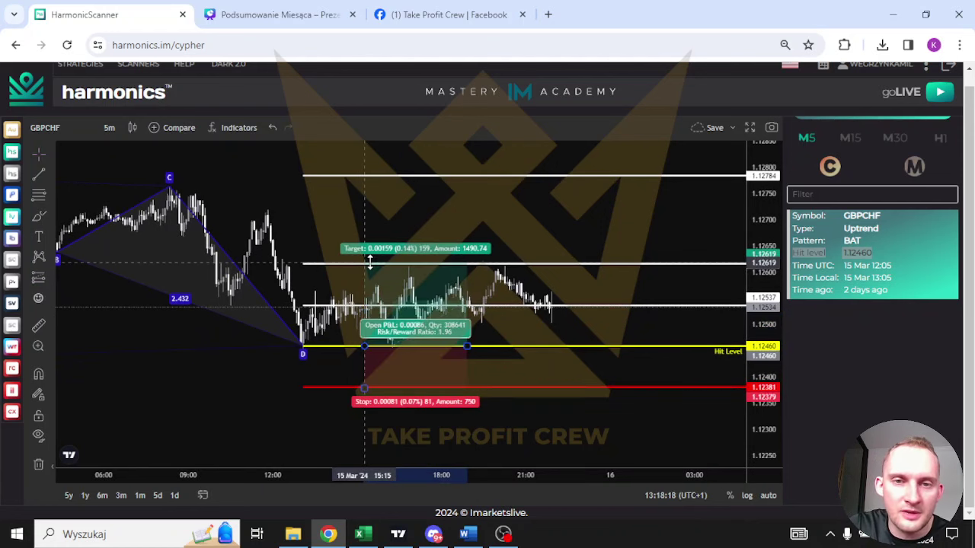
# Draw a zigzag path from just above the stop line, swinging twice around the hit level, peaking about 1.12649, dipping, and ending near 1.12784.
pyautogui.click(45, 215)
pyautogui.click(86, 331)
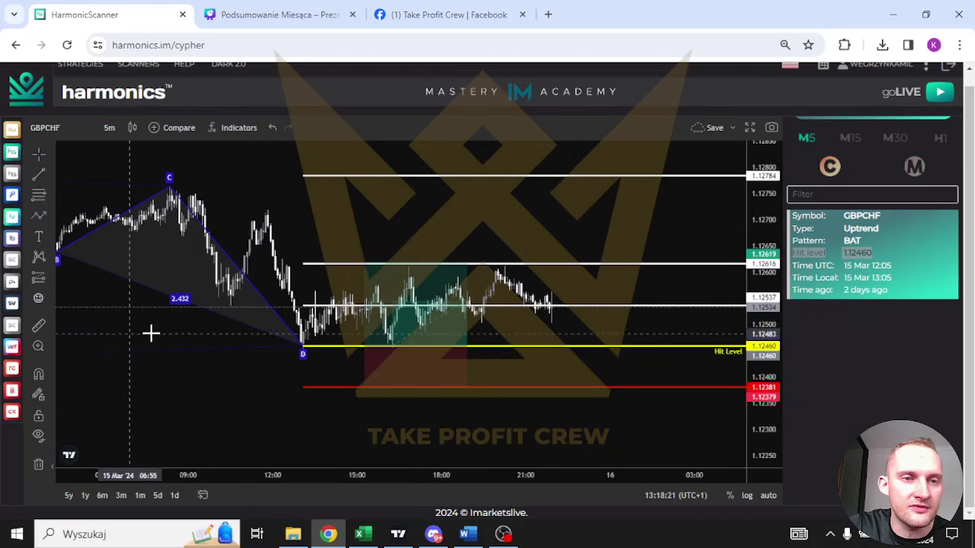
pyautogui.click(387, 379)
pyautogui.click(417, 318)
pyautogui.click(451, 365)
pyautogui.click(479, 326)
pyautogui.click(508, 373)
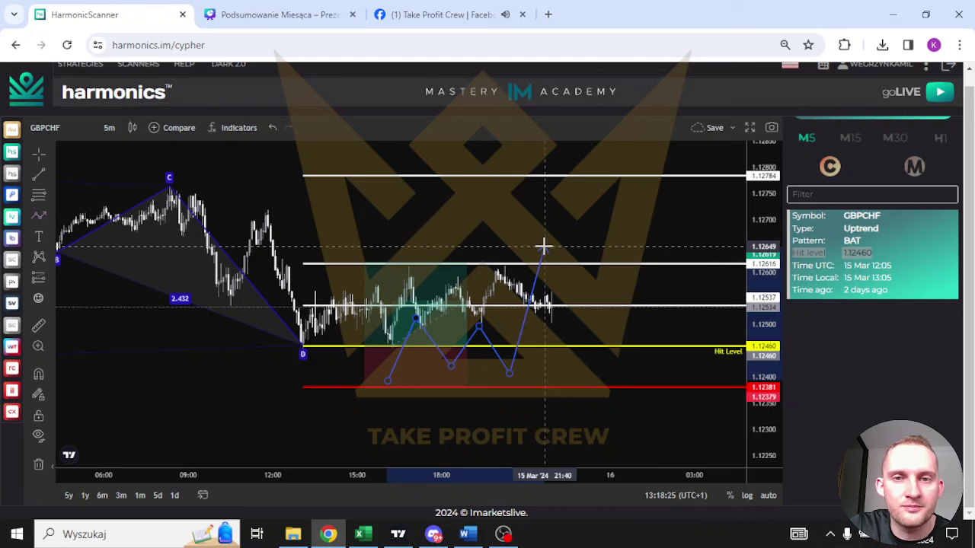
pyautogui.click(544, 245)
pyautogui.click(589, 316)
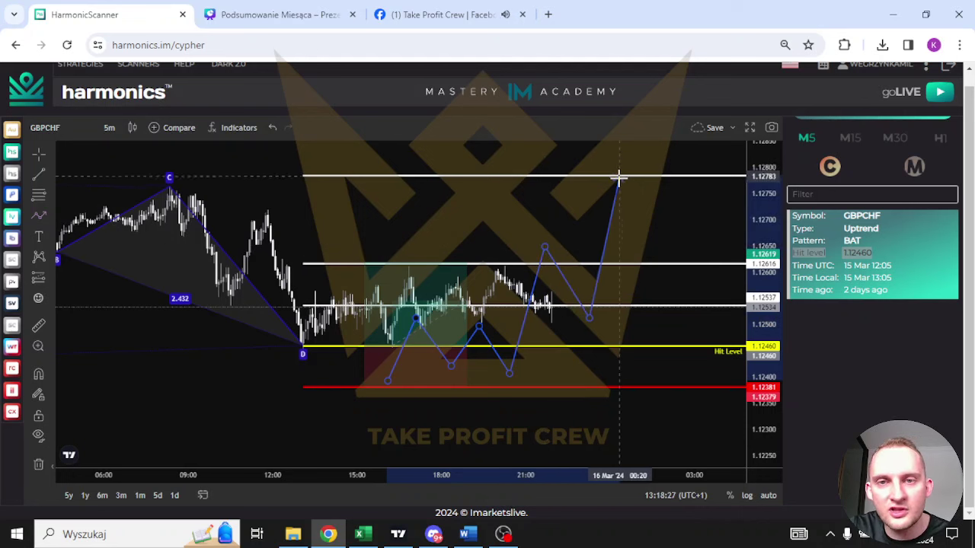
pyautogui.click(622, 183)
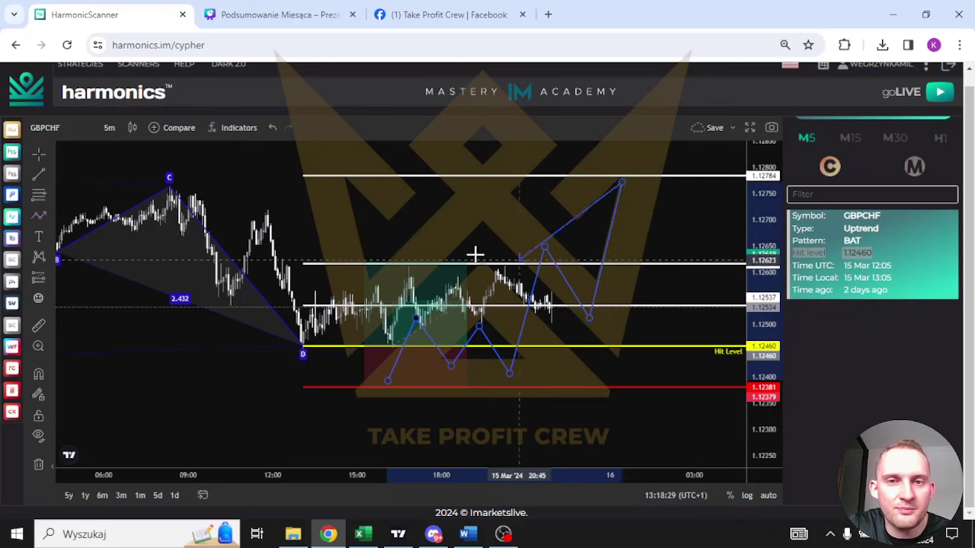
pyautogui.doubleClick(623, 180)
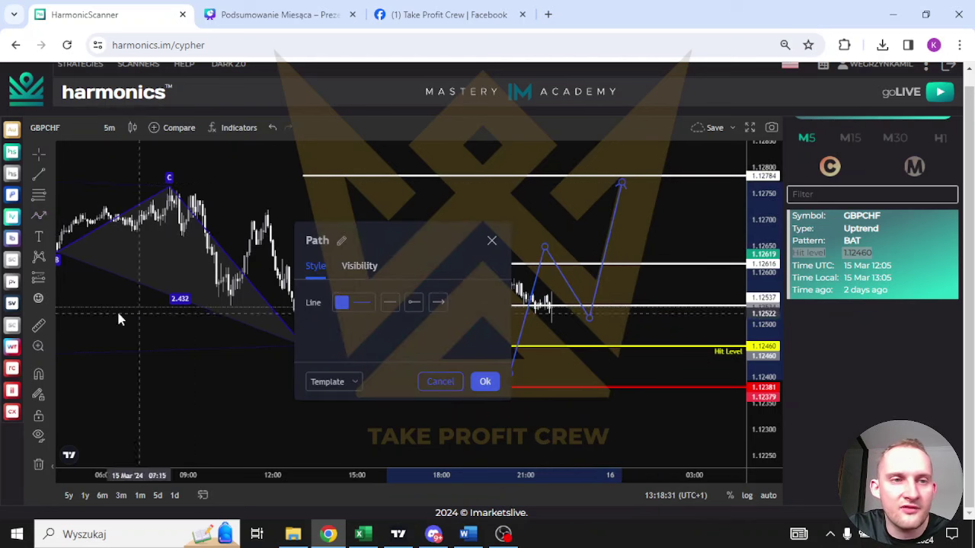
pyautogui.click(485, 382)
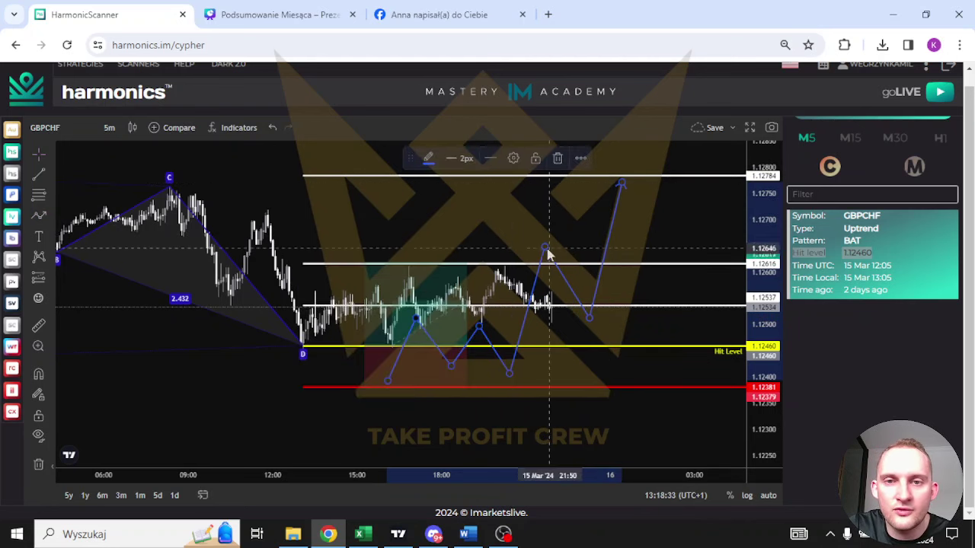
# Extend the long position's end time past the last candle, keeping its entry at the 1.12460 hit level.
pyautogui.moveTo(463, 381)
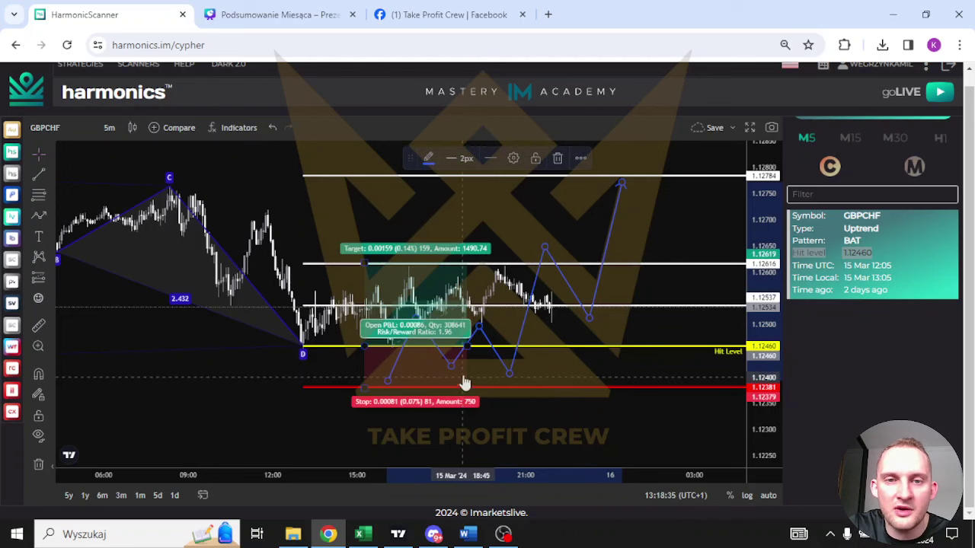
pyautogui.moveTo(471, 344); pyautogui.dragTo(577, 346)
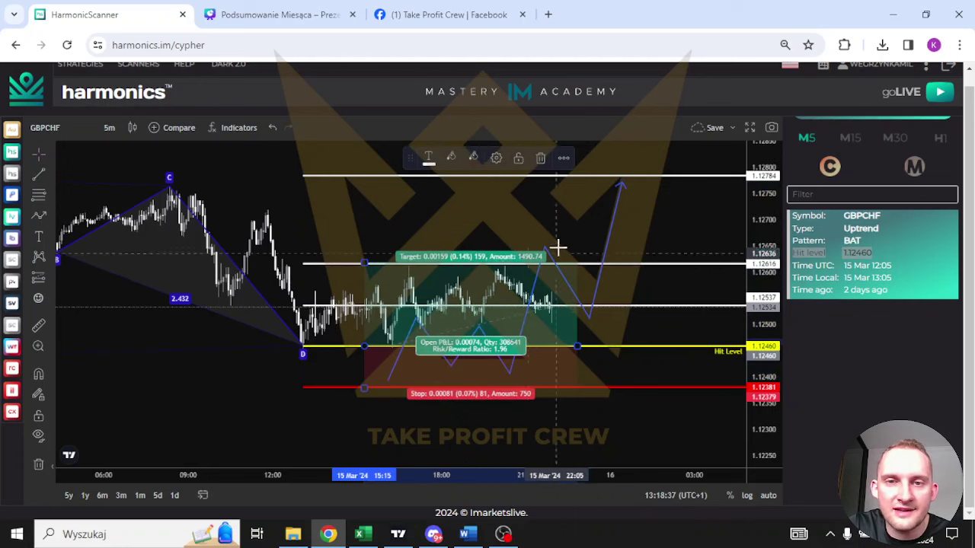